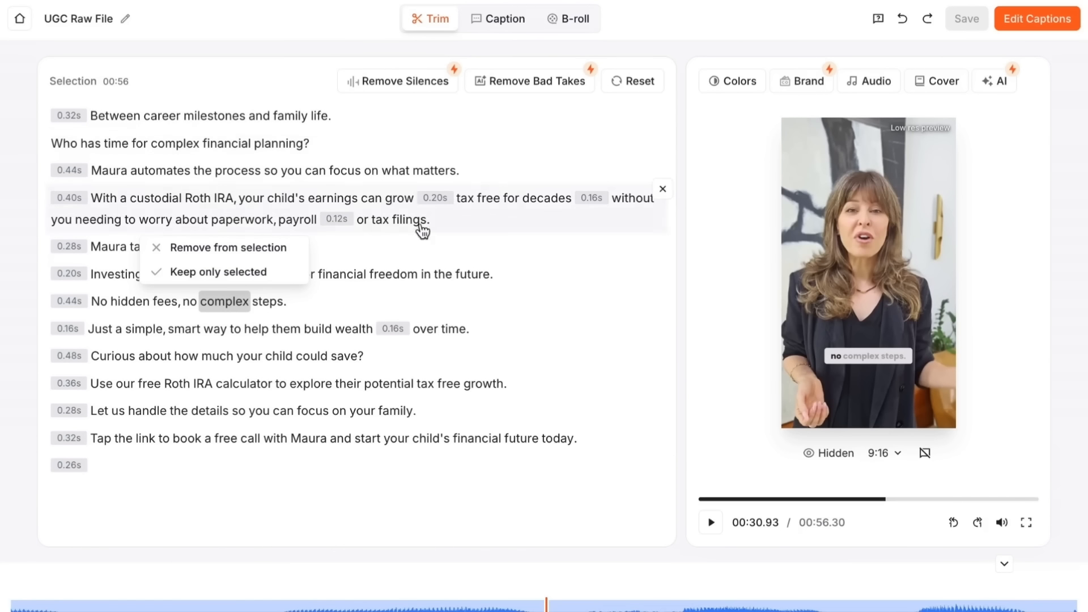
pyautogui.press('Escape')
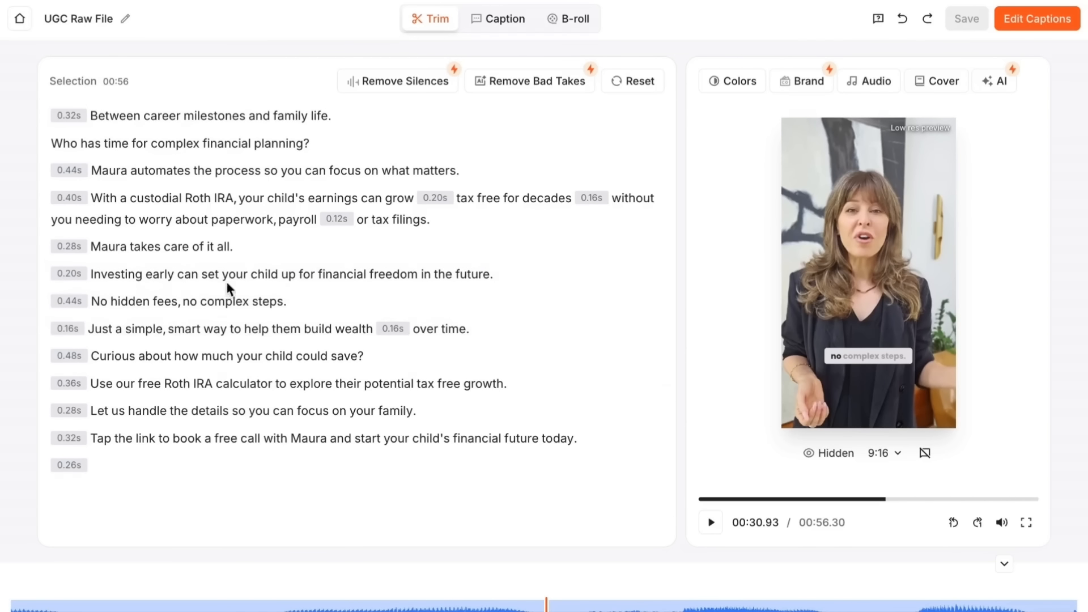
pyautogui.hotkey('ctrl', 'z')
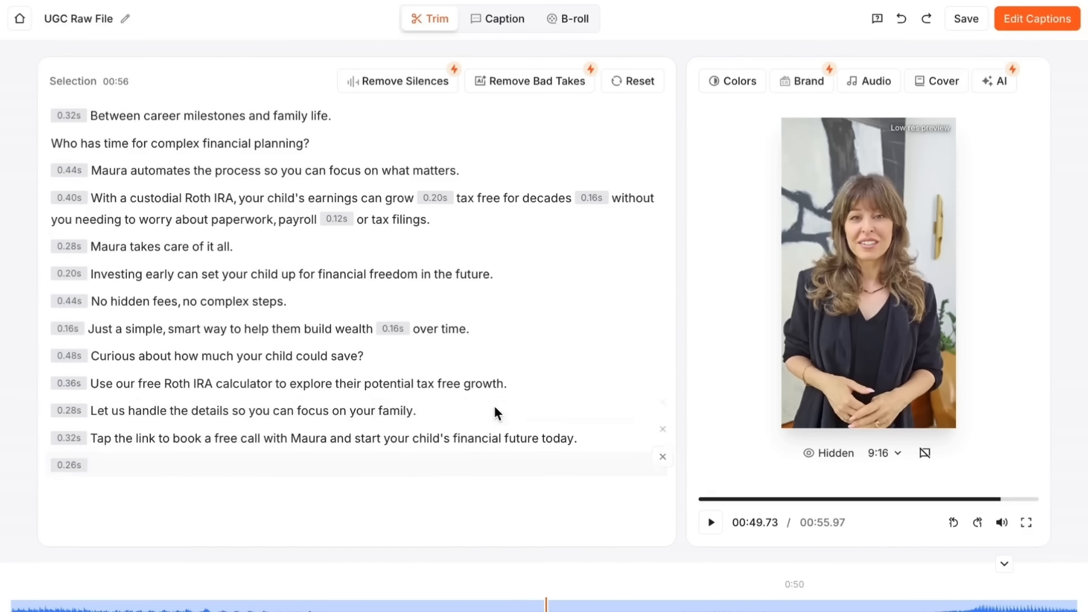
pyautogui.moveTo(417, 411); pyautogui.dragTo(90, 410)
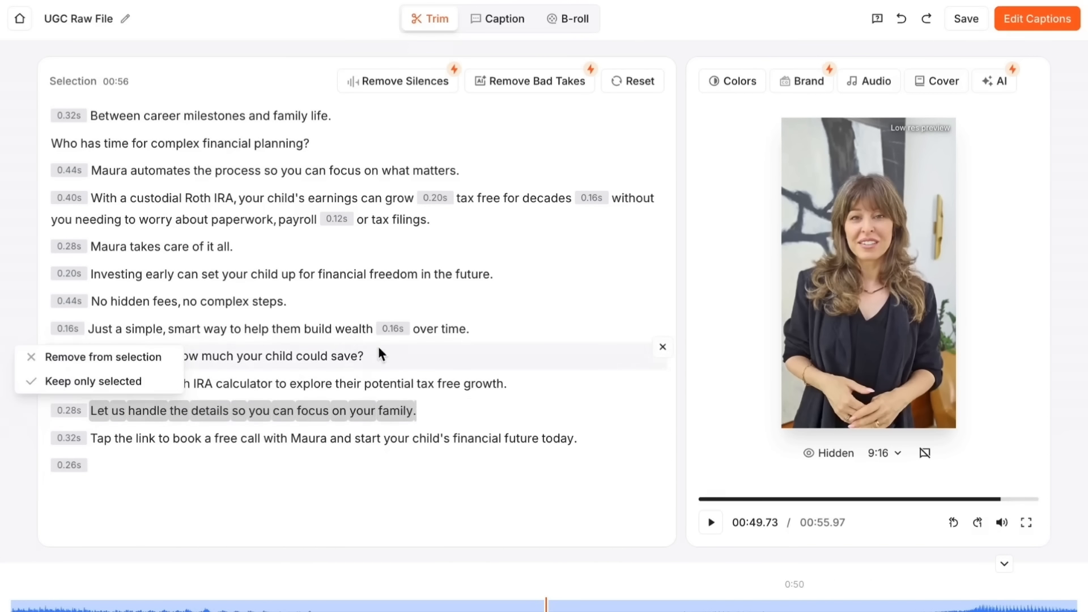
pyautogui.moveTo(110, 301); pyautogui.dragTo(260, 311)
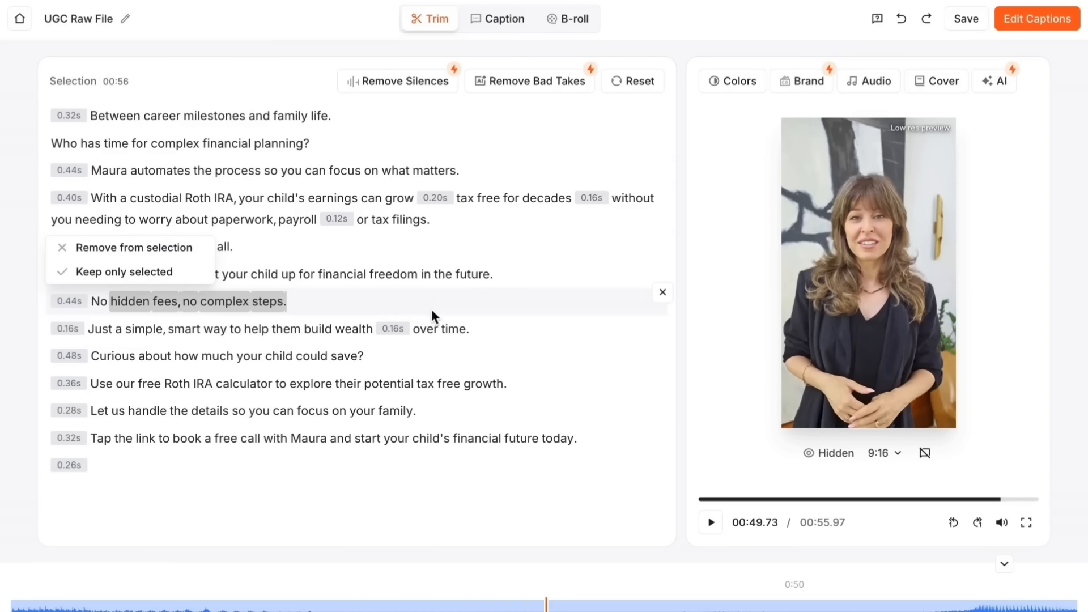
# Cut the transcript sentence "Investing early can set your child up for financial freedom in the future." and play the video across the cut.
pyautogui.click(425, 274)
pyautogui.moveTo(494, 277); pyautogui.dragTo(85, 273)
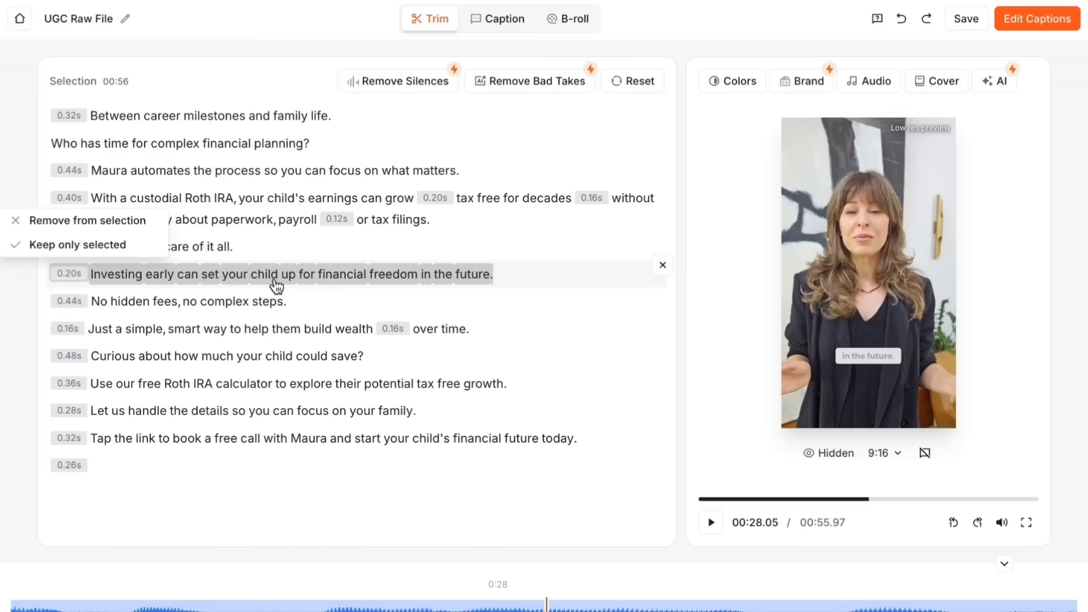
pyautogui.click(89, 274)
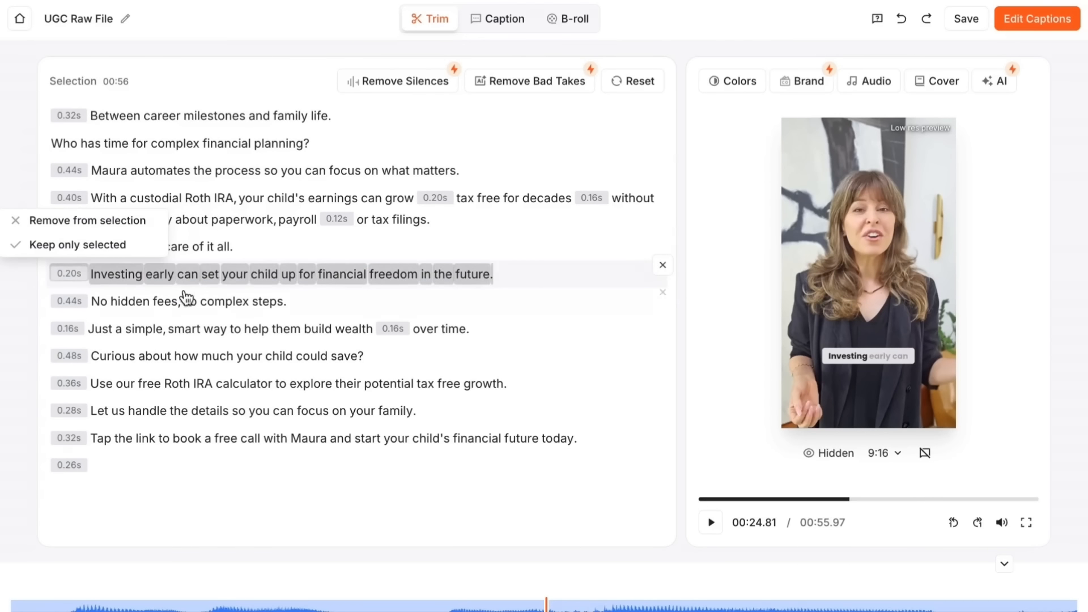
pyautogui.click(89, 228)
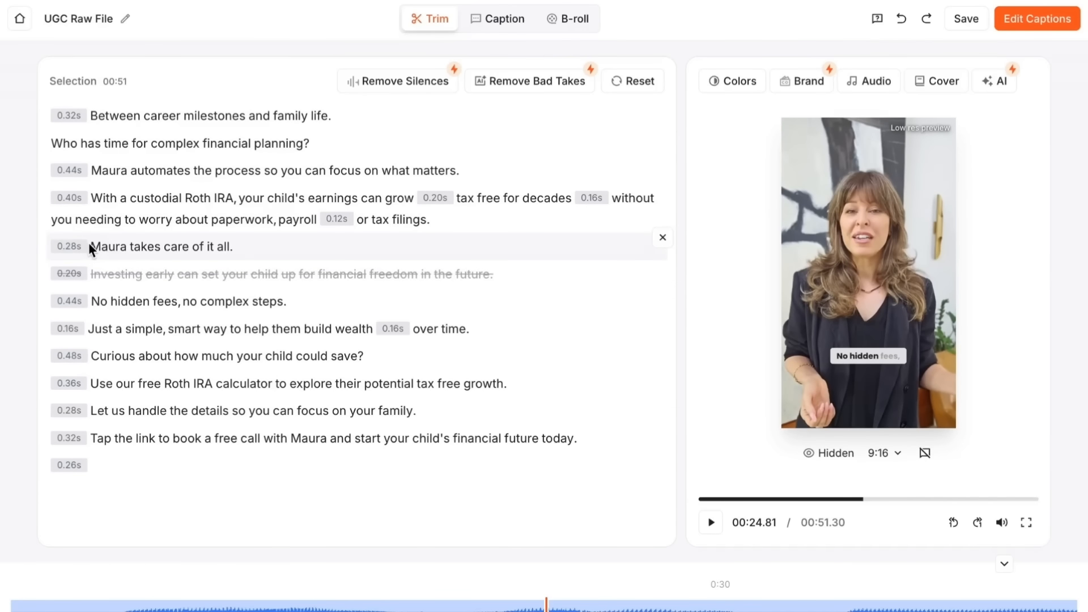
pyautogui.click(90, 245)
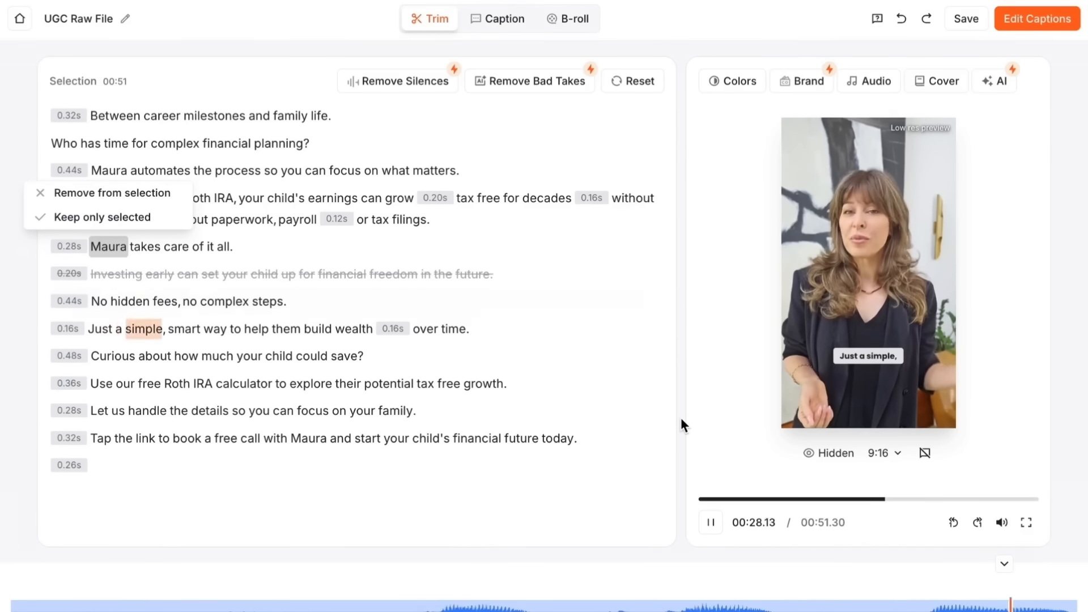
pyautogui.press('space')
# Restore the struck-out sentence "Investing early can set your child up for financial freedom in the future." to the video.
pyautogui.moveTo(503, 273); pyautogui.dragTo(205, 278)
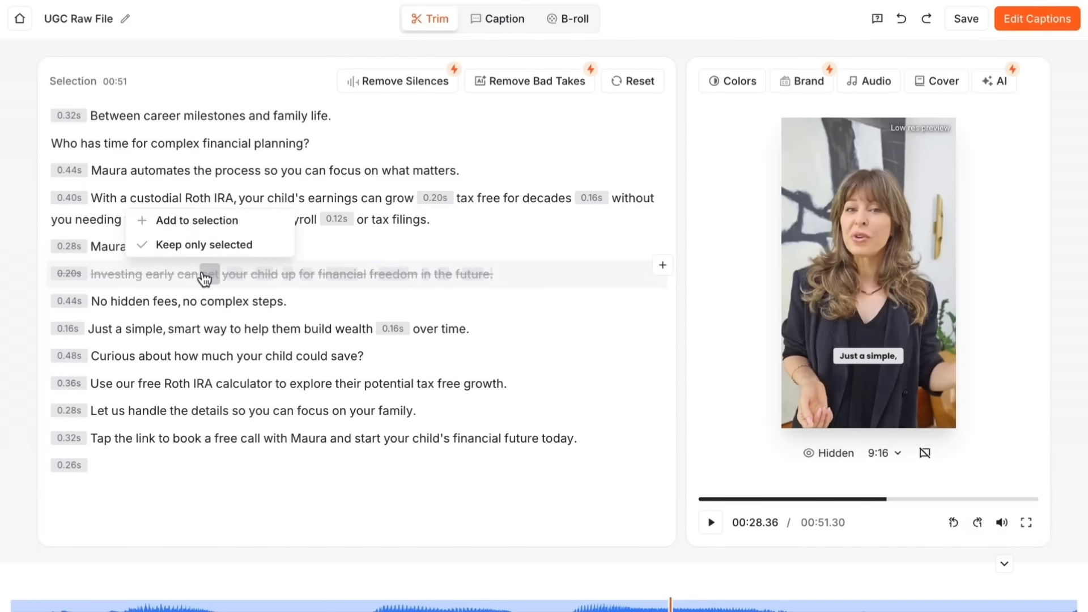
pyautogui.click(160, 277)
pyautogui.moveTo(496, 278); pyautogui.dragTo(85, 272)
pyautogui.click(57, 220)
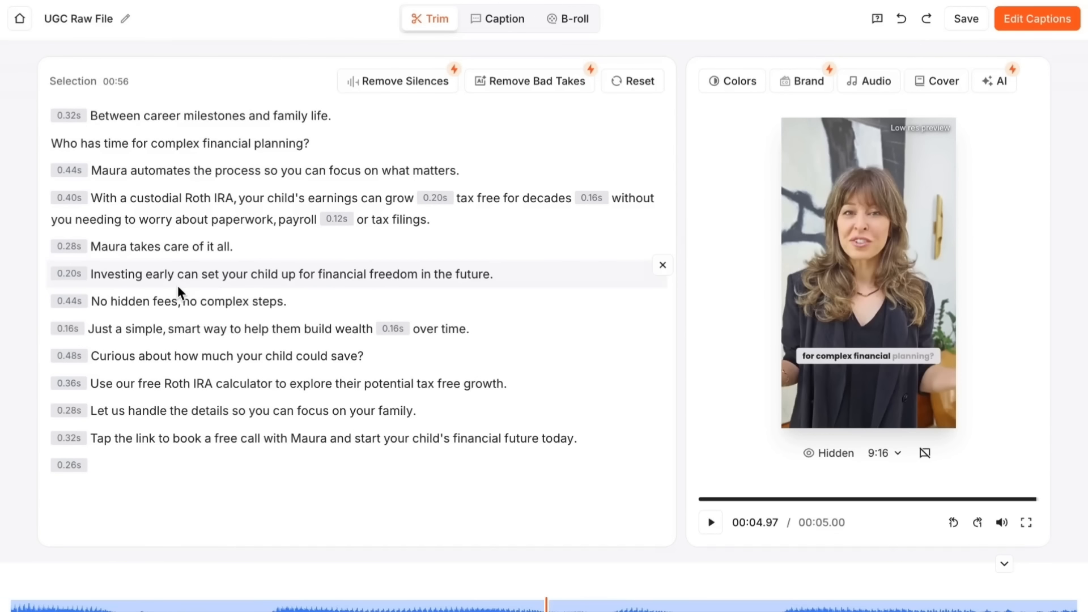
# Cut the phrase "no complex steps." from the sentence about hidden fees.
pyautogui.moveTo(252, 301); pyautogui.dragTo(189, 308)
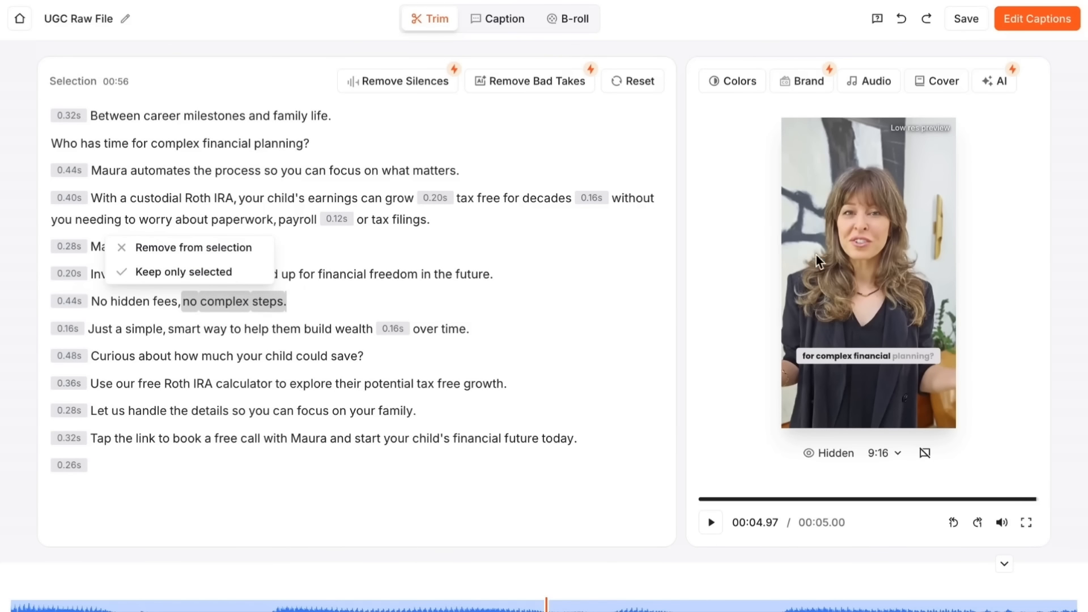
pyautogui.click(150, 248)
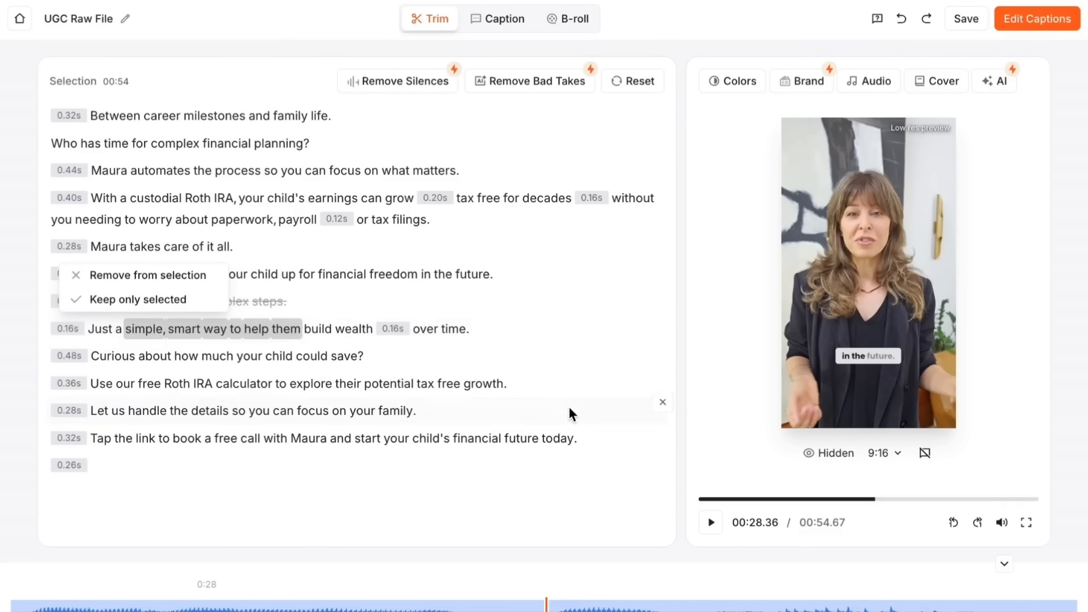
# Keep only the two sentences from "Curious about how much" through "tax free growth.", and undo the trims to restore the full transcript.
pyautogui.moveTo(330, 357); pyautogui.dragTo(141, 356)
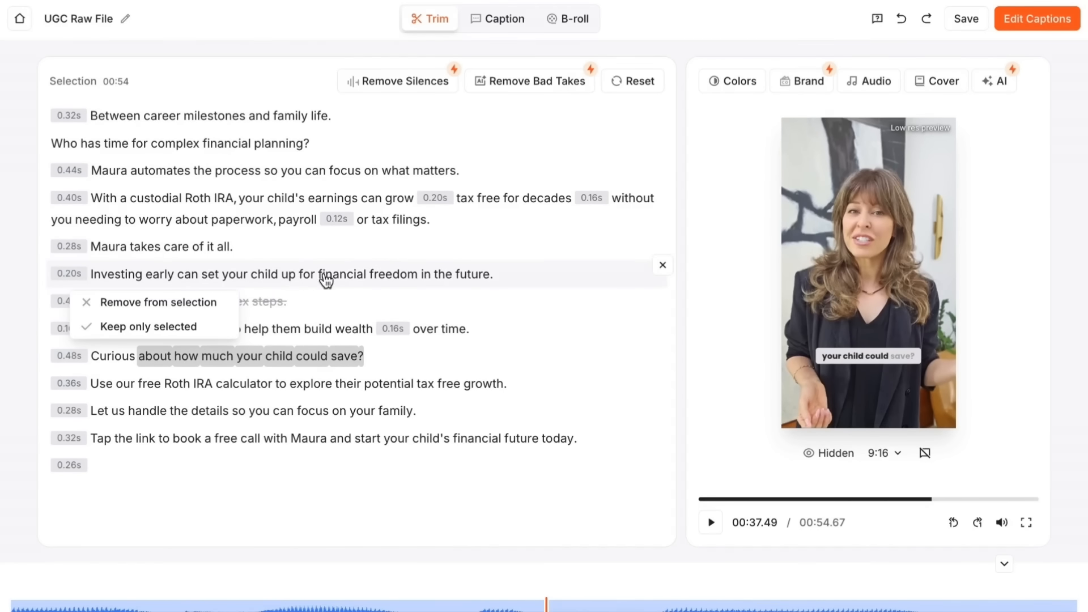
pyautogui.click(266, 383)
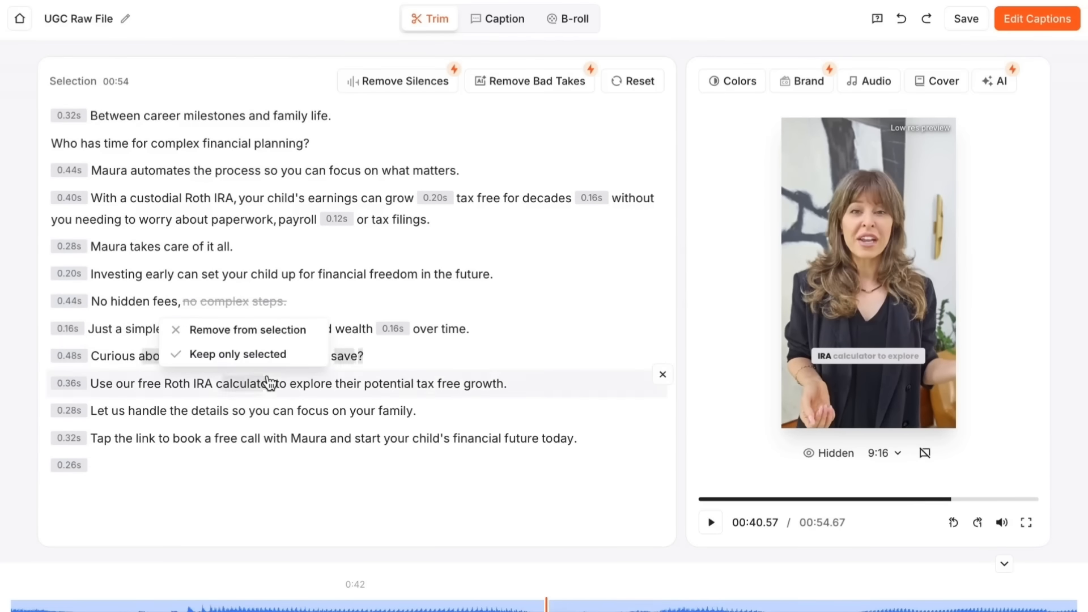
pyautogui.moveTo(400, 358); pyautogui.dragTo(138, 359)
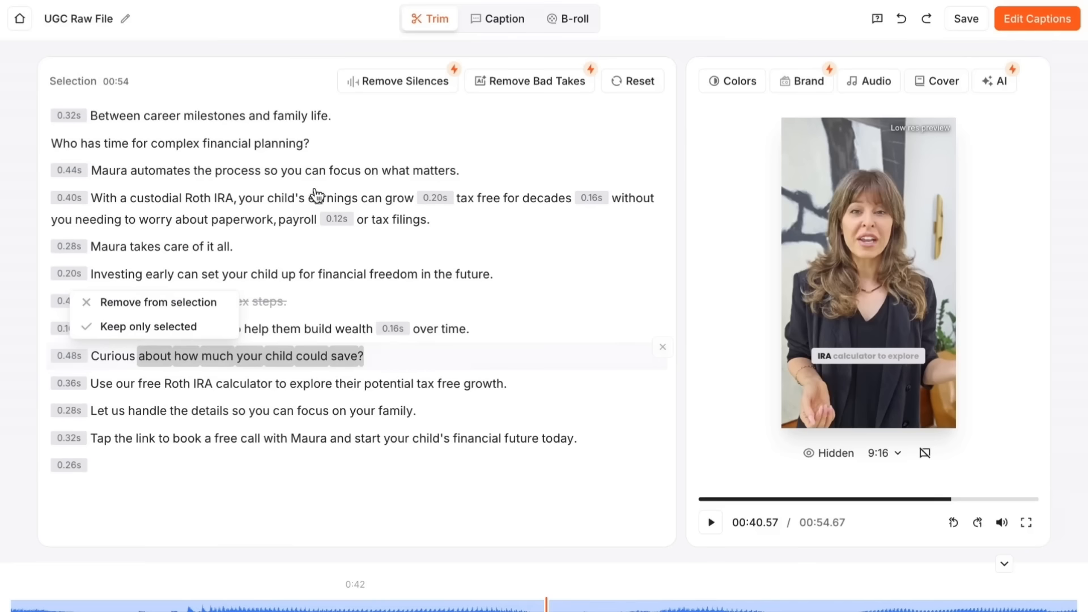
pyautogui.moveTo(387, 370); pyautogui.dragTo(411, 386)
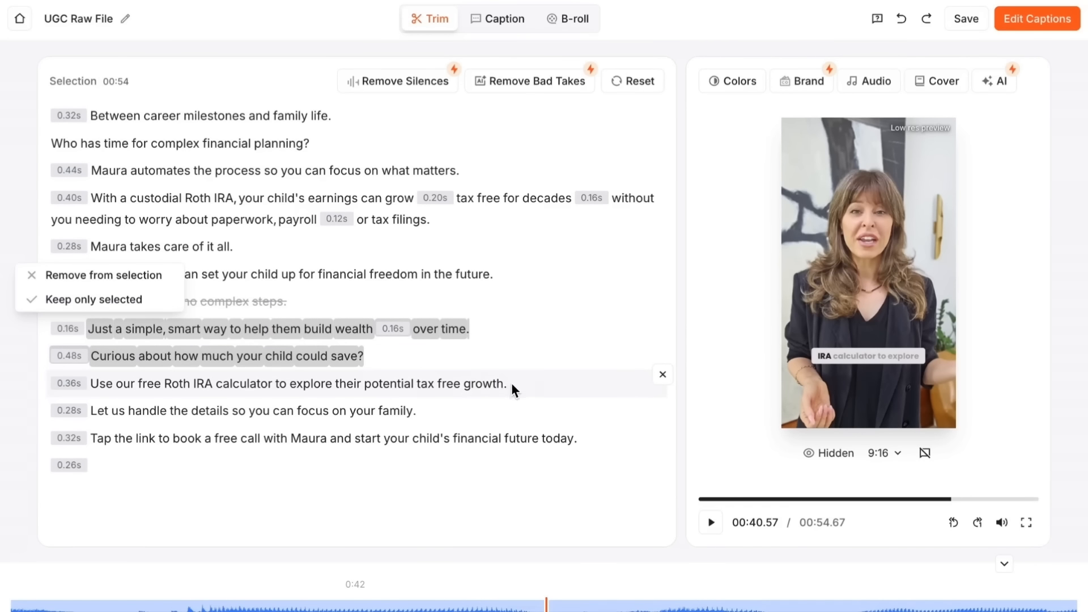
pyautogui.moveTo(510, 385); pyautogui.dragTo(88, 356)
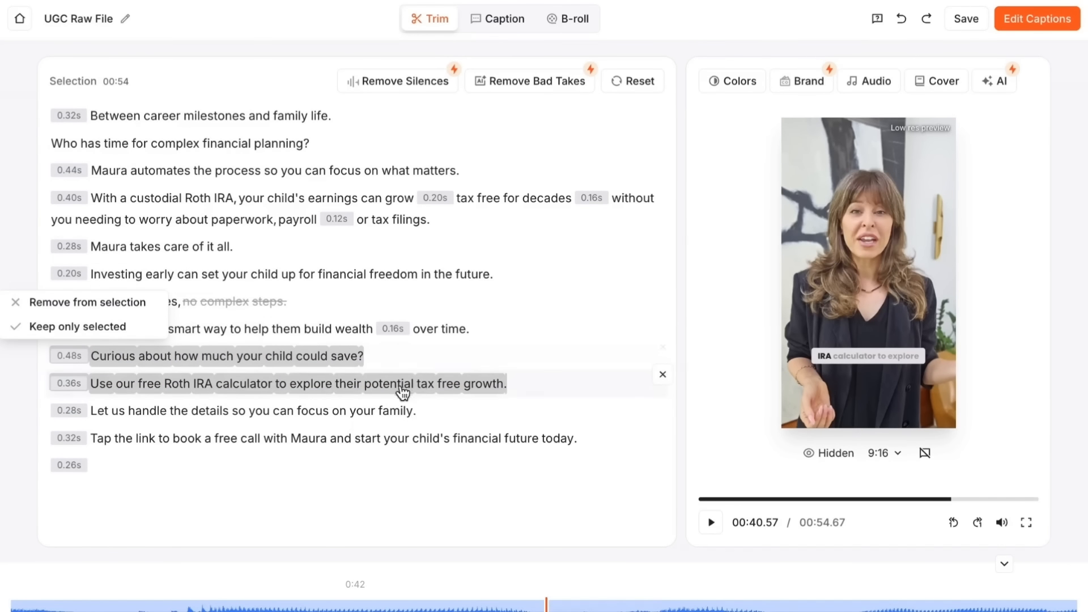
pyautogui.click(49, 335)
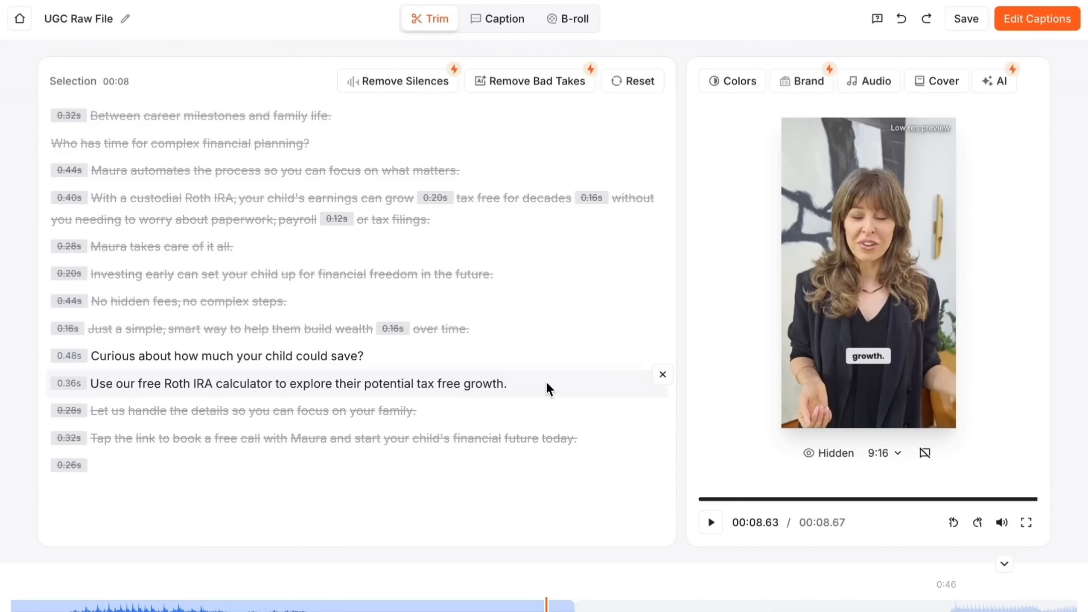
pyautogui.hotkey('ctrl', 'z')
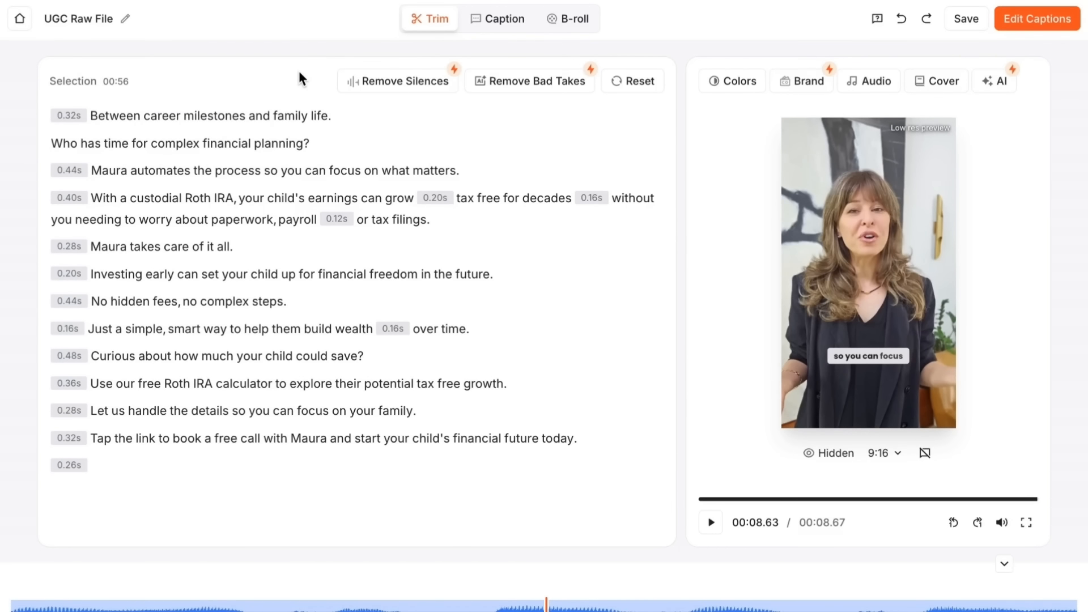
# Remove all silences from the video using the Extra Fast setting.
pyautogui.click(396, 86)
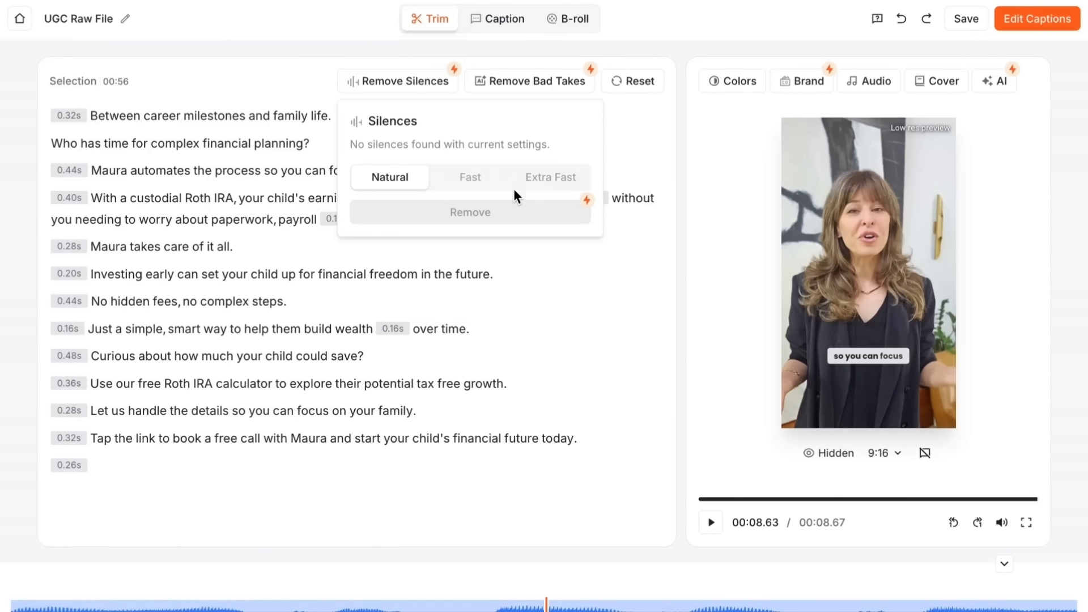
pyautogui.click(557, 187)
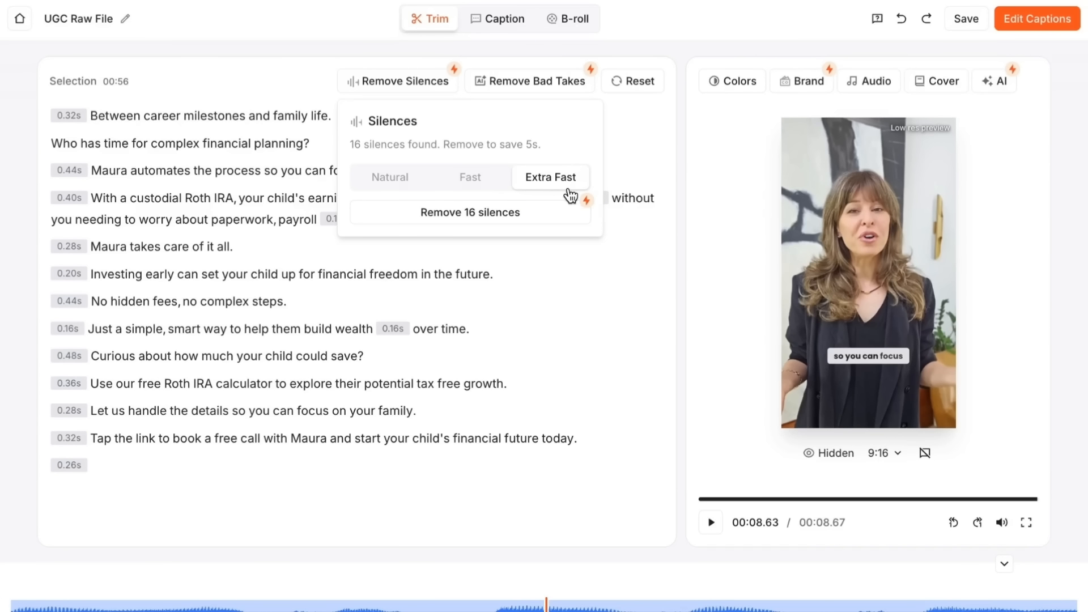
pyautogui.click(507, 221)
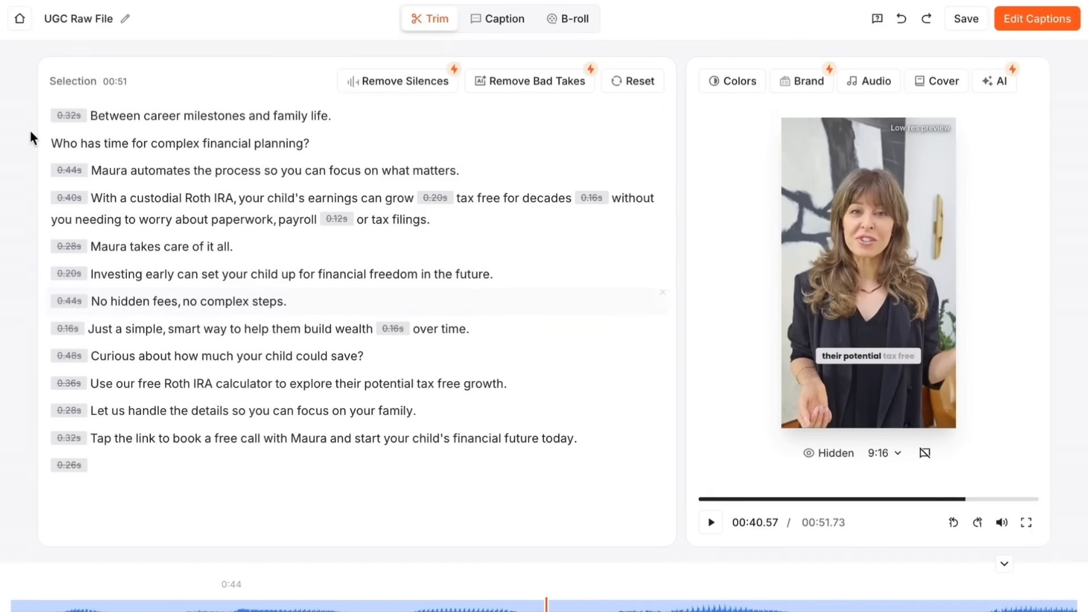
# Play the video from the sentence "Between career milestones and family life." to check the pacing without silences.
pyautogui.click(94, 120)
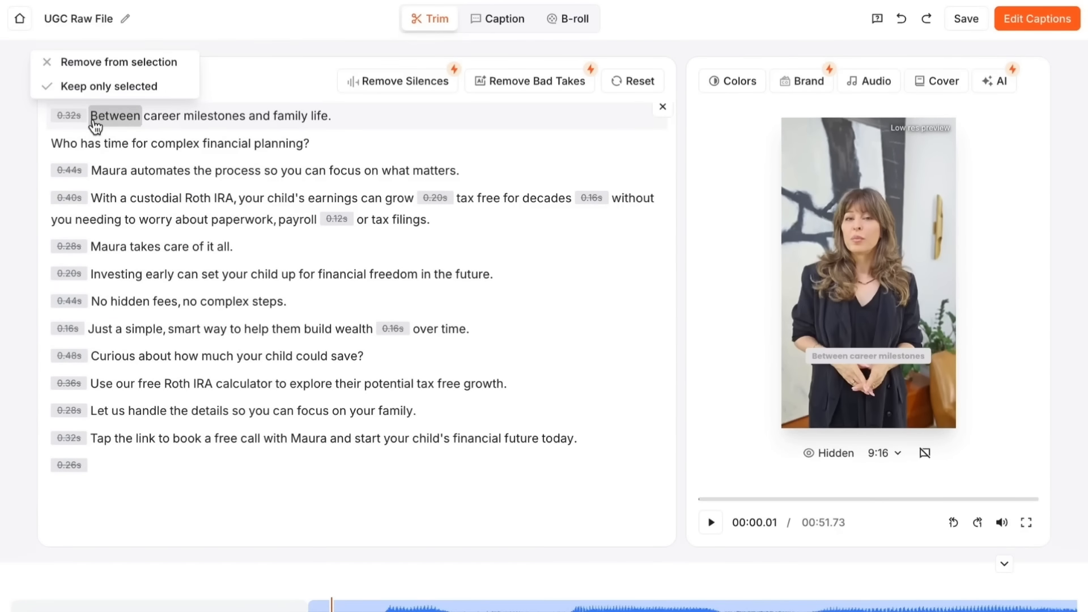
pyautogui.click(233, 69)
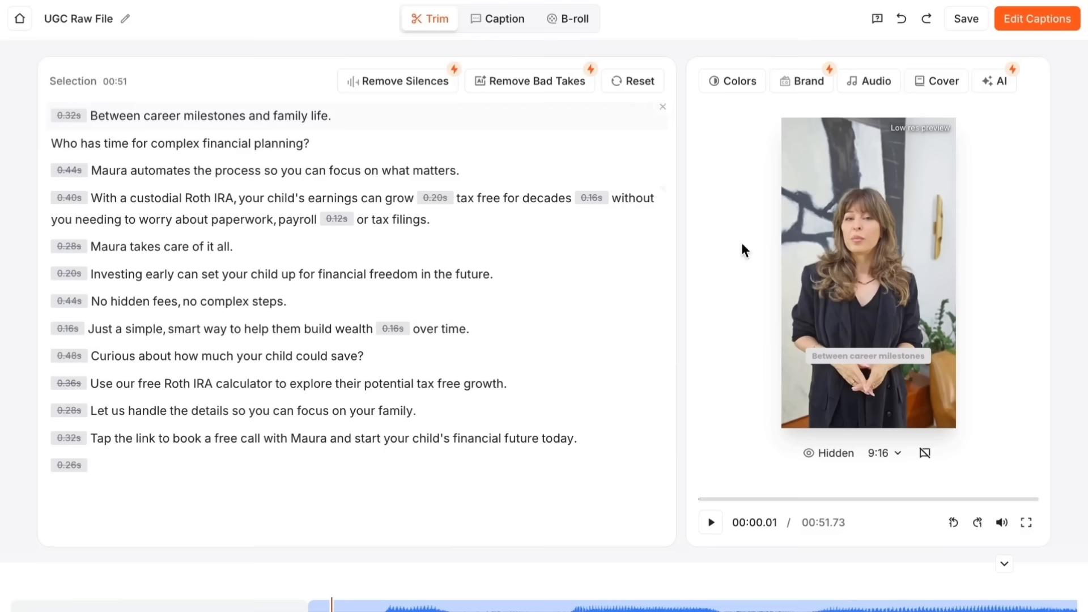
pyautogui.click(711, 522)
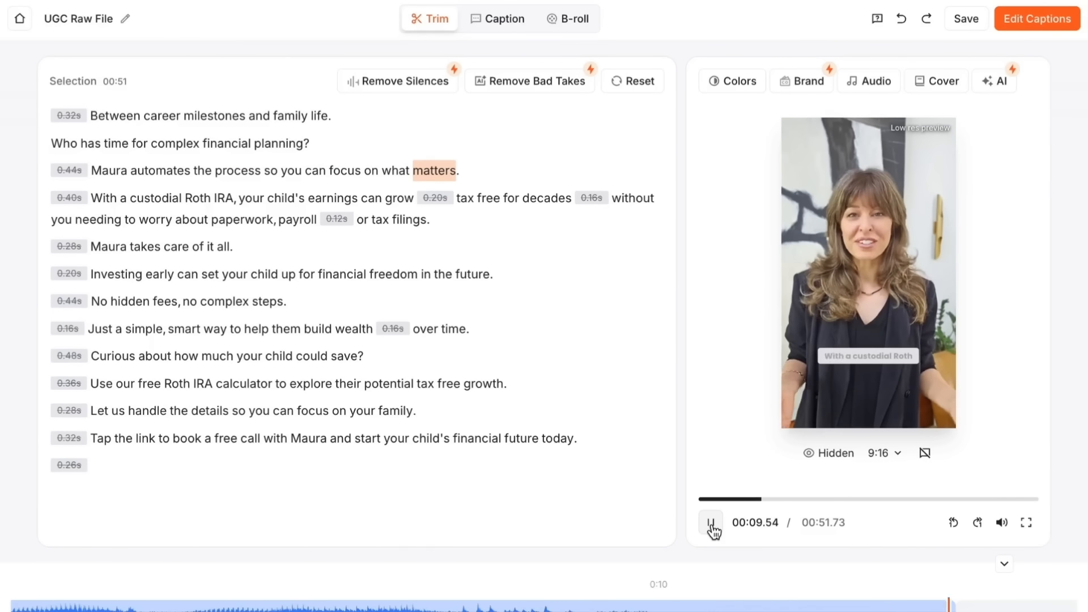
pyautogui.click(711, 527)
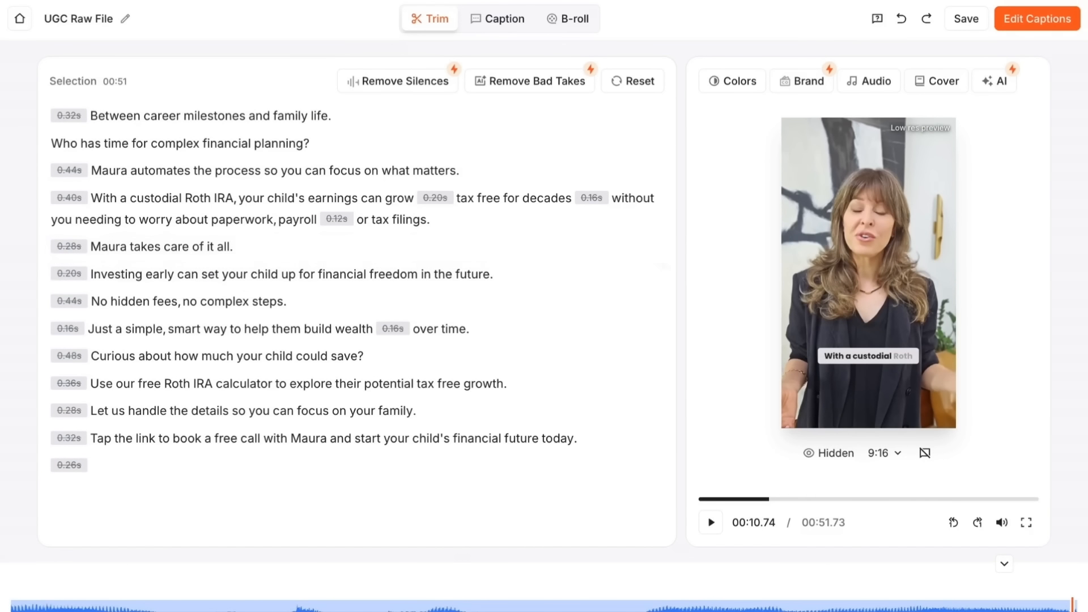
pyautogui.hscroll(-3, 448, 607)
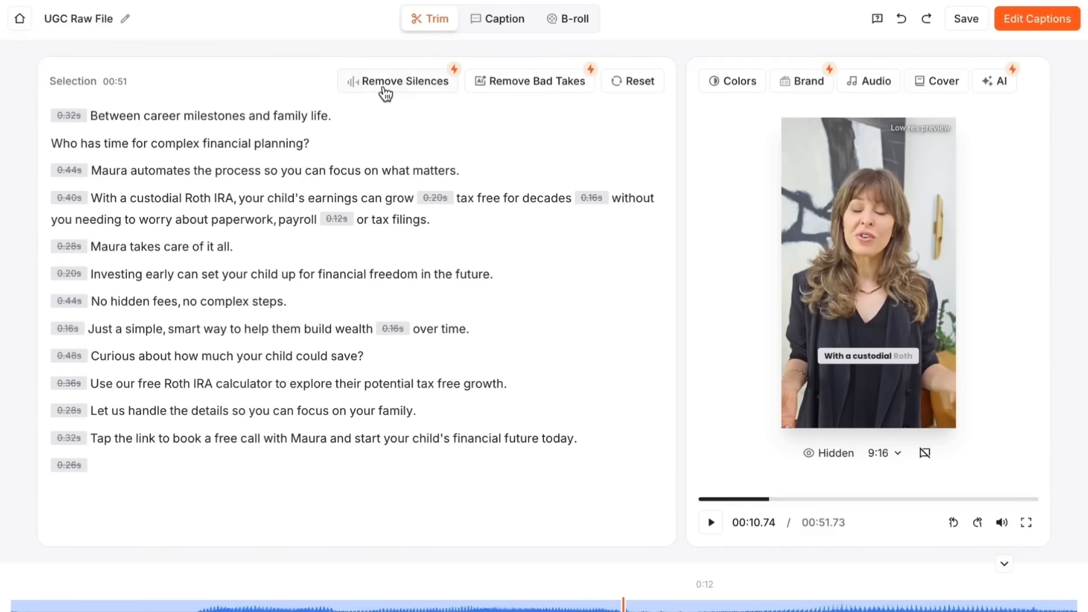
pyautogui.click(494, 91)
pyautogui.click(526, 80)
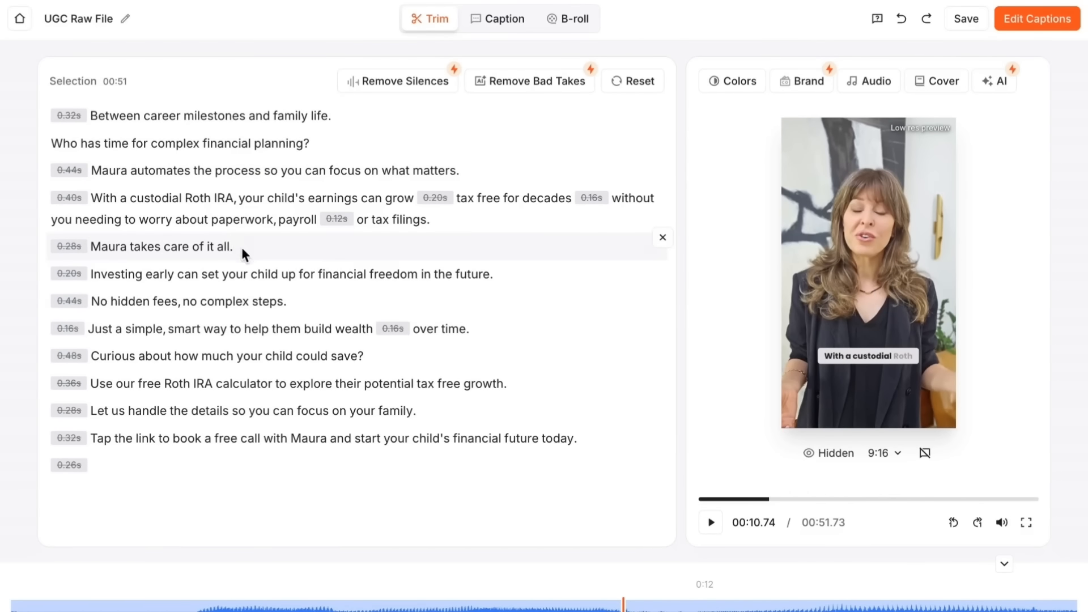
pyautogui.moveTo(506, 272); pyautogui.dragTo(89, 270)
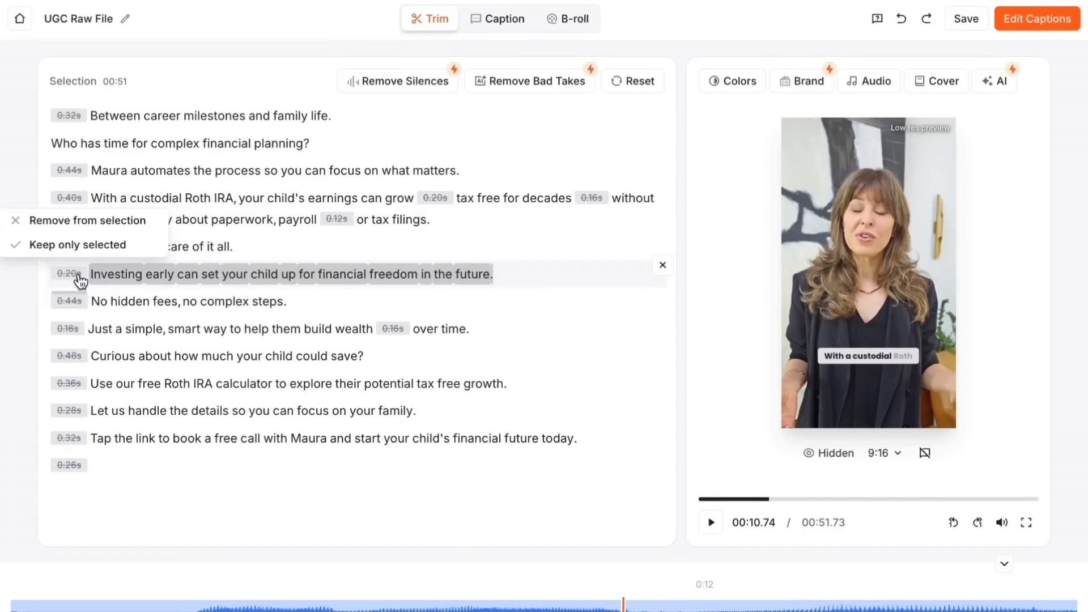
pyautogui.moveTo(365, 296); pyautogui.dragTo(97, 297)
pyautogui.click(696, 221)
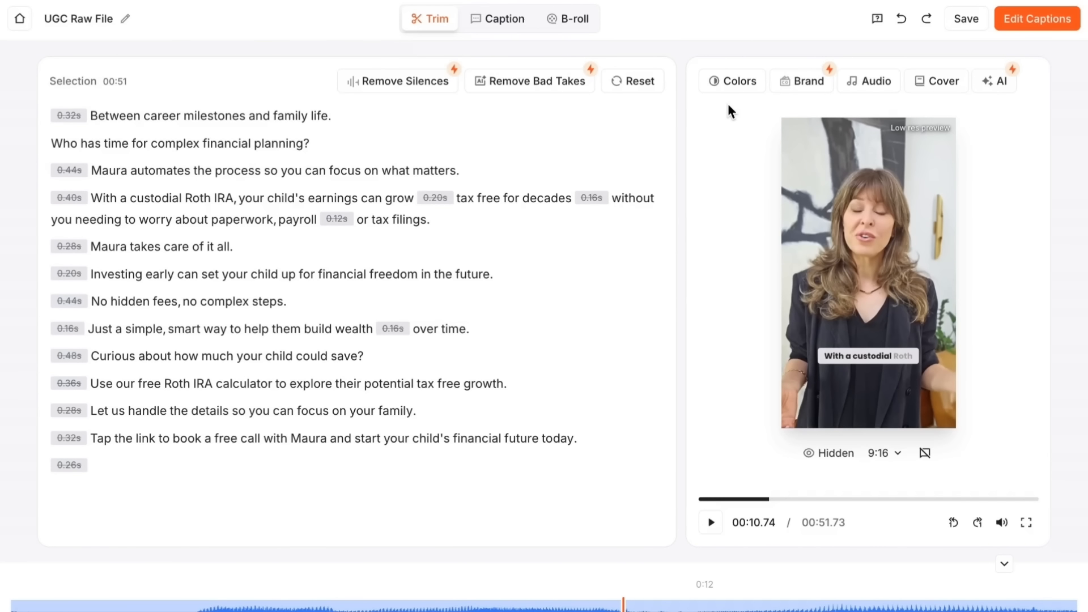
# Try adjusting the video's brightness in the color settings.
pyautogui.click(741, 85)
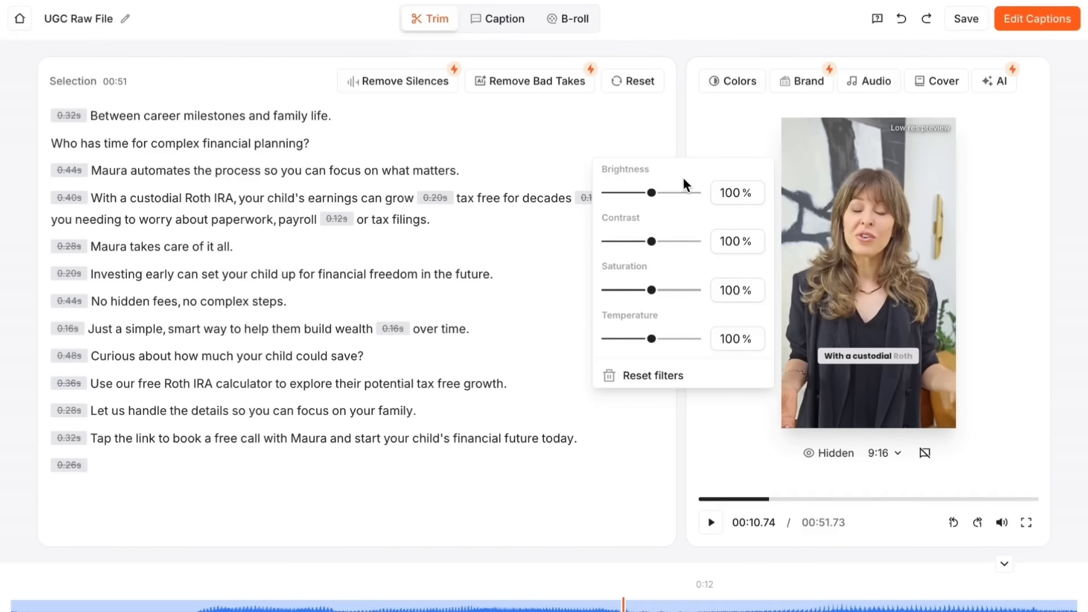
pyautogui.moveTo(671, 192)
pyautogui.mouseDown()
pyautogui.moveTo(681, 196)
pyautogui.moveTo(652, 193)
pyautogui.mouseUp()
# Add the Patriot Energy logo as a brand image over the video and set its size to 85 px.
pyautogui.click(802, 79)
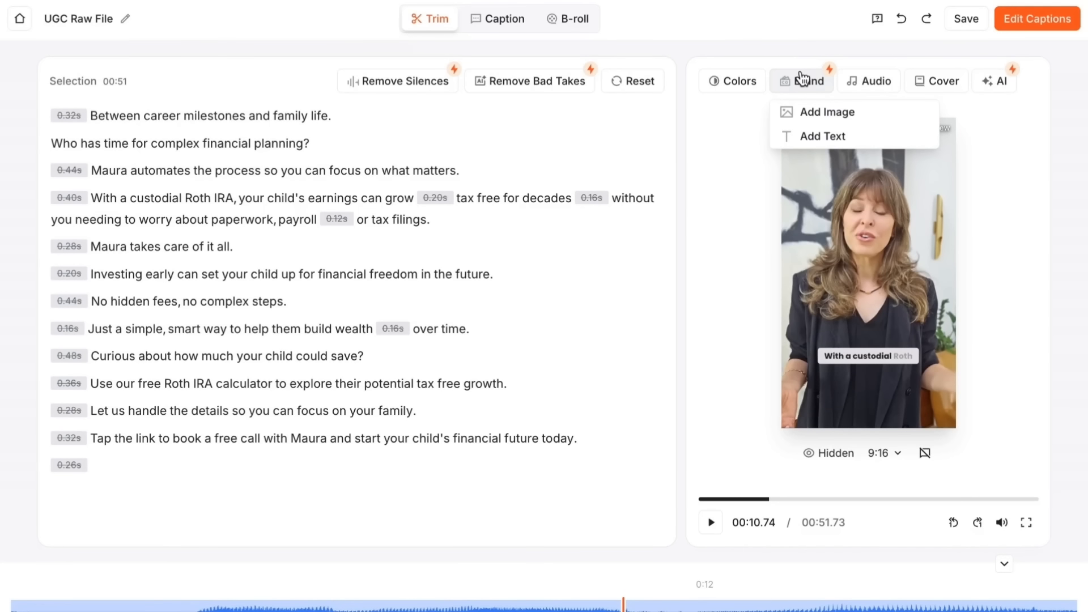
pyautogui.click(824, 113)
pyautogui.click(863, 262)
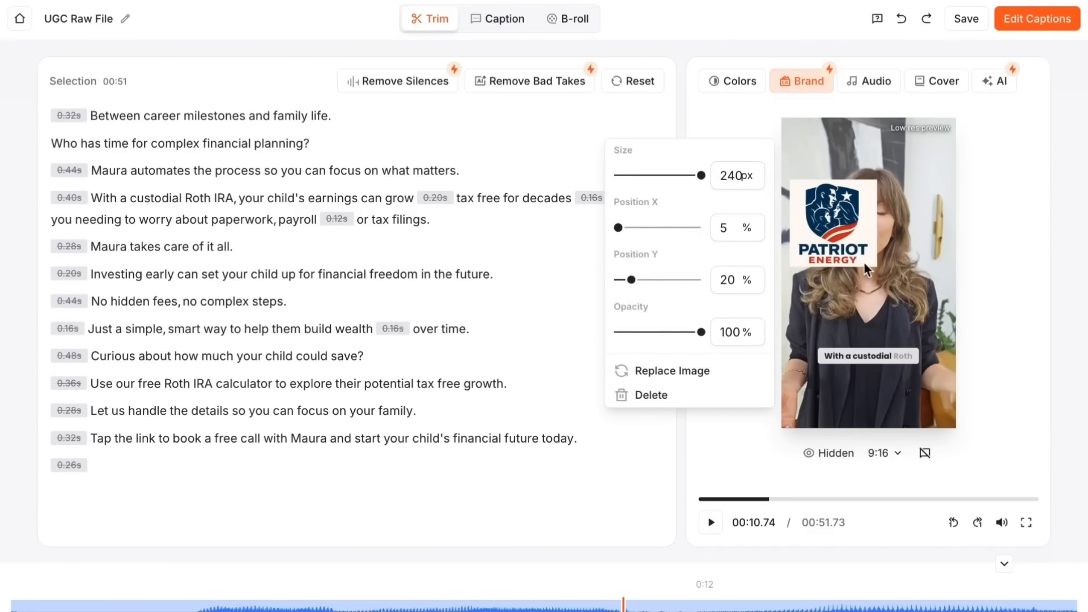
pyautogui.click(934, 295)
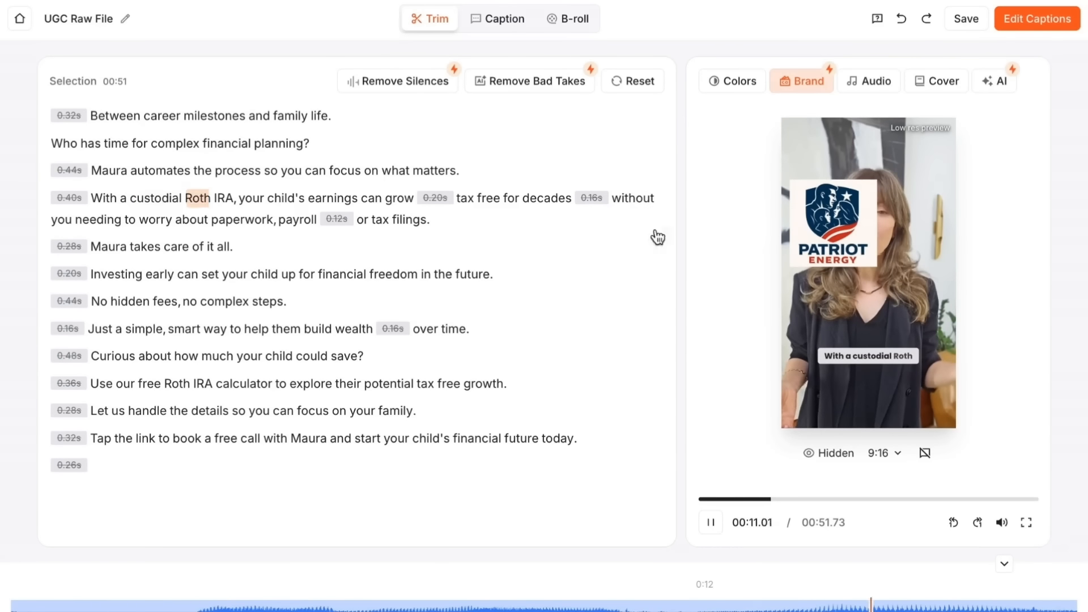
pyautogui.click(856, 267)
pyautogui.moveTo(710, 181); pyautogui.dragTo(642, 190)
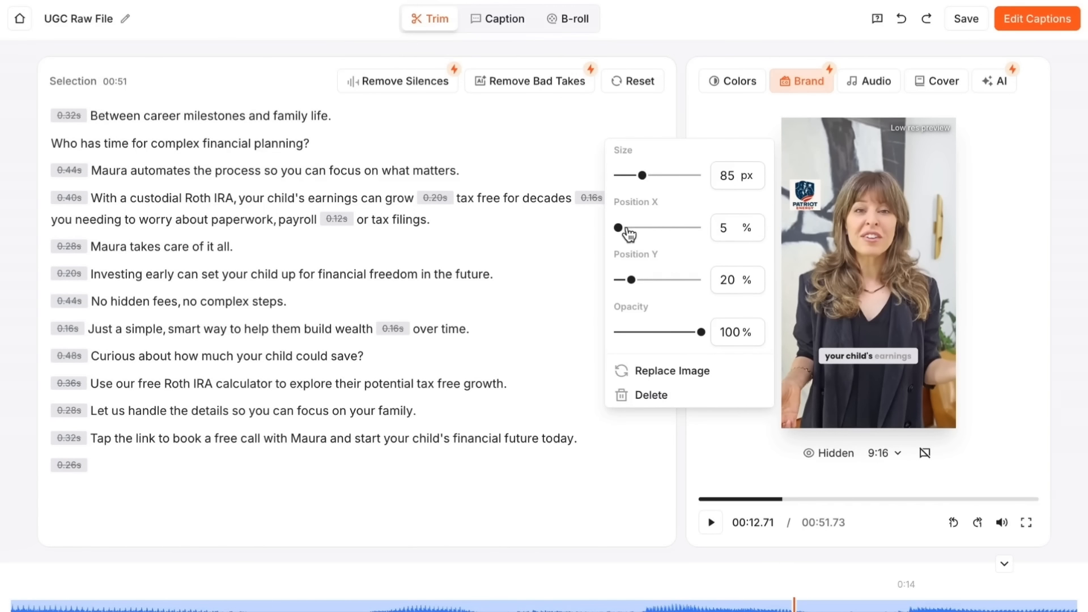
# Reposition the brand logo to X 7% and Y 4% at 73% opacity, and delete it from the video.
pyautogui.moveTo(620, 228)
pyautogui.mouseDown()
pyautogui.moveTo(636, 228)
pyautogui.moveTo(619, 229)
pyautogui.mouseUp()
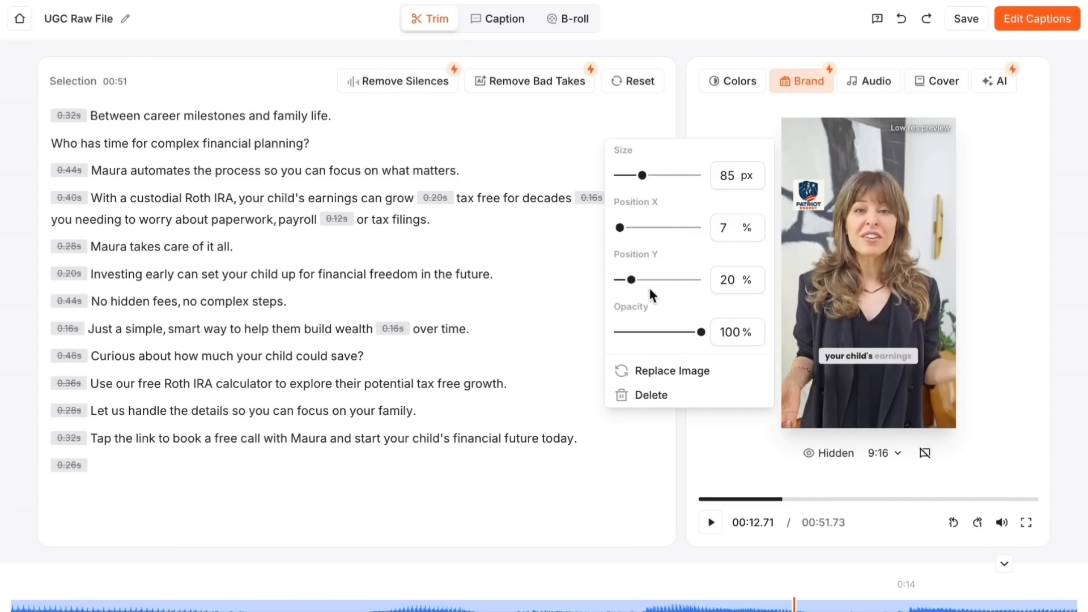
pyautogui.moveTo(634, 281)
pyautogui.mouseDown()
pyautogui.moveTo(644, 282)
pyautogui.moveTo(598, 284)
pyautogui.moveTo(618, 283)
pyautogui.mouseUp()
pyautogui.moveTo(706, 333); pyautogui.dragTo(678, 342)
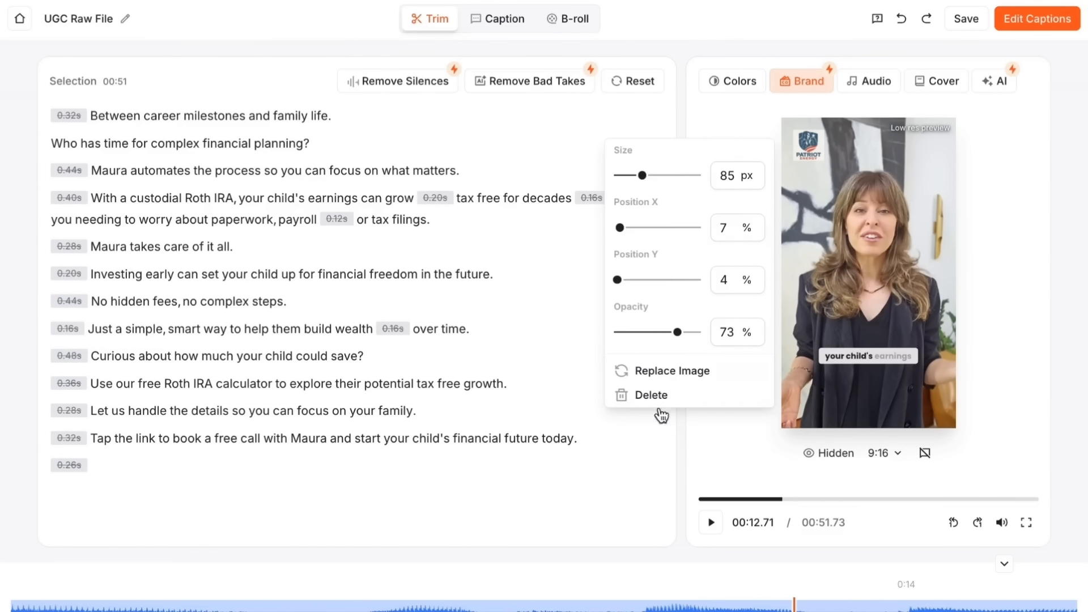
pyautogui.click(684, 406)
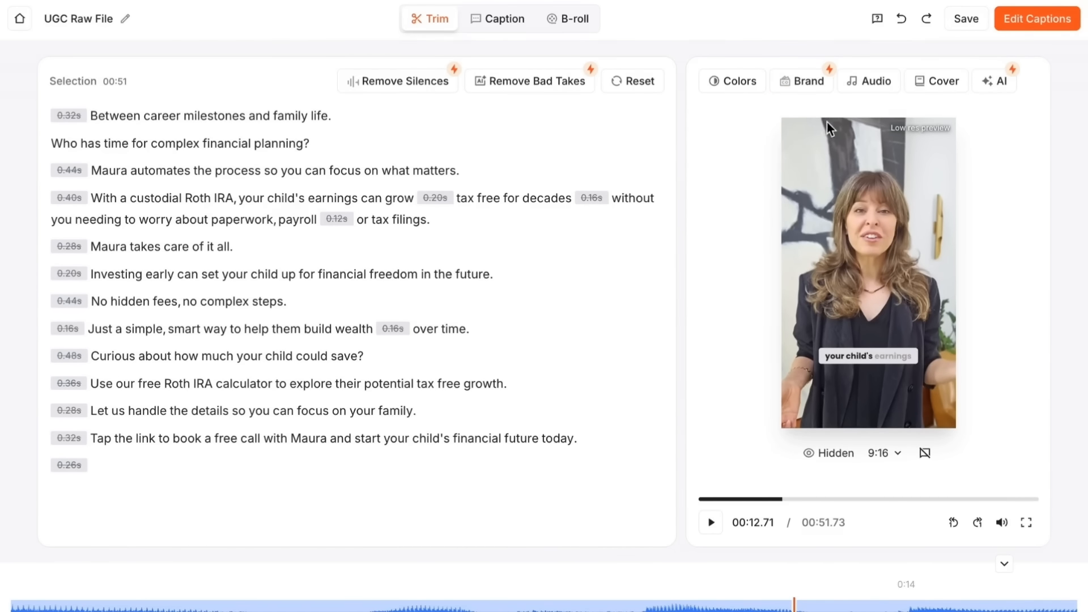
# Try a brand text "MY BRAND" over the video at 8 px, position X 25% and Y 87%, and delete it.
pyautogui.click(805, 81)
pyautogui.click(825, 136)
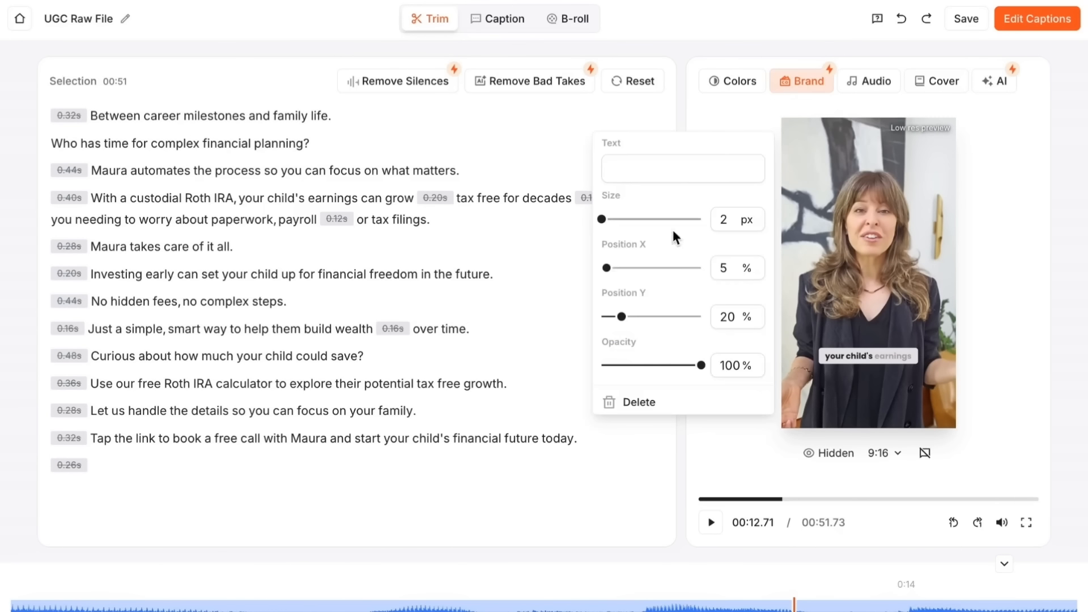
pyautogui.click(670, 161)
pyautogui.moveTo(606, 219); pyautogui.dragTo(684, 226)
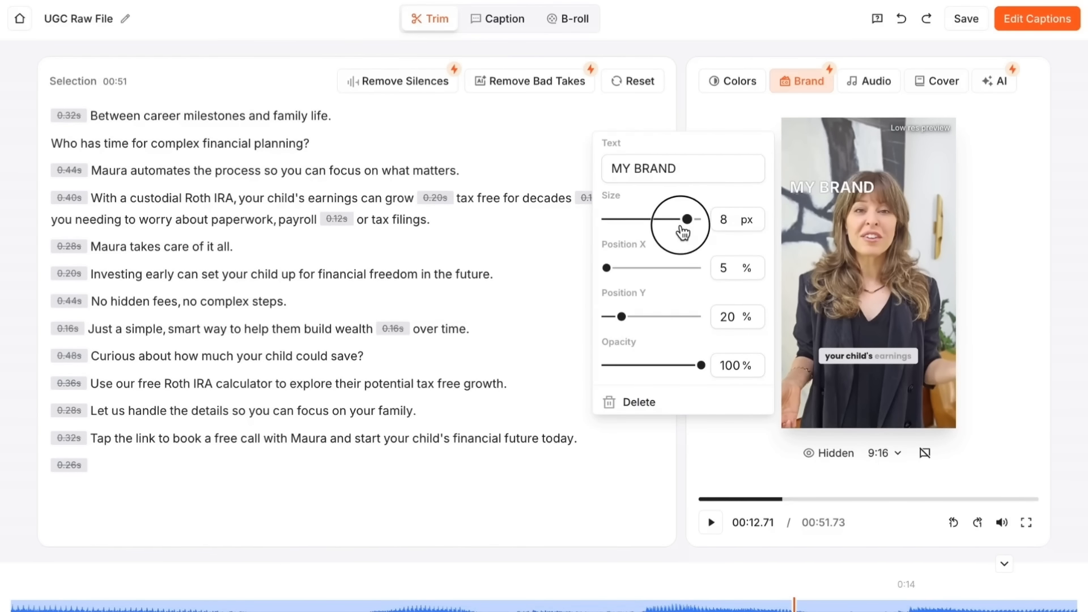
pyautogui.click(627, 268)
pyautogui.moveTo(621, 317); pyautogui.dragTo(689, 335)
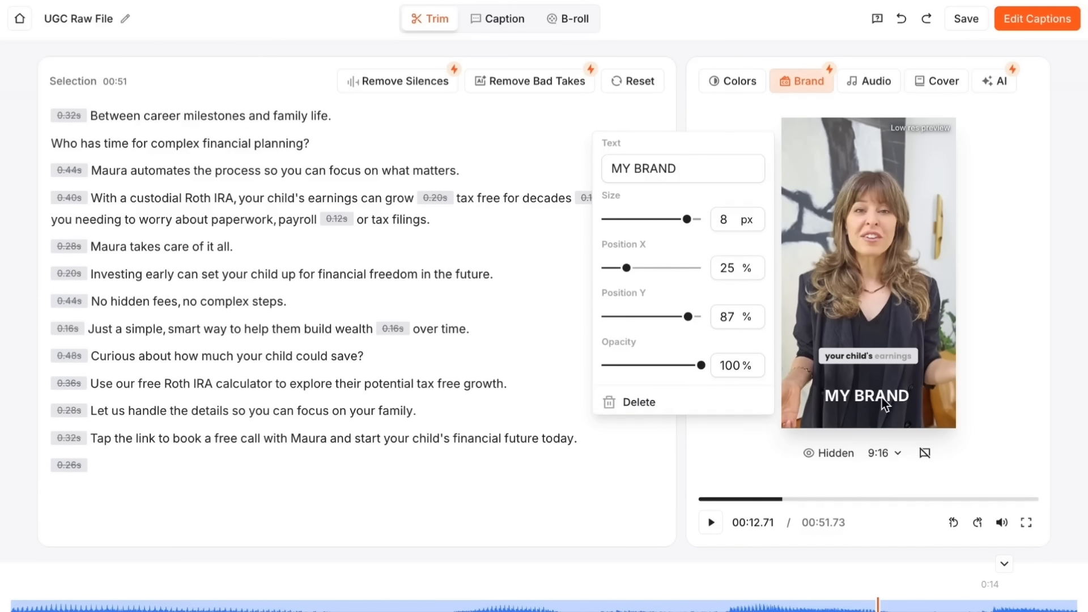
pyautogui.click(685, 413)
# Turn on Clean Audio and play the opening sentences of the video to check the sound.
pyautogui.click(868, 81)
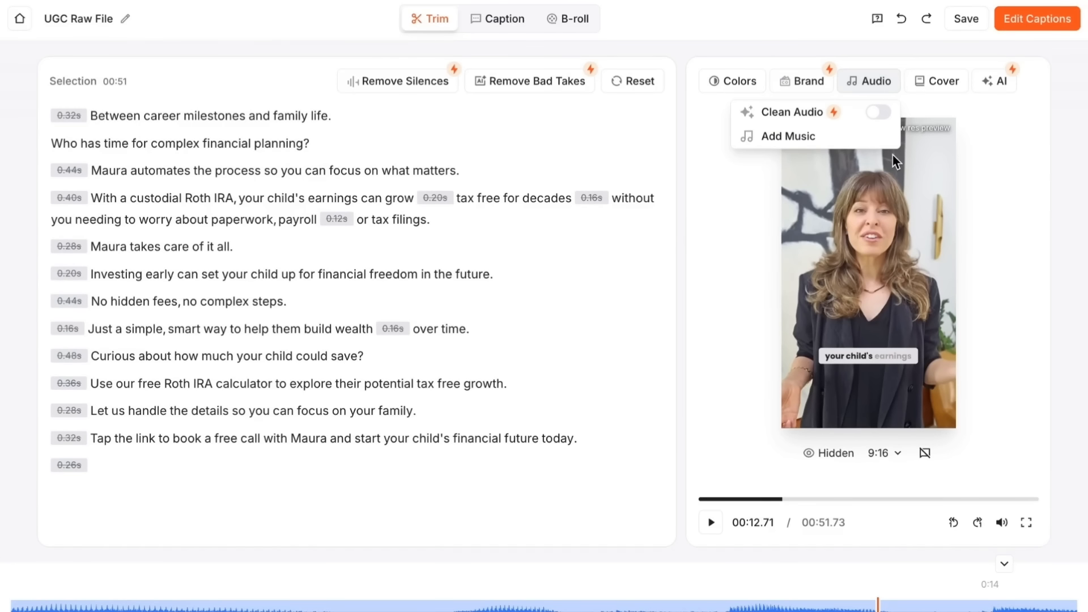
pyautogui.click(878, 113)
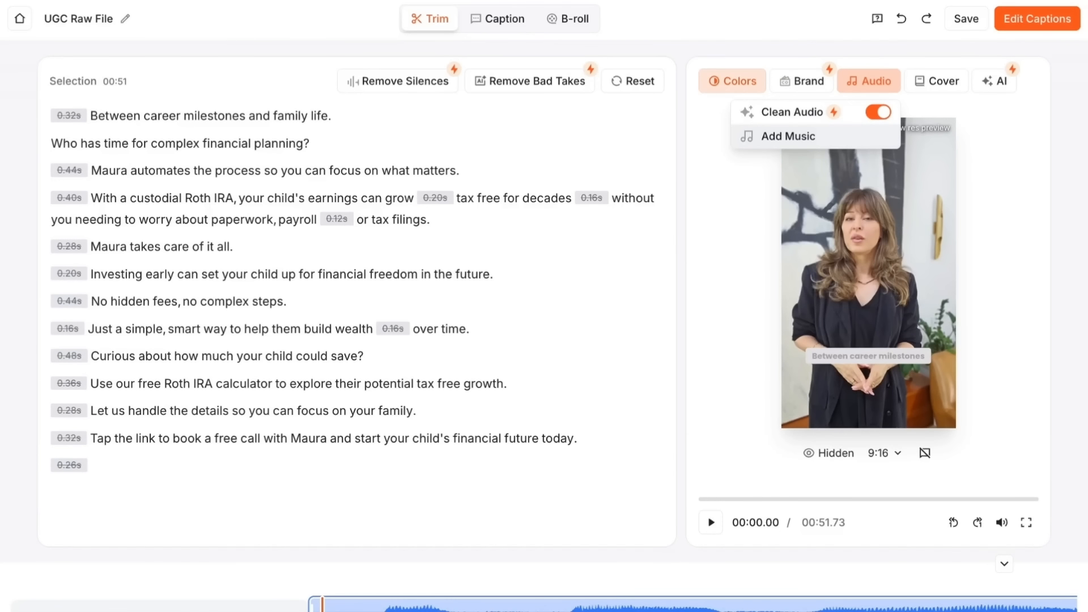
pyautogui.press('space')
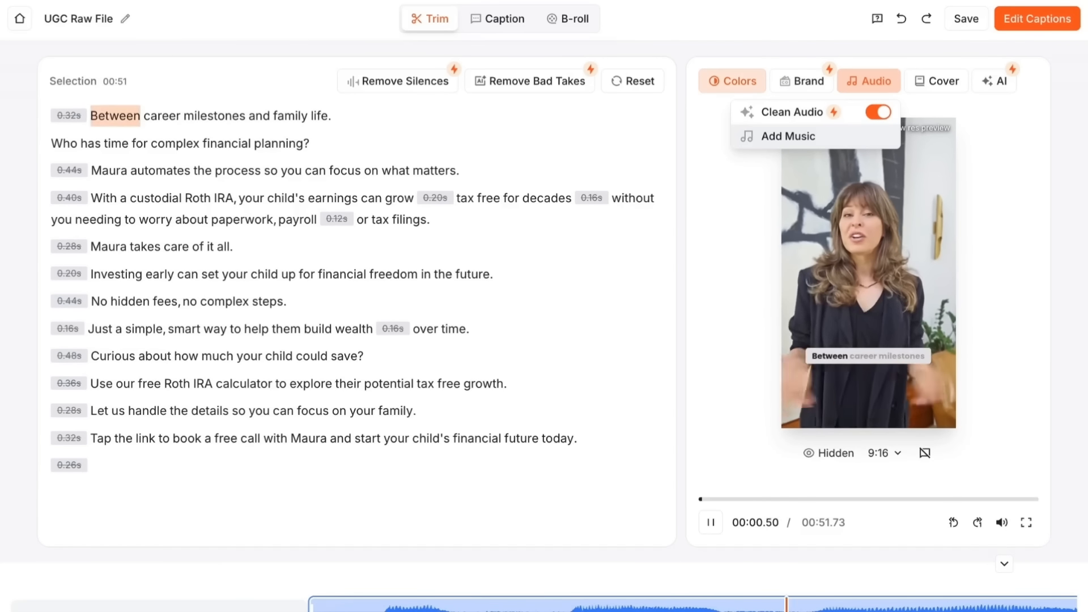
pyautogui.press('XF86AudioRaiseVolume')
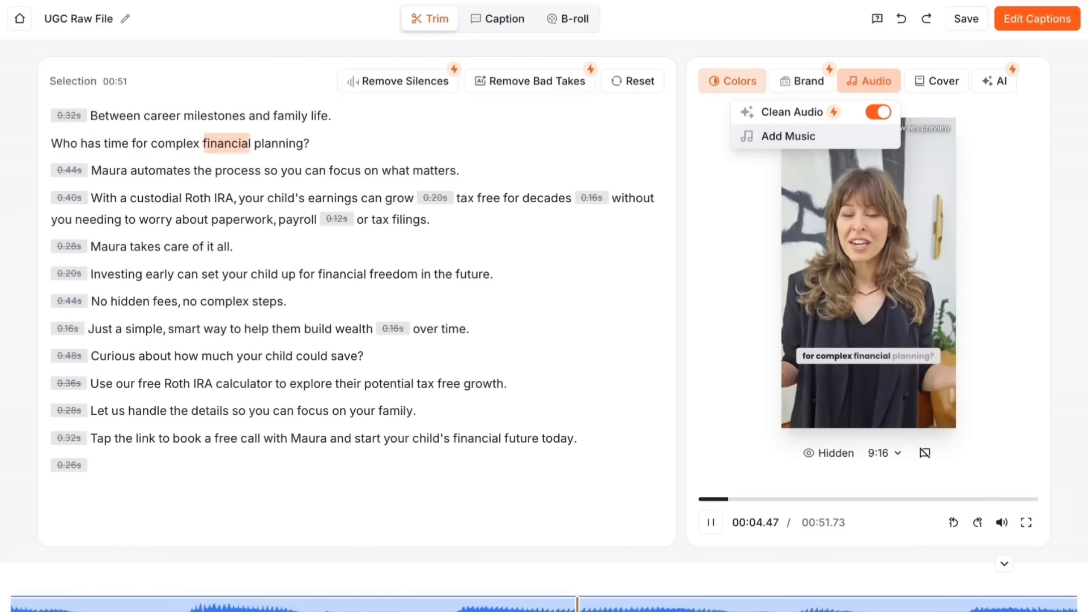
pyautogui.press('space')
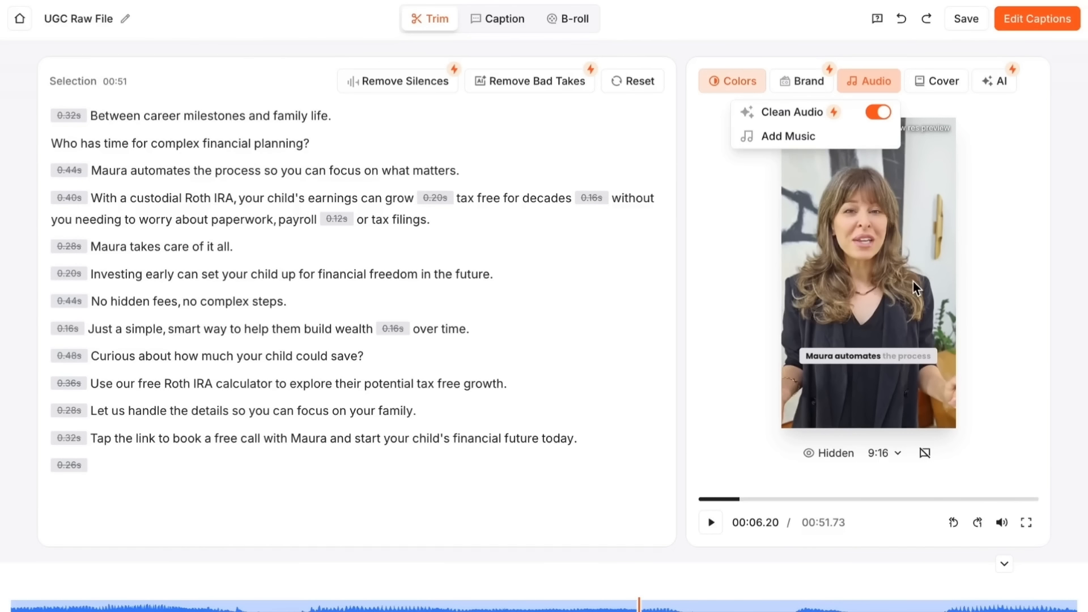
# Browse the Trendy Music library for background music and preview the 2:26 Gibran Alcocer track.
pyautogui.click(815, 138)
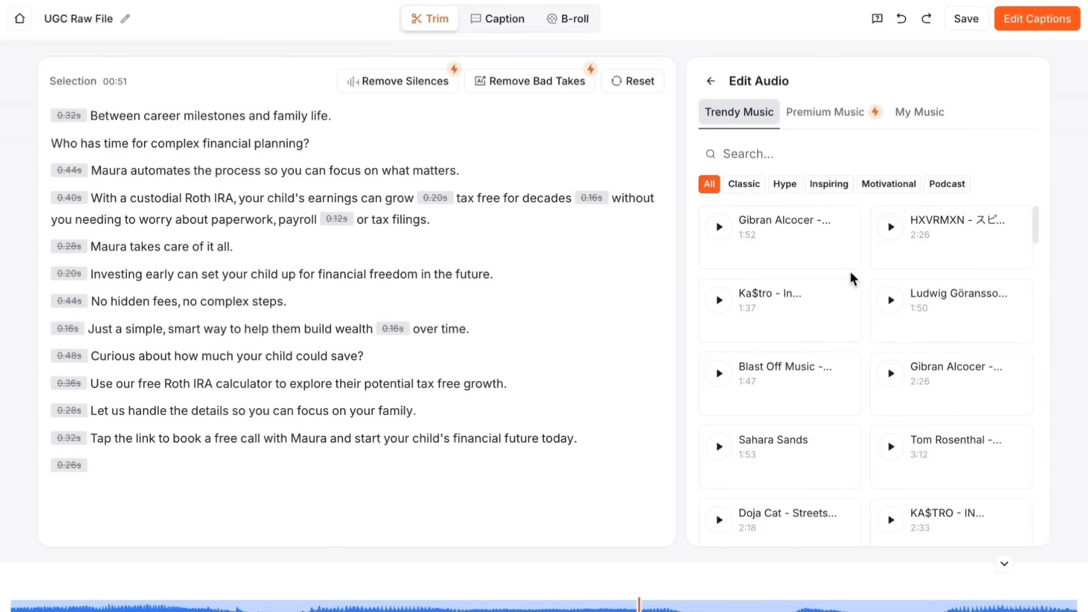
pyautogui.moveTo(852, 264)
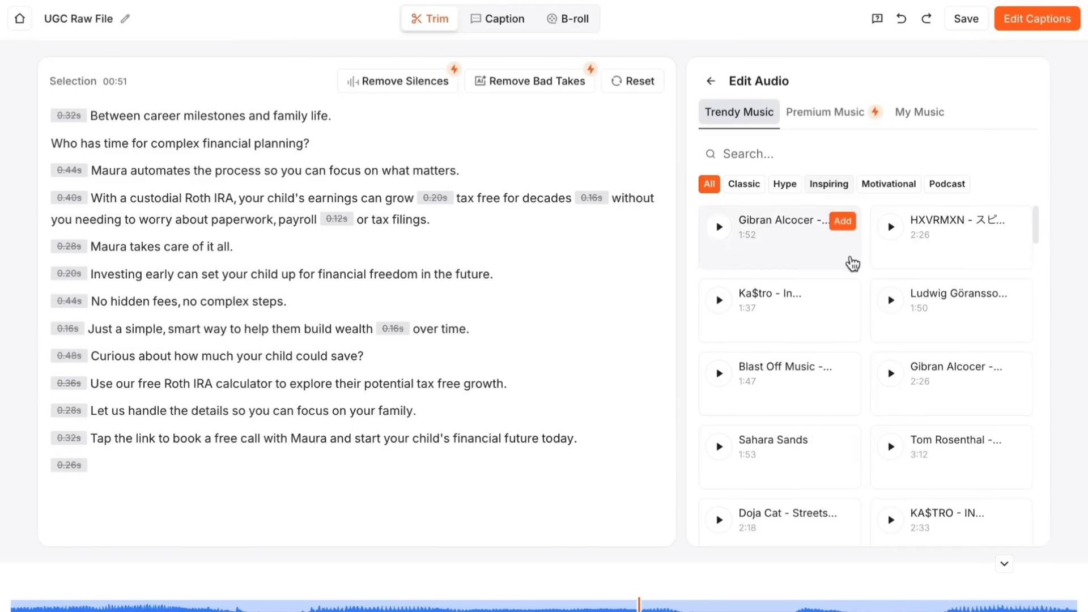
pyautogui.scroll(-3, 848, 317)
pyautogui.scroll(3, 848, 318)
pyautogui.moveTo(921, 381)
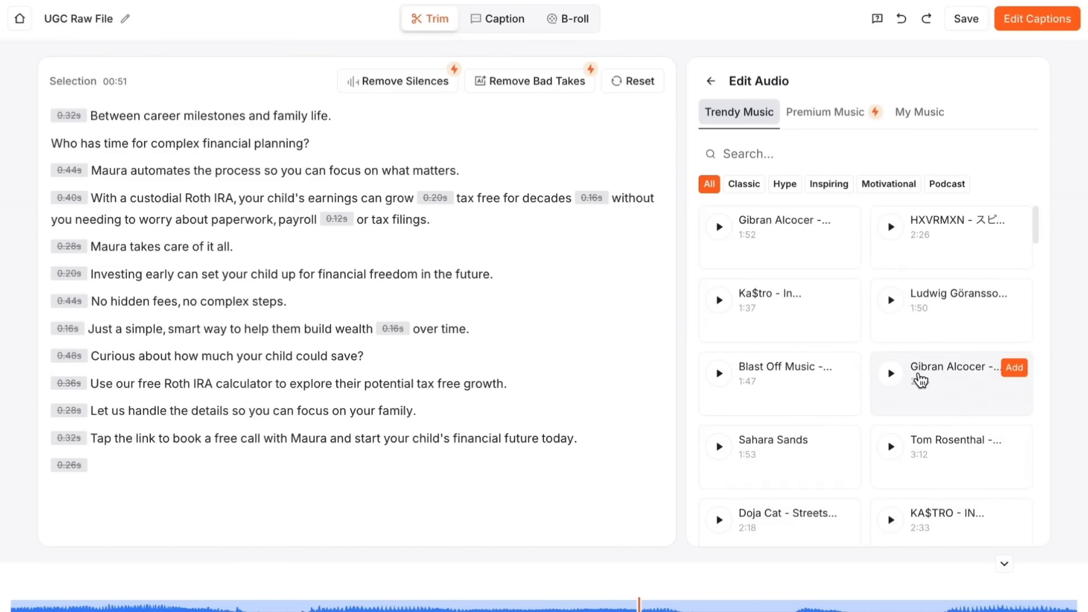
pyautogui.click(890, 374)
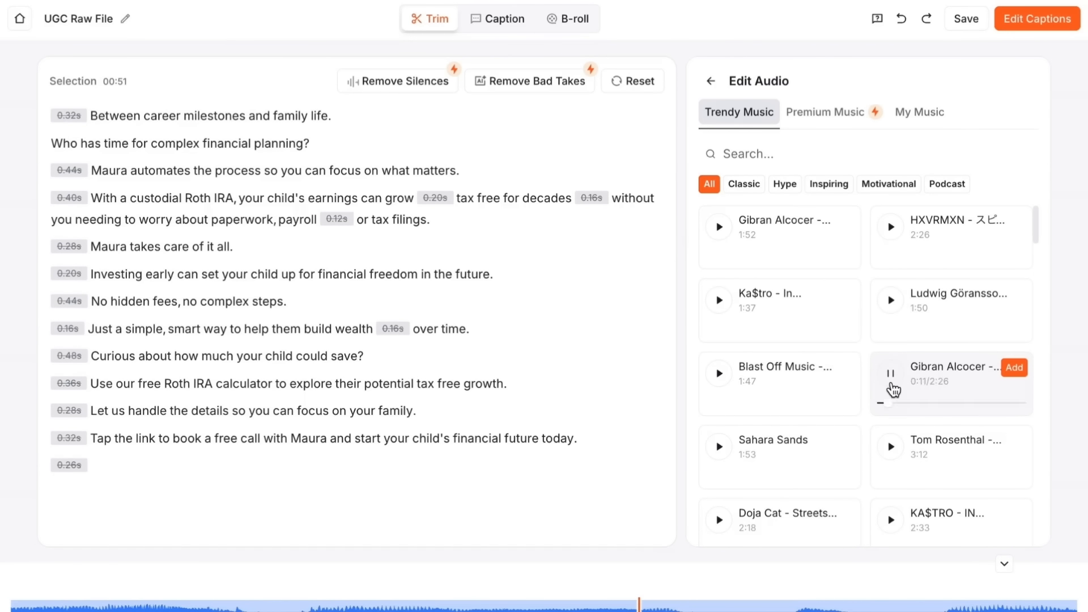
pyautogui.click(891, 381)
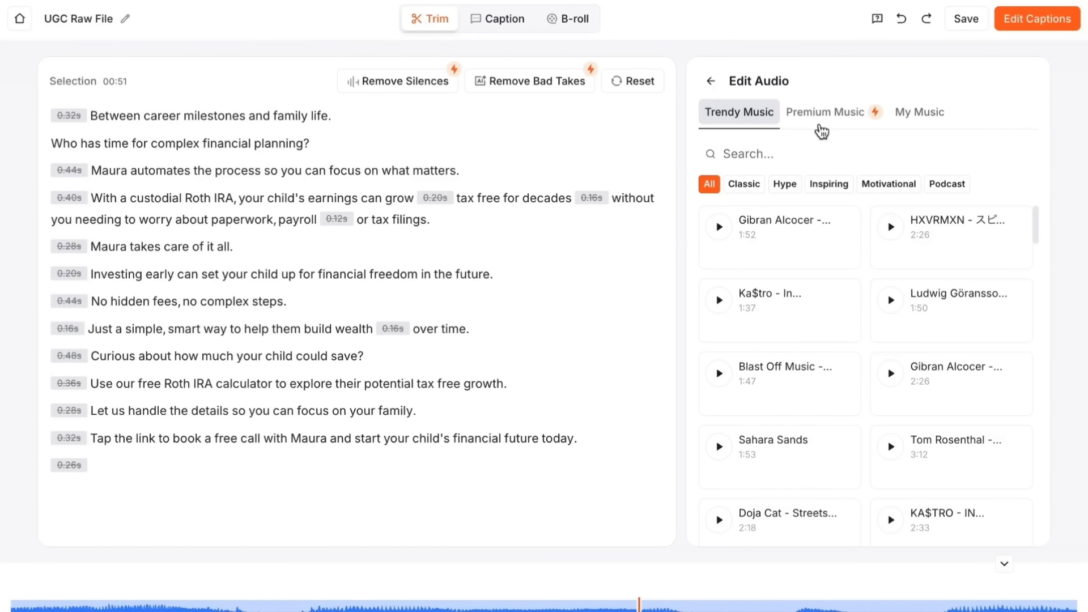
pyautogui.scroll(-10, 777, 464)
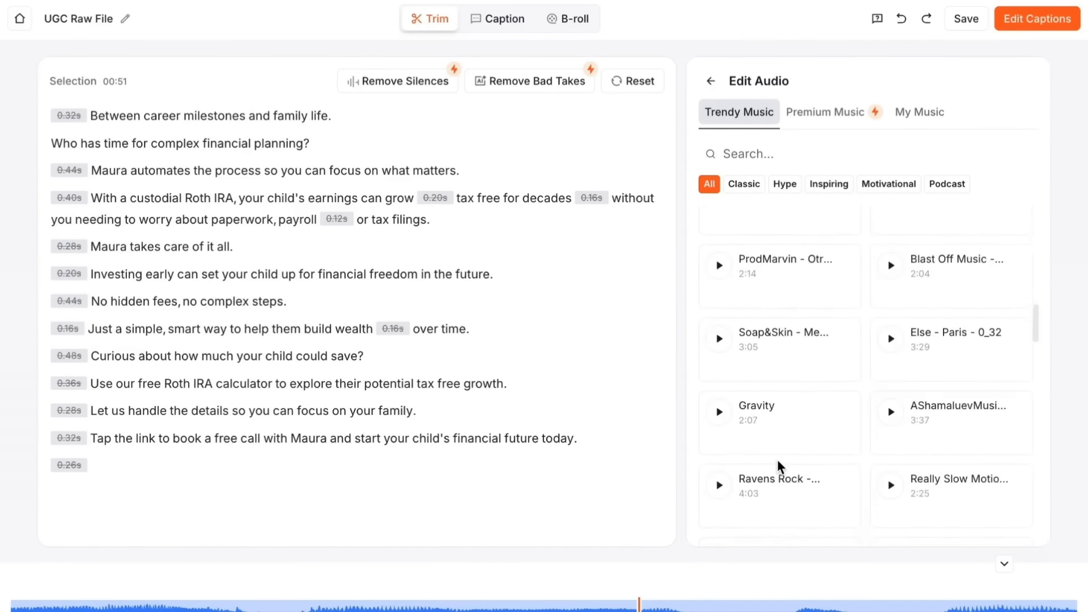
pyautogui.scroll(-2, 777, 465)
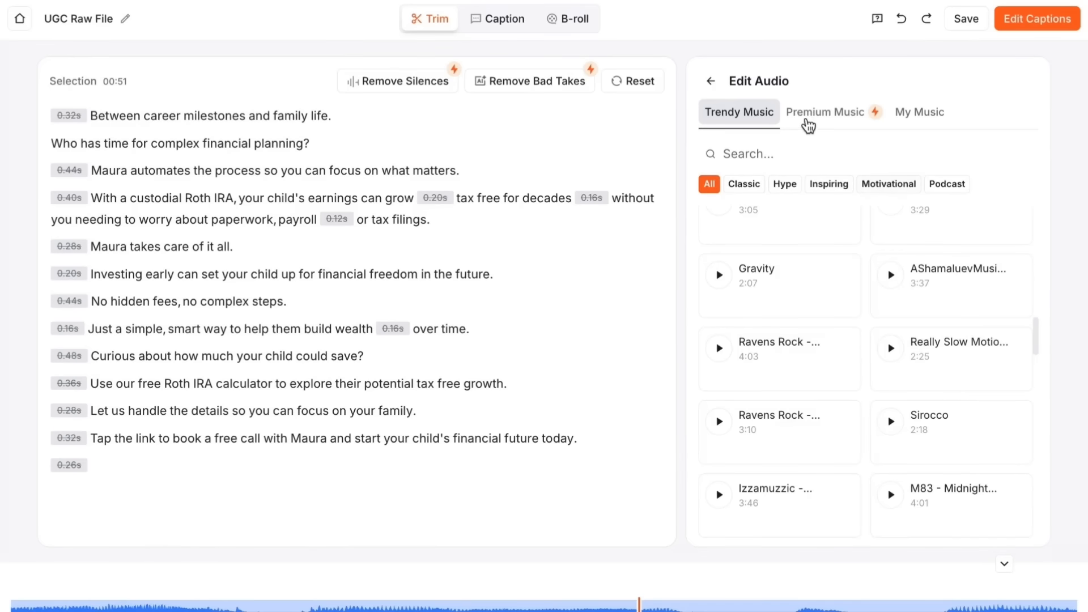
# Browse the Best Of 2024 tracks in the Premium Music library and preview "Epic And Emotion".
pyautogui.click(807, 121)
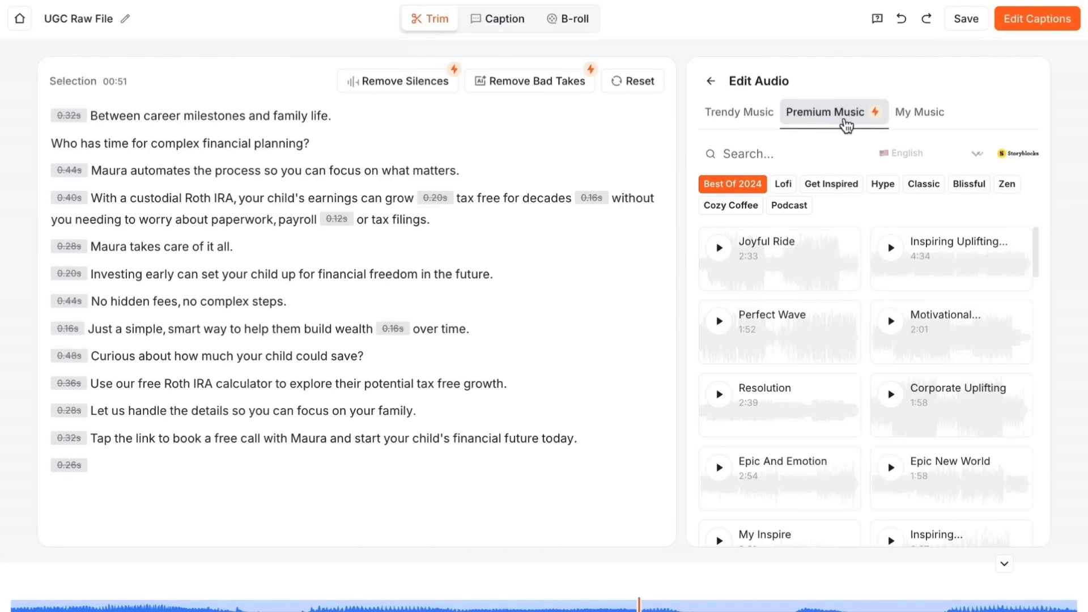
pyautogui.scroll(-1, 778, 405)
pyautogui.click(778, 405)
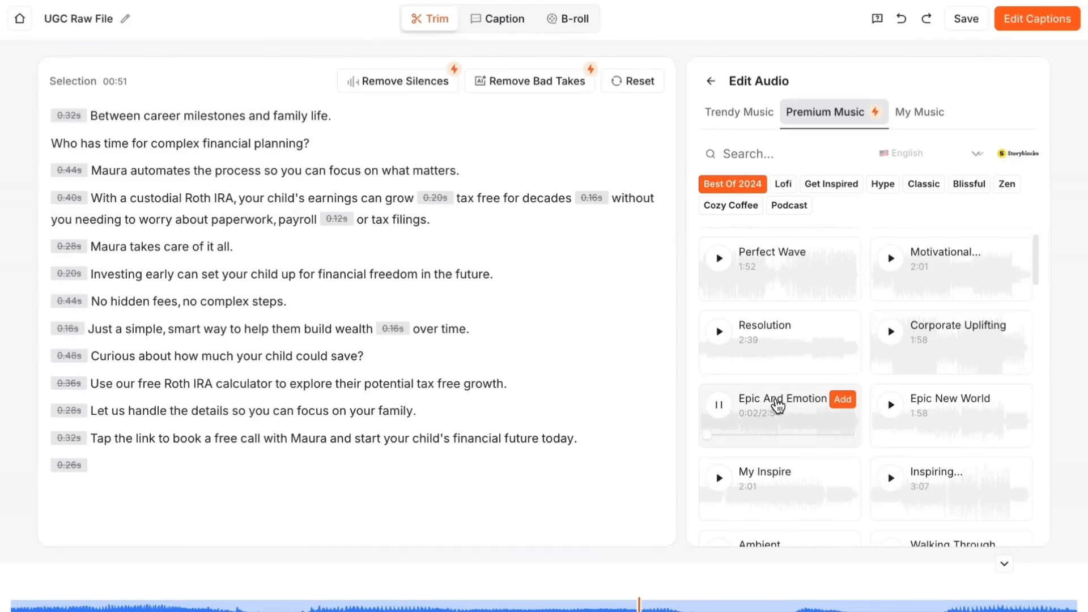
pyautogui.click(725, 408)
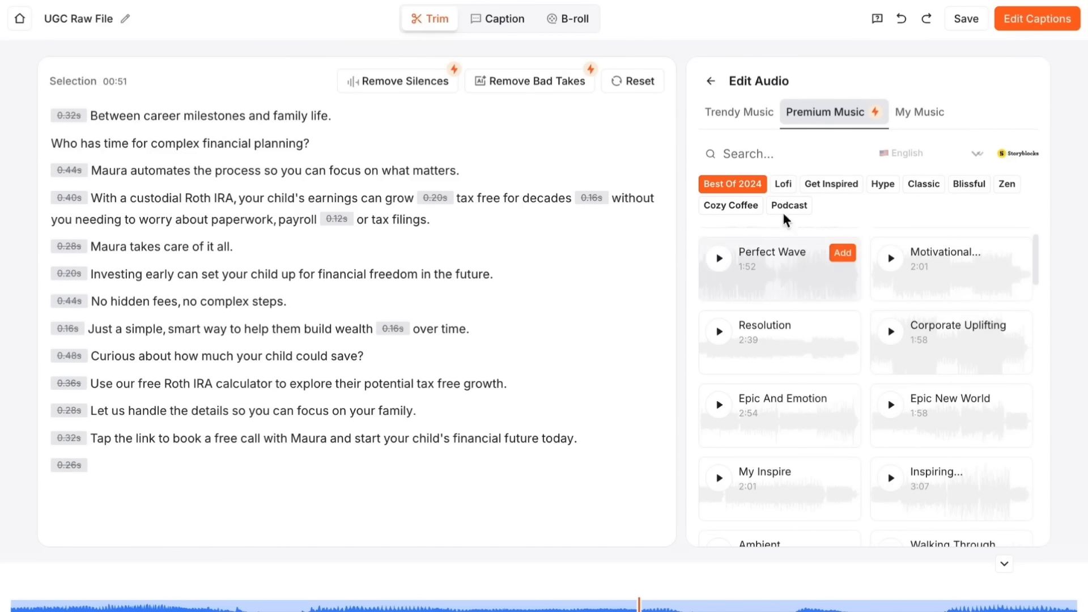
pyautogui.scroll(-6, 889, 376)
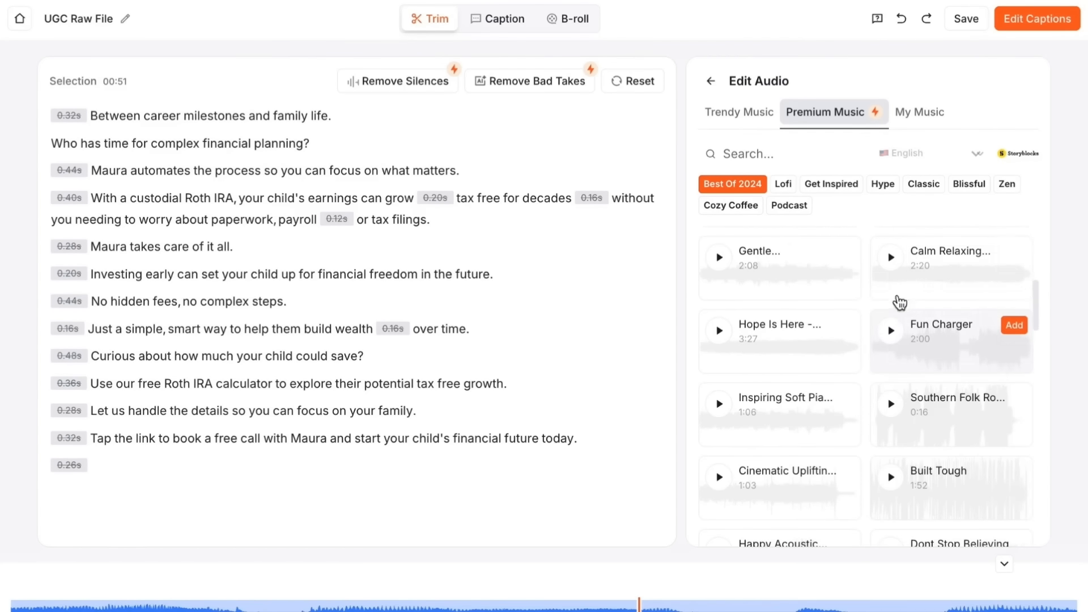
pyautogui.scroll(6, 793, 471)
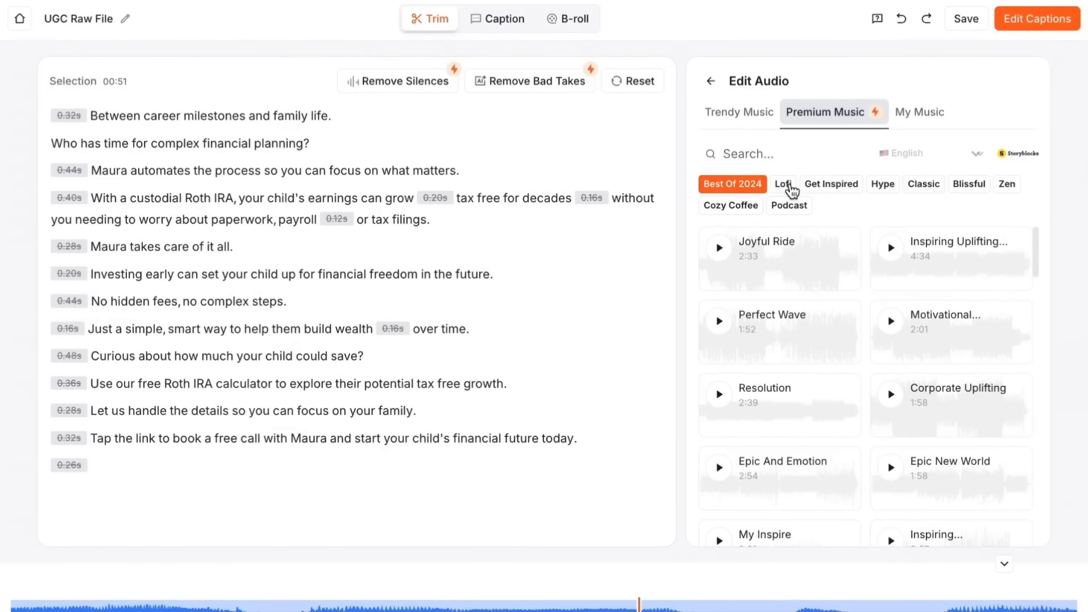
# Check the audio upload option in My Music and return to the video preview without adding music.
pyautogui.click(711, 82)
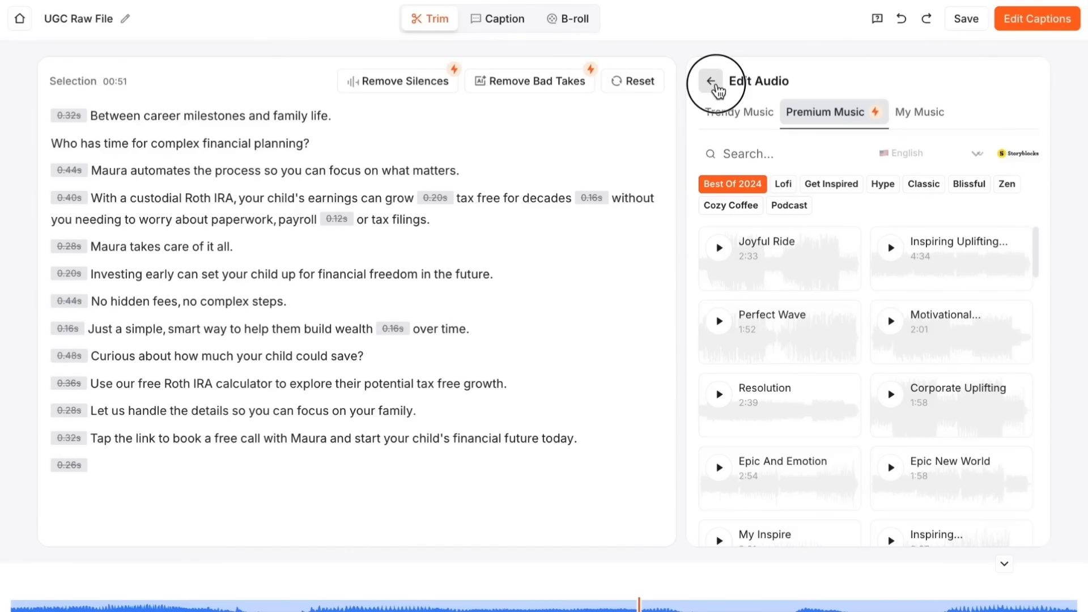
pyautogui.click(942, 117)
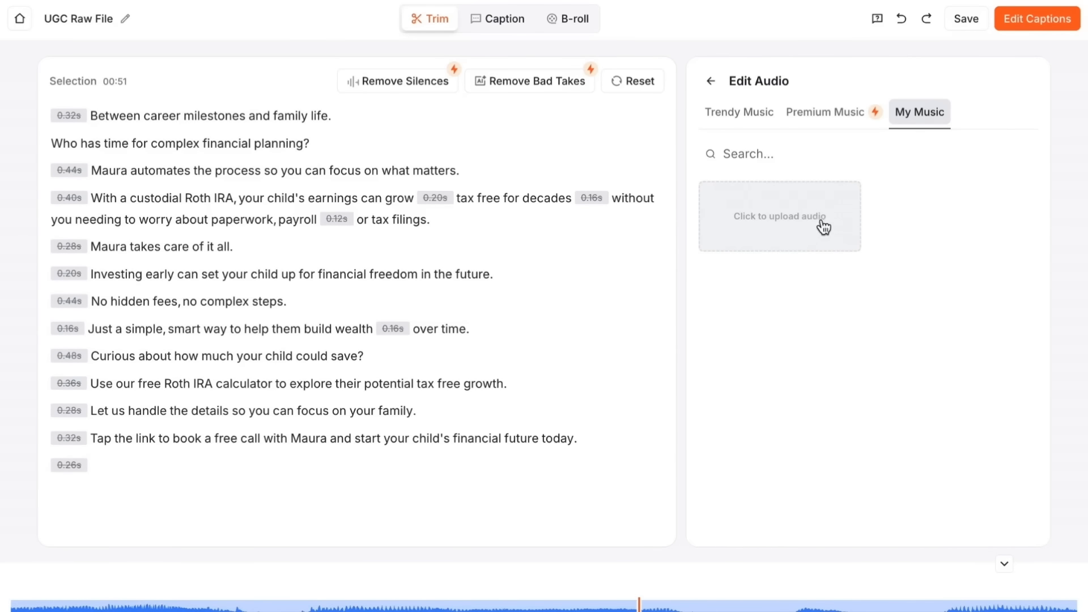
pyautogui.click(711, 83)
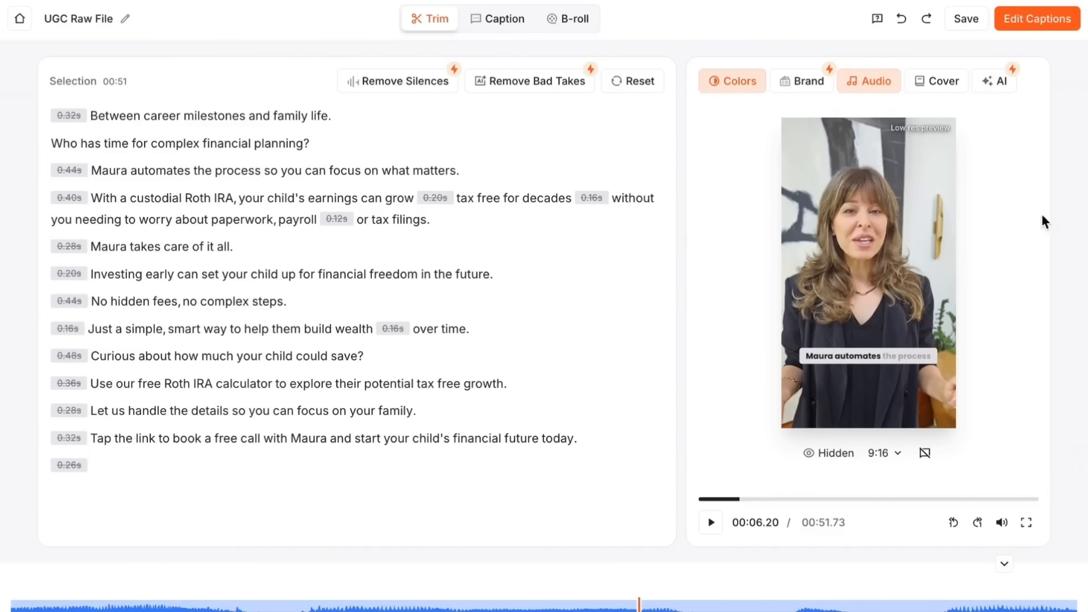
# Set the video frame at 9.86 s as the cover image.
pyautogui.click(938, 80)
pyautogui.click(897, 137)
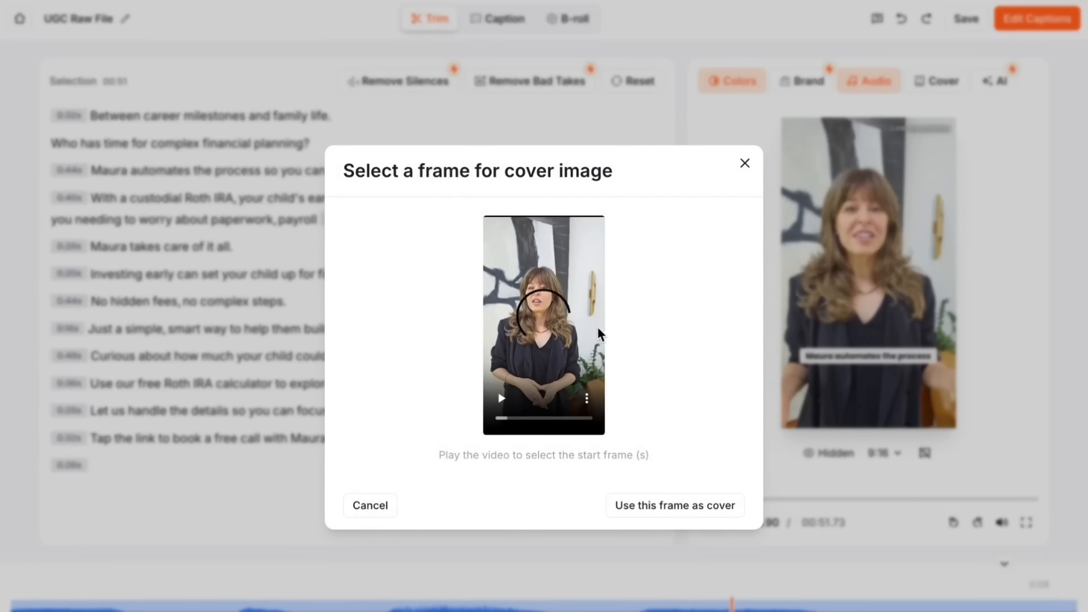
pyautogui.click(515, 417)
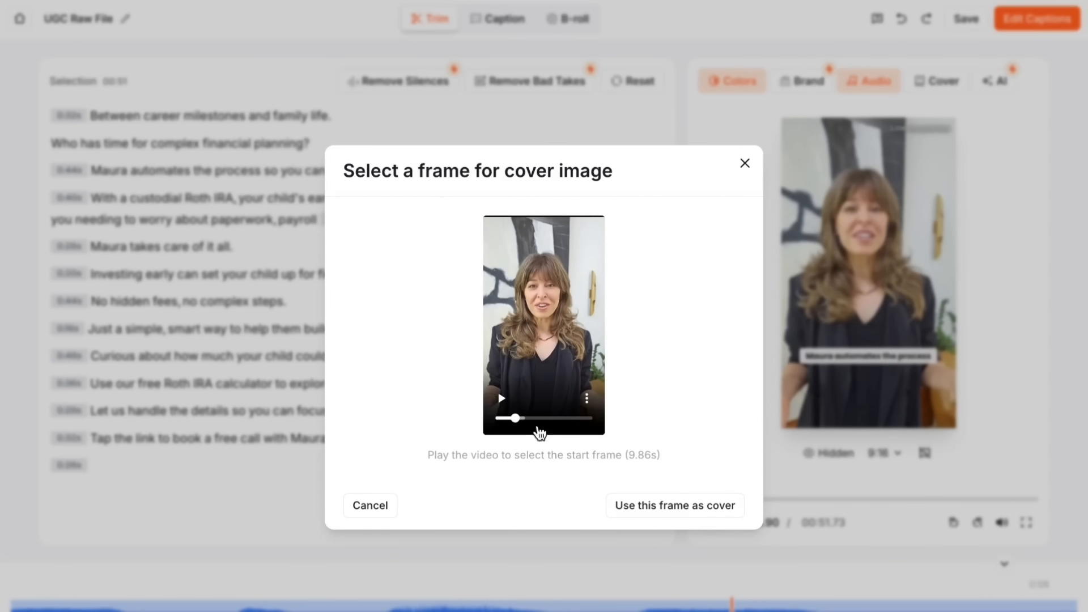
pyautogui.click(692, 509)
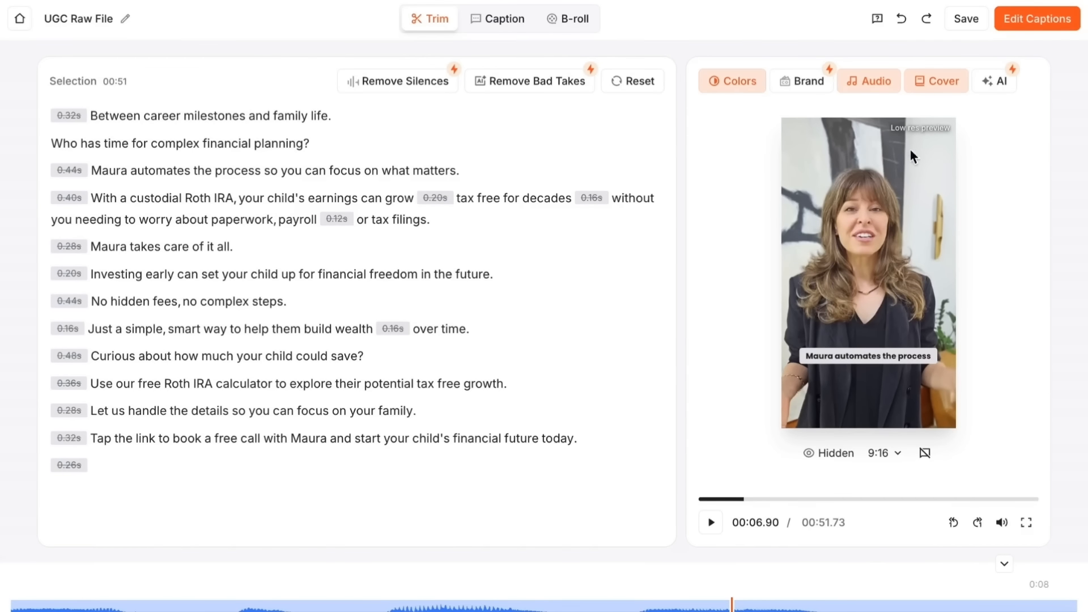
# Review the available AI enhancement options without enabling any, and save the project.
pyautogui.click(999, 94)
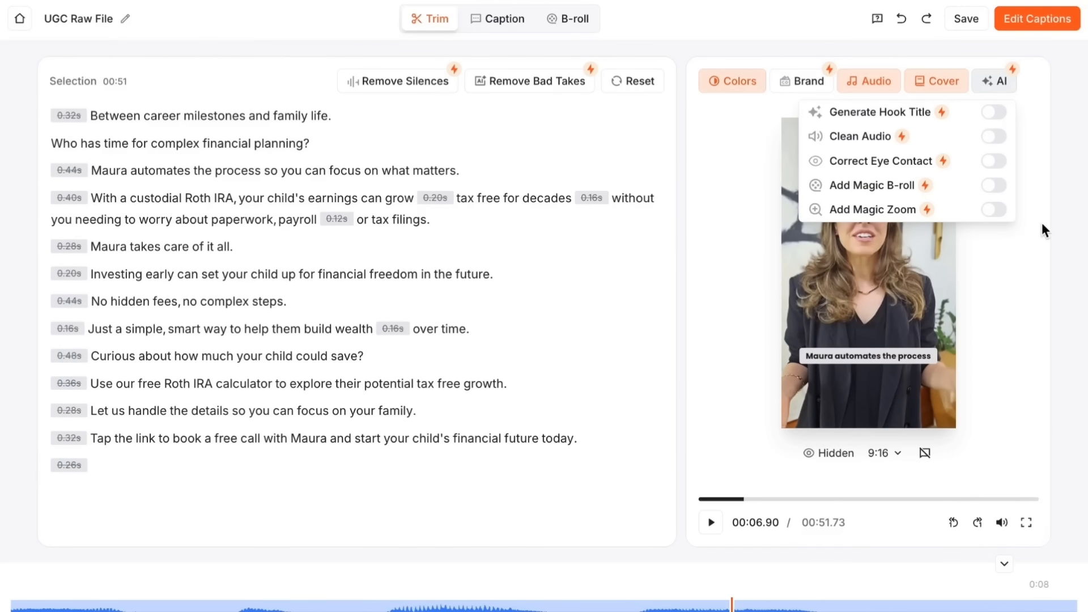
pyautogui.click(1052, 260)
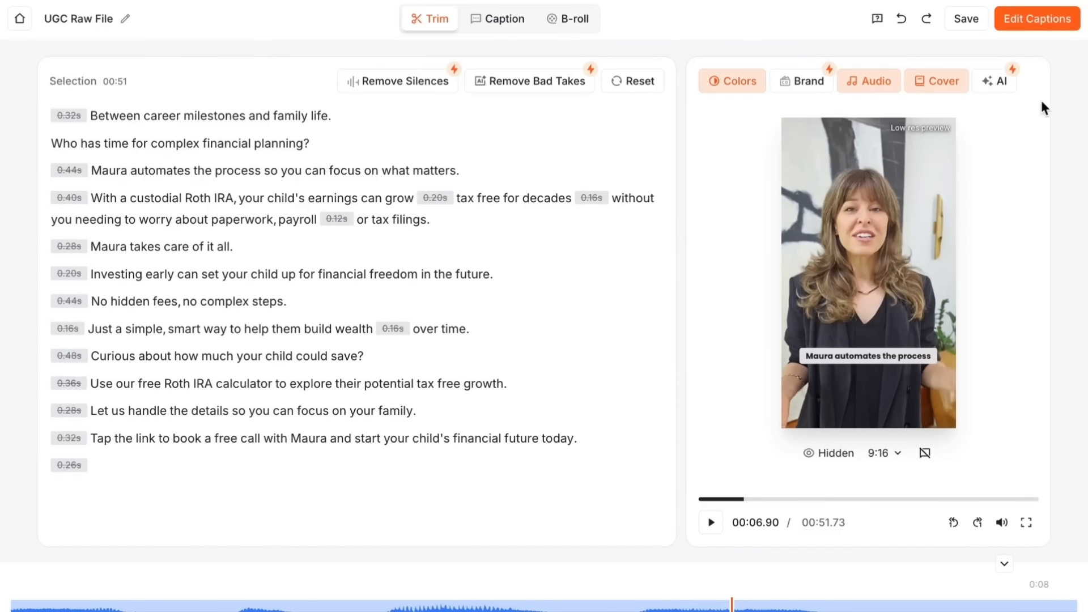
pyautogui.click(967, 18)
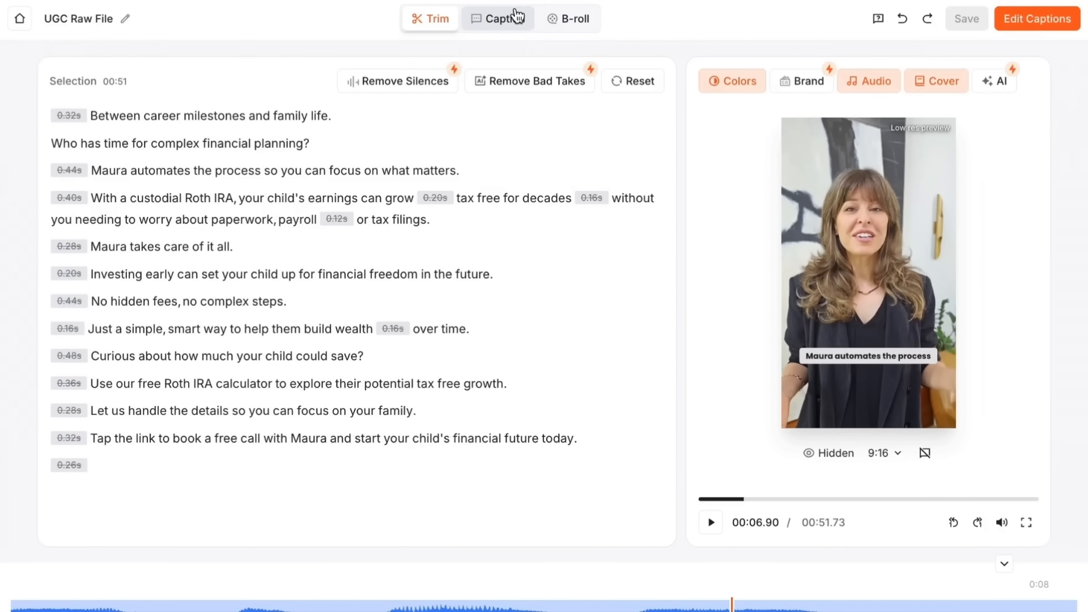
# Go to the caption styles and check the brand options for adding an image or text.
pyautogui.click(498, 19)
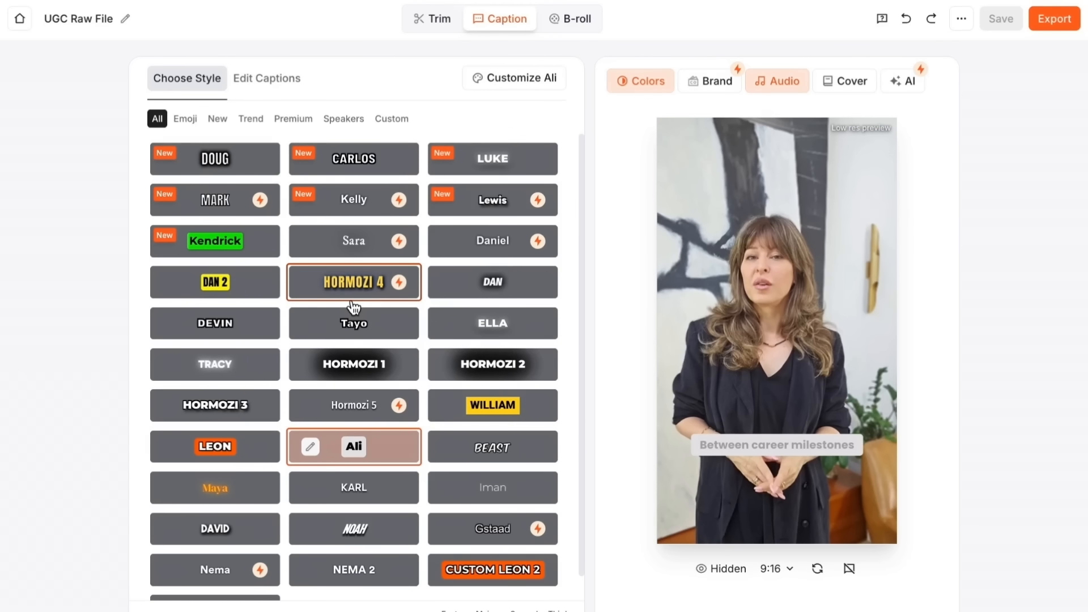
pyautogui.click(713, 85)
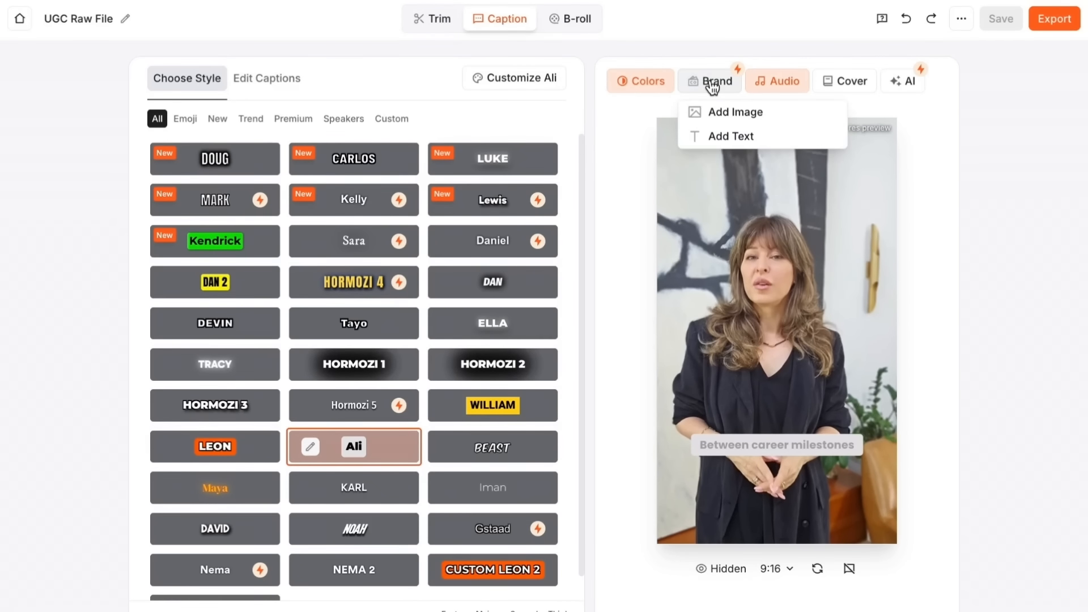
pyautogui.scroll(-1, 397, 397)
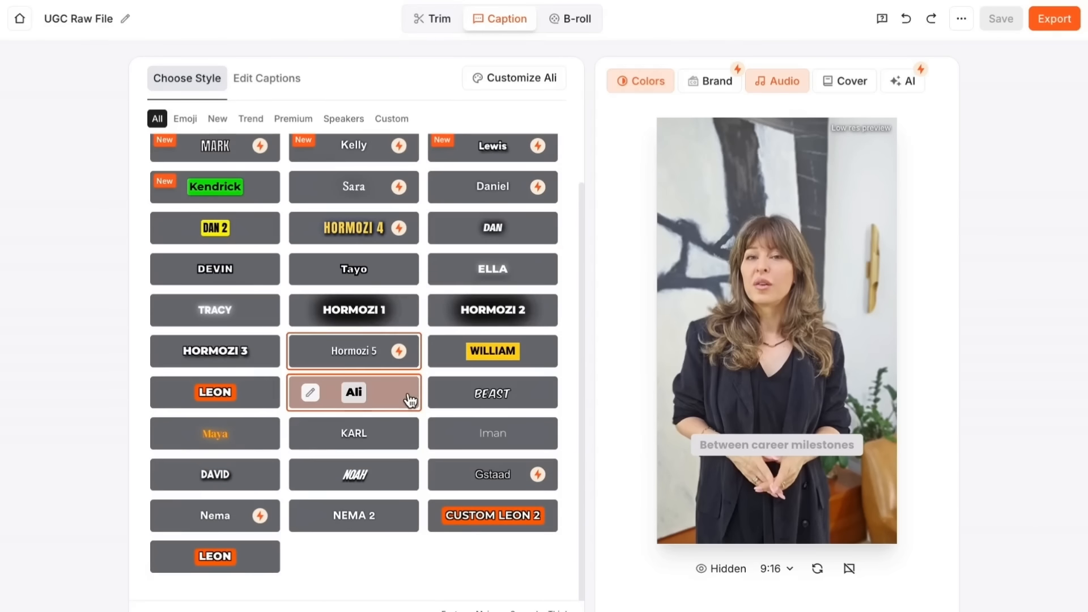
# Examine the font and caption settings of the Ali style, leaving them unchanged, and return to the style list.
pyautogui.click(310, 394)
pyautogui.scroll(-1, 440, 499)
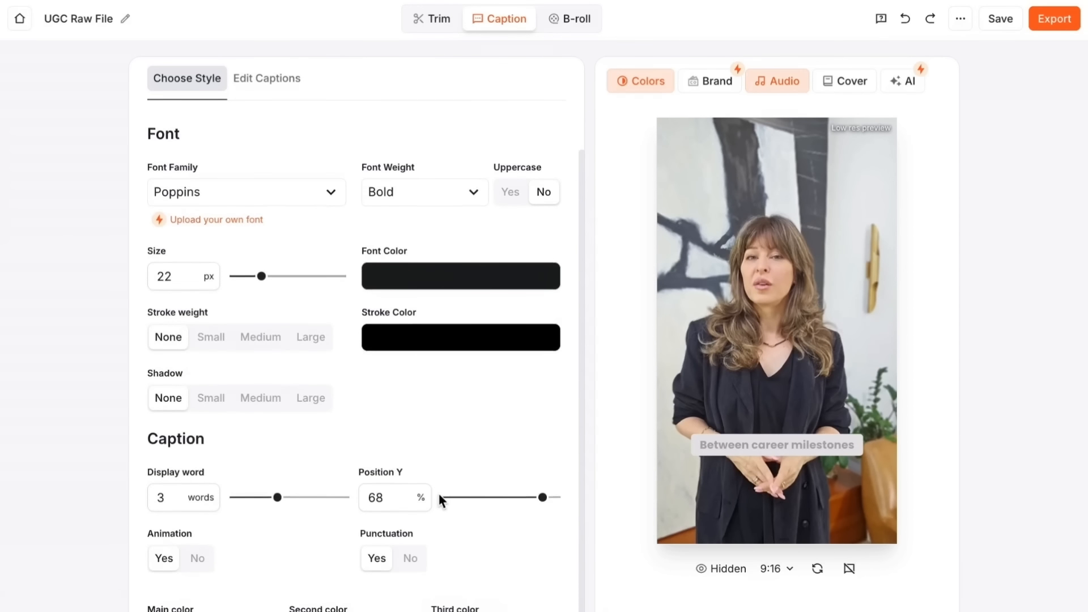
pyautogui.scroll(1, 439, 493)
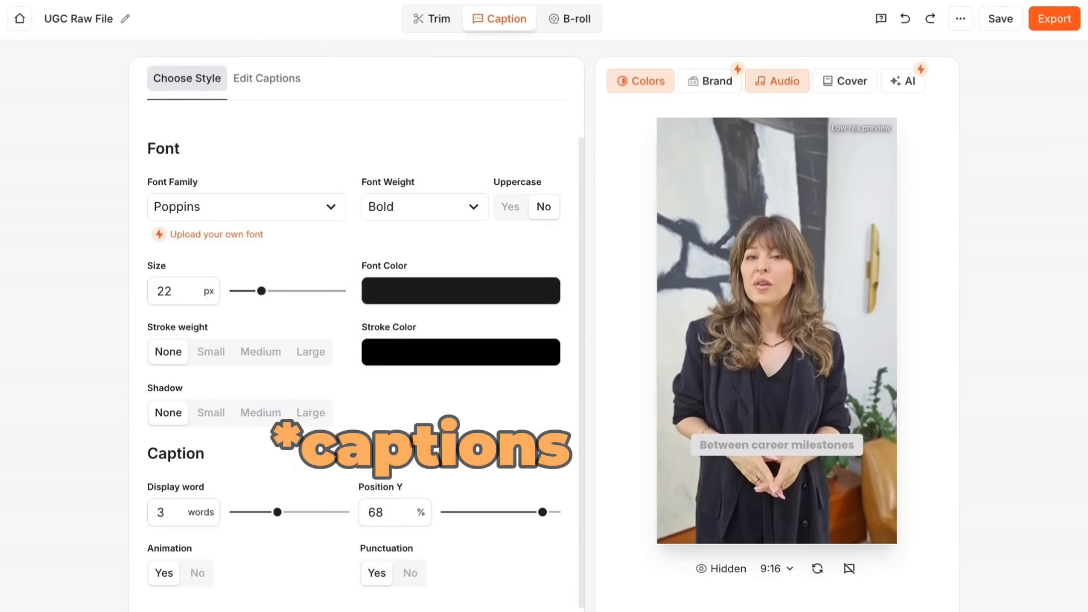
pyautogui.scroll(2, 478, 535)
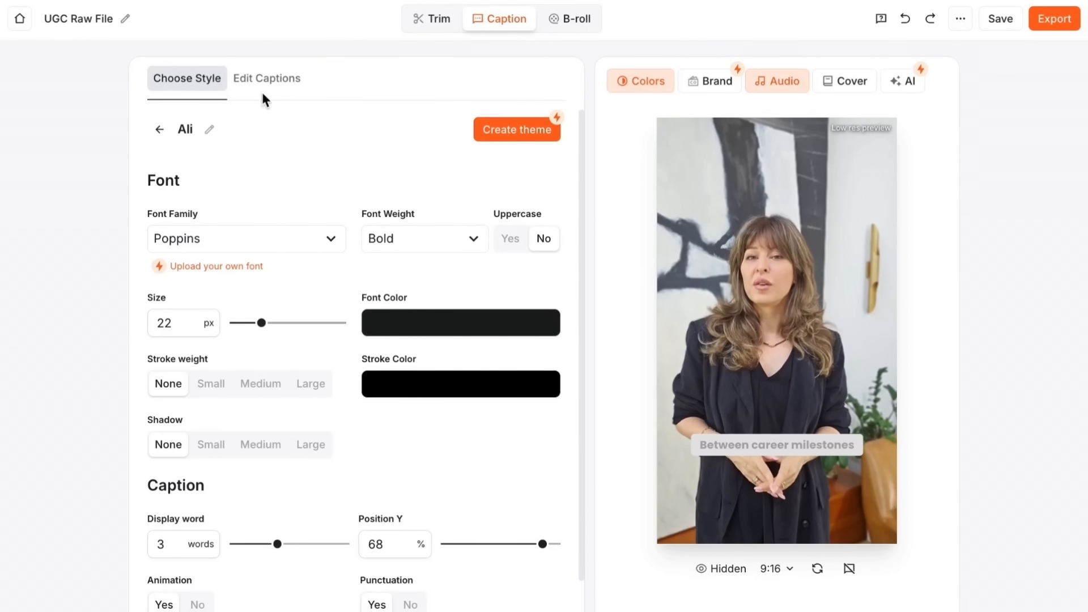
pyautogui.click(164, 134)
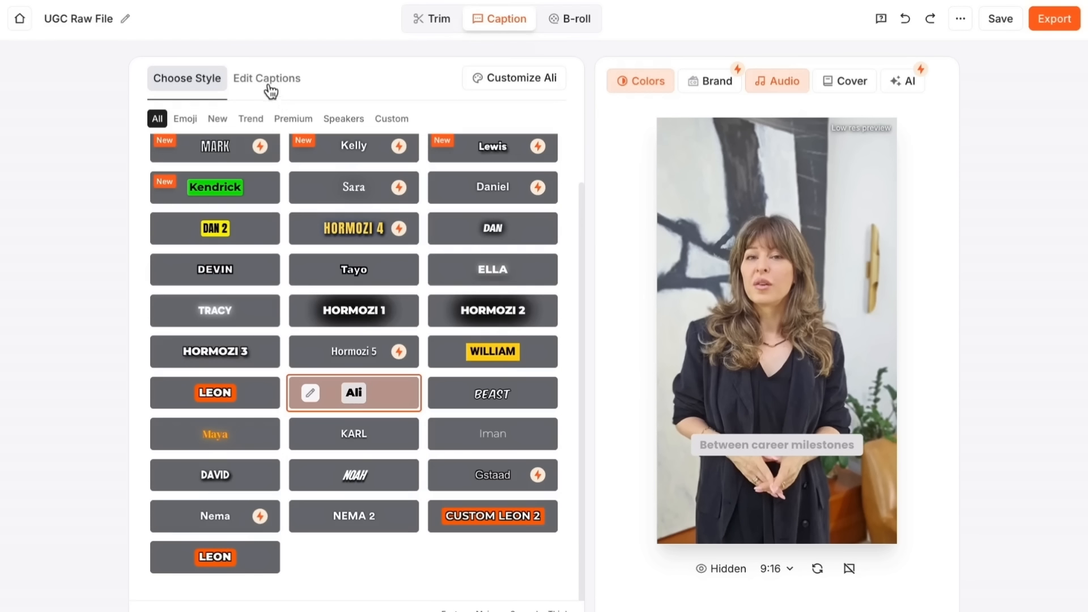
pyautogui.scroll(1, 442, 340)
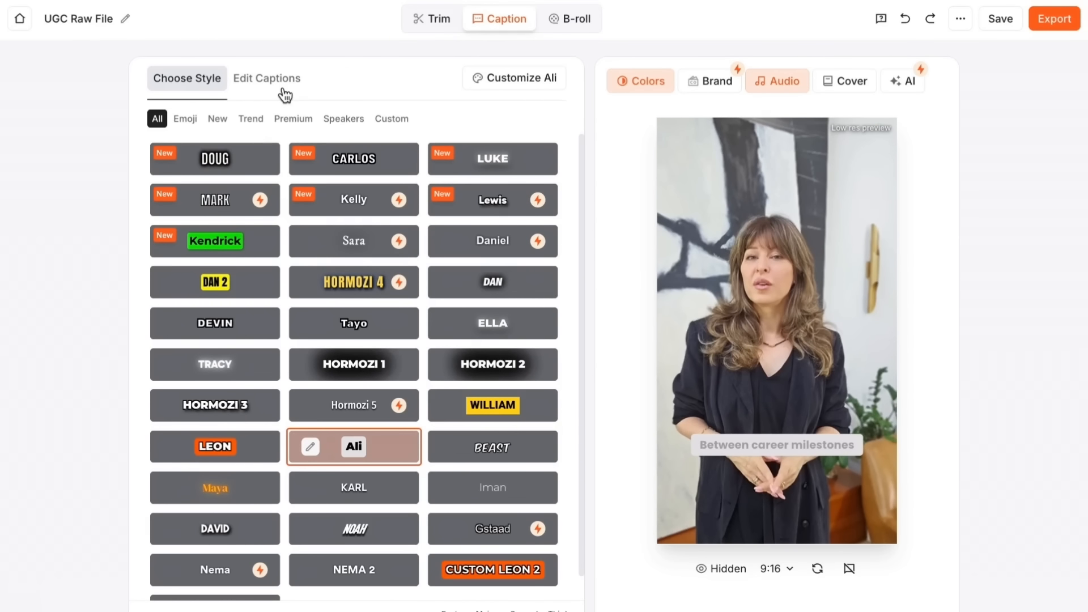
pyautogui.click(310, 447)
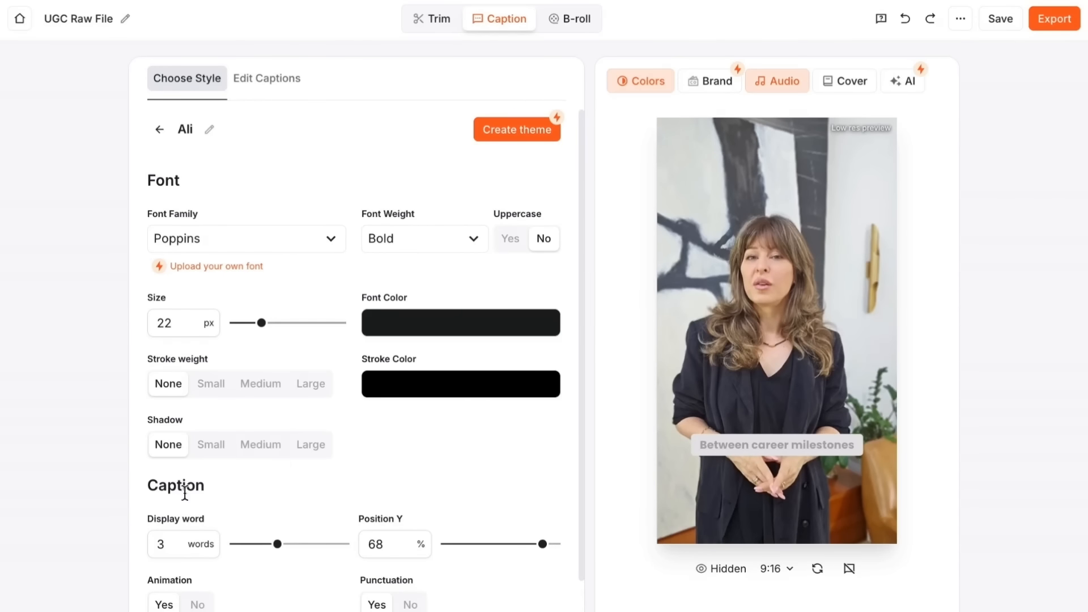
pyautogui.scroll(-3, 340, 328)
pyautogui.scroll(3, 340, 328)
pyautogui.click(159, 129)
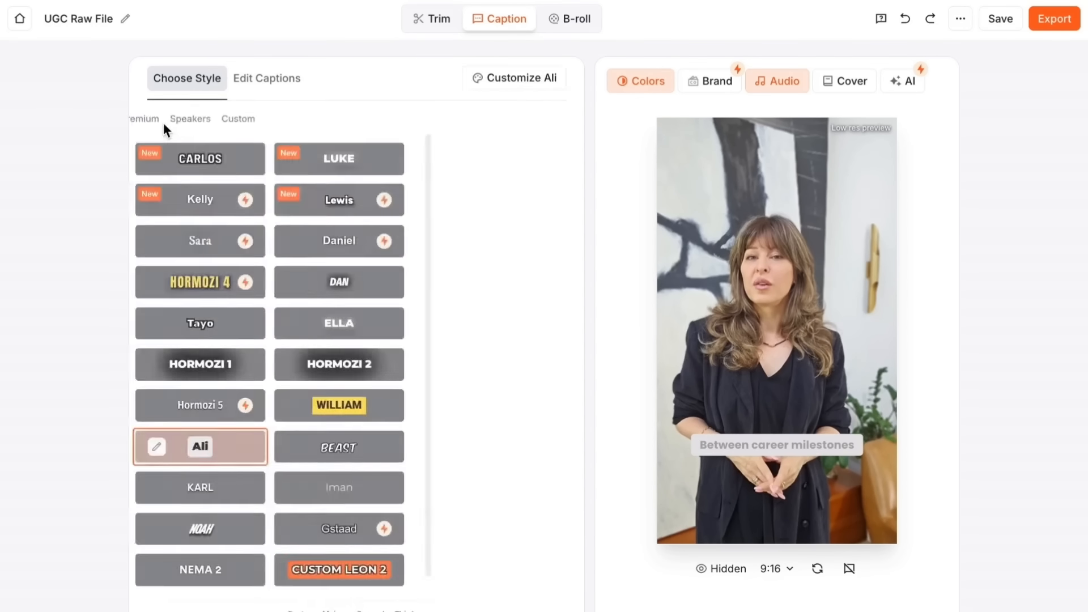
# Browse the caption styles in the Custom, Speakers, Premium and Trend categories, and return to the full list.
pyautogui.scroll(-2, 358, 449)
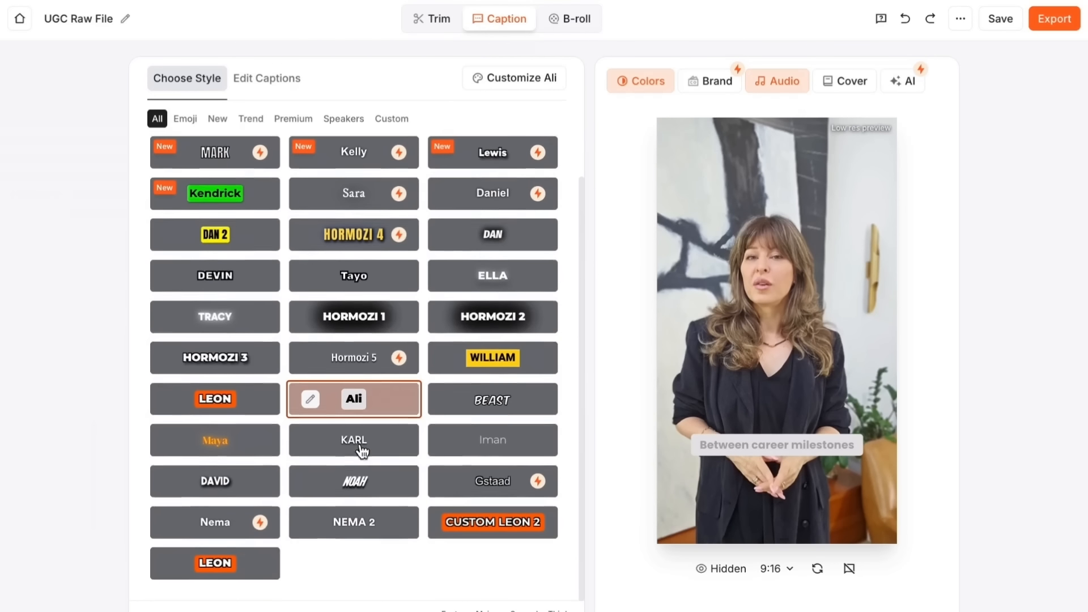
pyautogui.scroll(2, 363, 452)
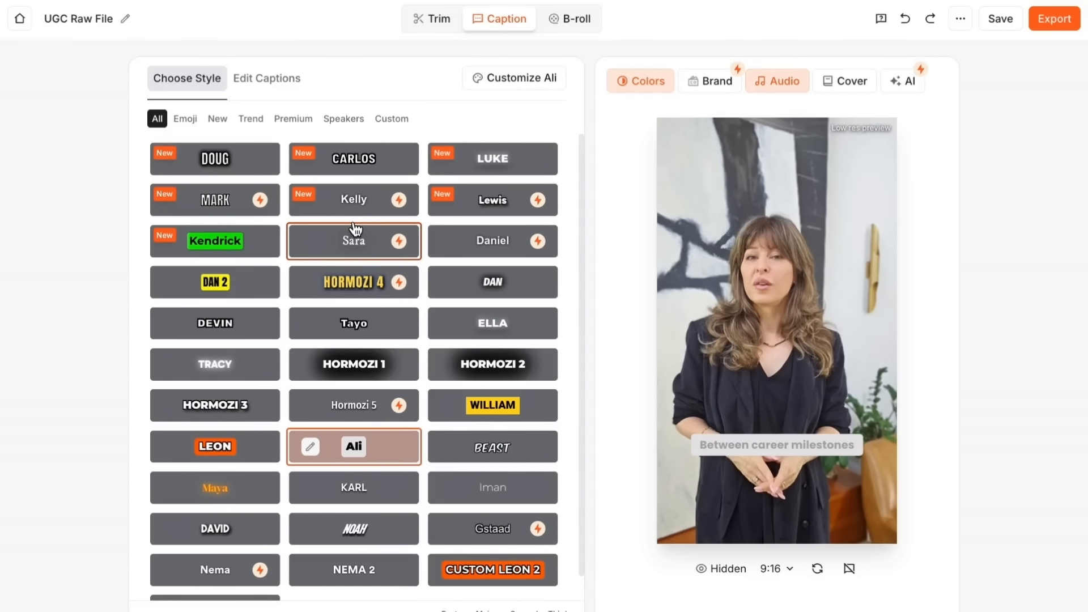
pyautogui.click(392, 119)
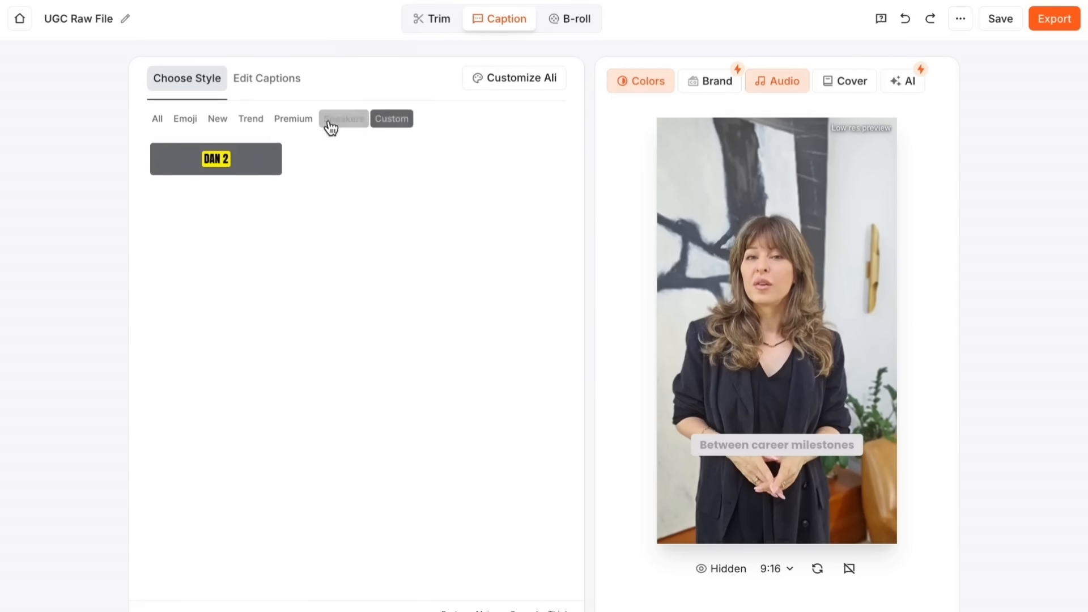
pyautogui.click(336, 121)
pyautogui.click(294, 120)
pyautogui.click(245, 126)
pyautogui.click(157, 119)
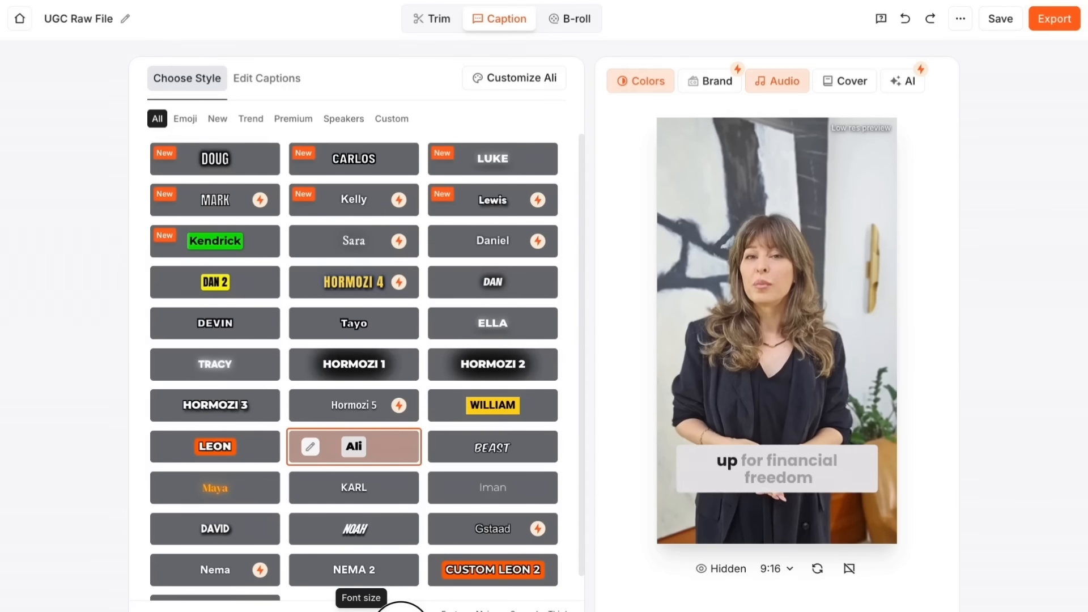
# Enlarge the caption font and adjust the captions' vertical position, keeping them over the lower half of the video.
pyautogui.scroll(3, 258, 607)
pyautogui.scroll(-4, 258, 607)
pyautogui.scroll(8, 258, 607)
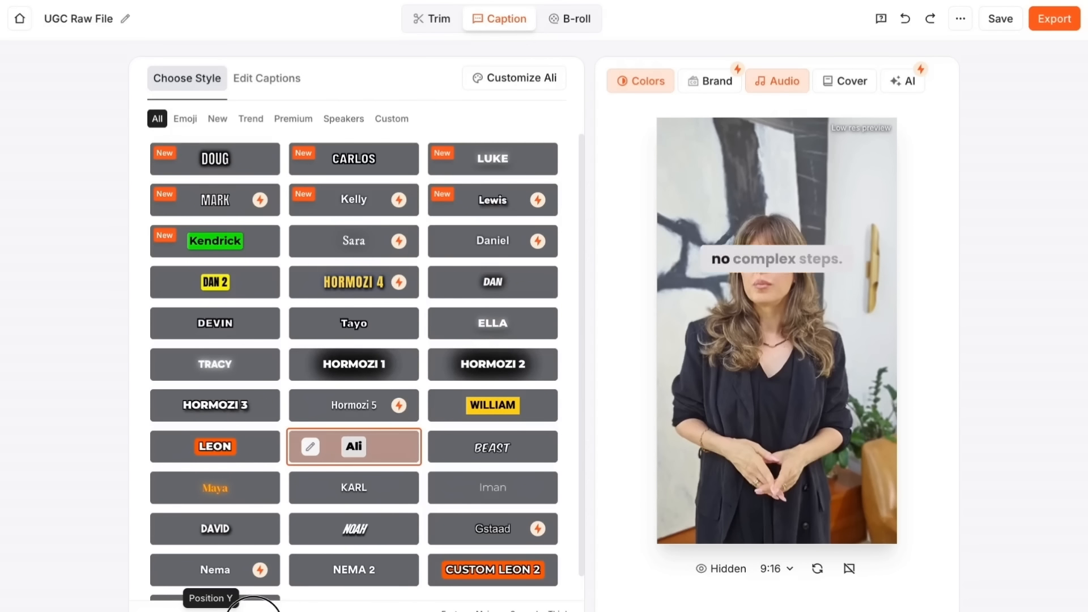
pyautogui.scroll(-4, 258, 606)
pyautogui.scroll(1, 257, 606)
pyautogui.scroll(-3, 265, 608)
pyautogui.scroll(1, 265, 608)
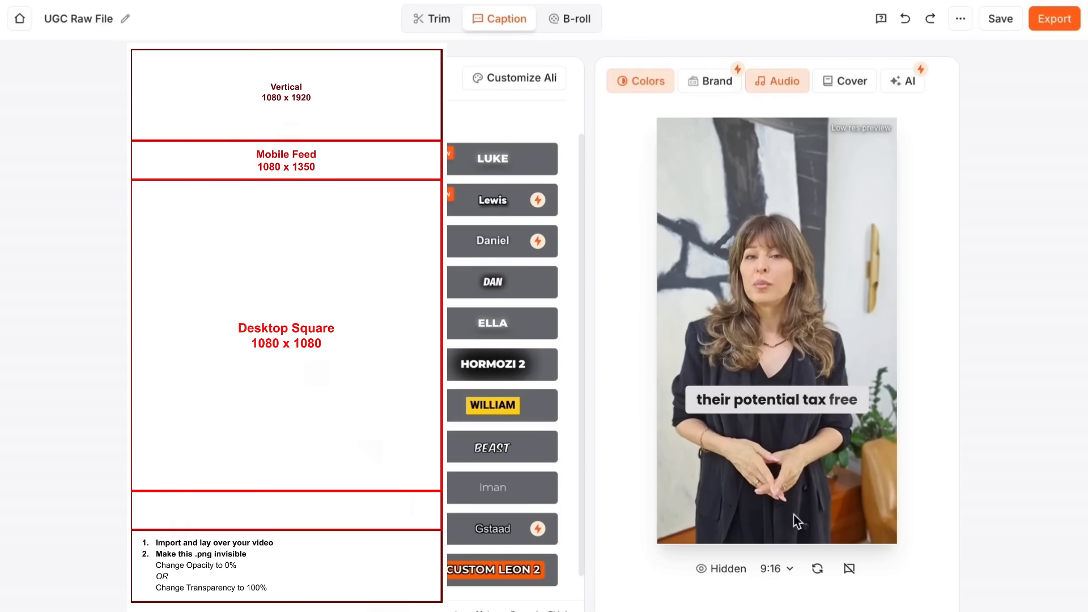
# Try the video in 1:1 and 4:5 ratios to check the caption placement, and restore the 9:16 ratio.
pyautogui.click(777, 568)
pyautogui.click(763, 523)
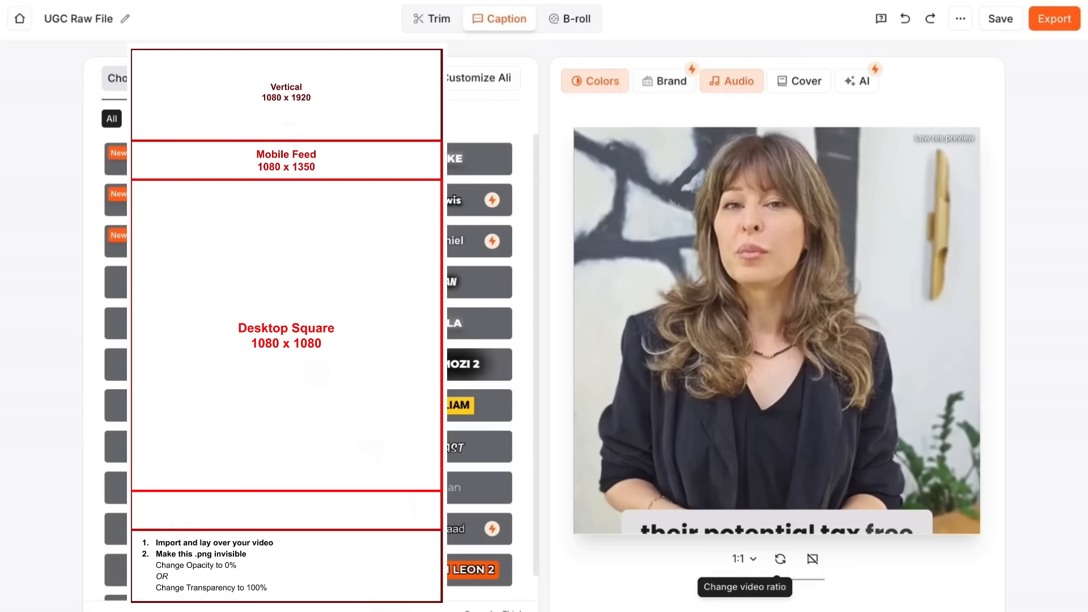
pyautogui.click(742, 559)
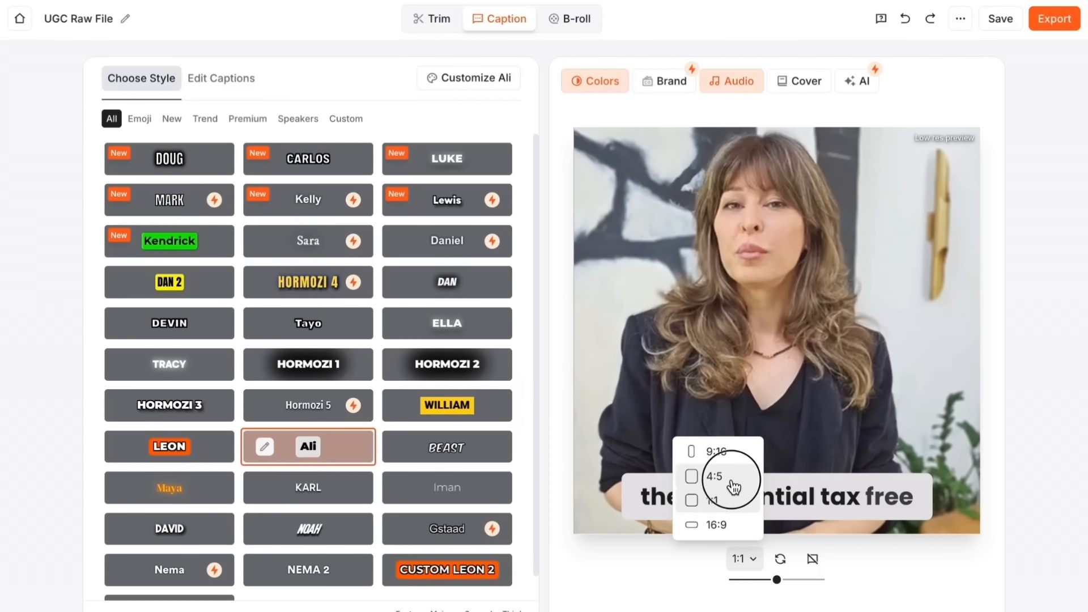
pyautogui.click(737, 501)
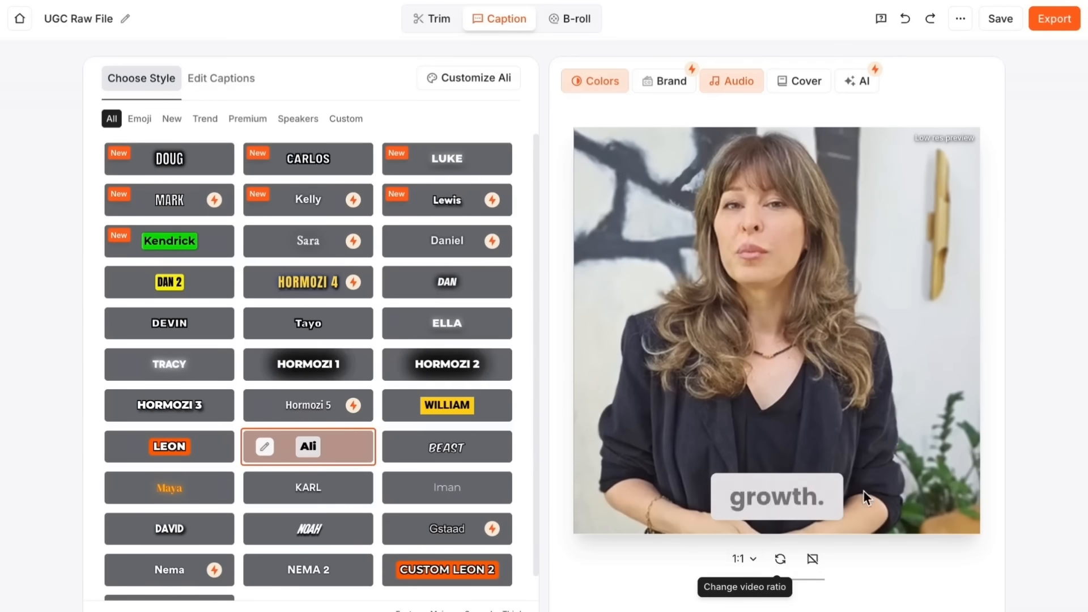
pyautogui.click(741, 560)
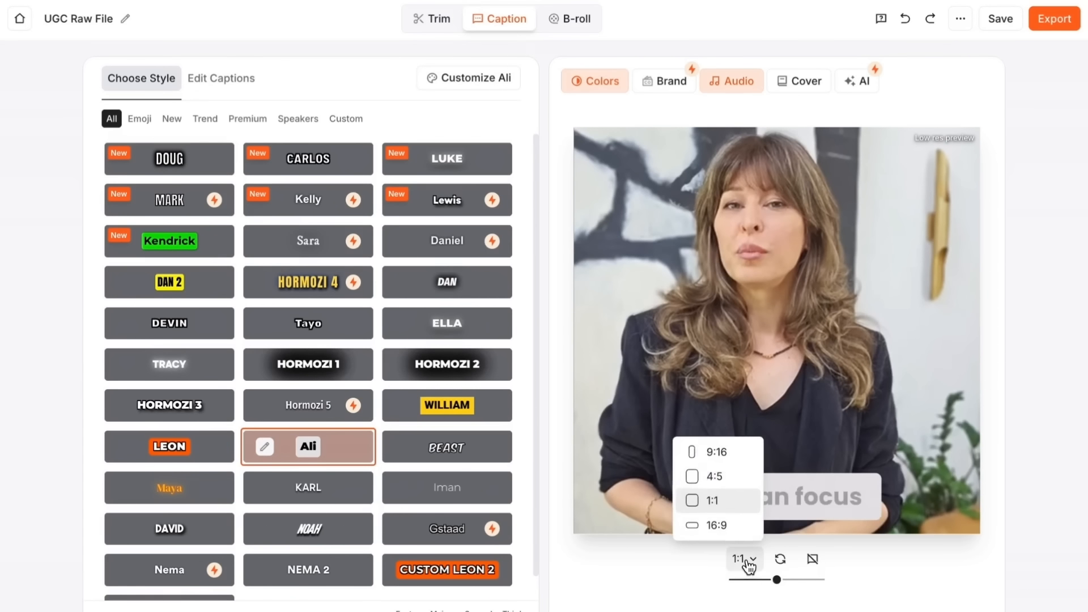
pyautogui.click(740, 485)
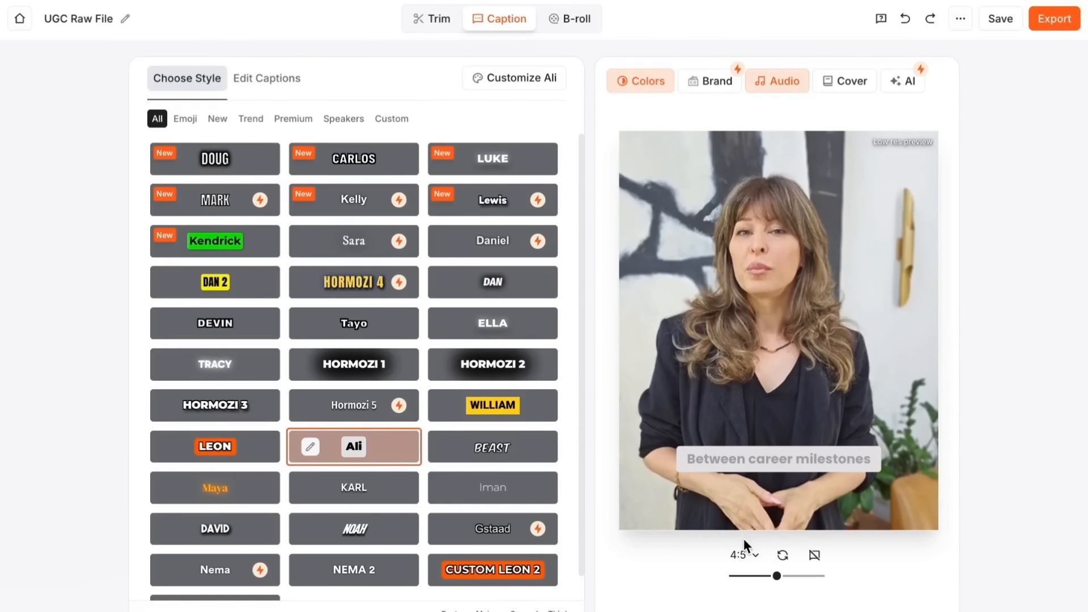
pyautogui.click(743, 554)
pyautogui.click(732, 448)
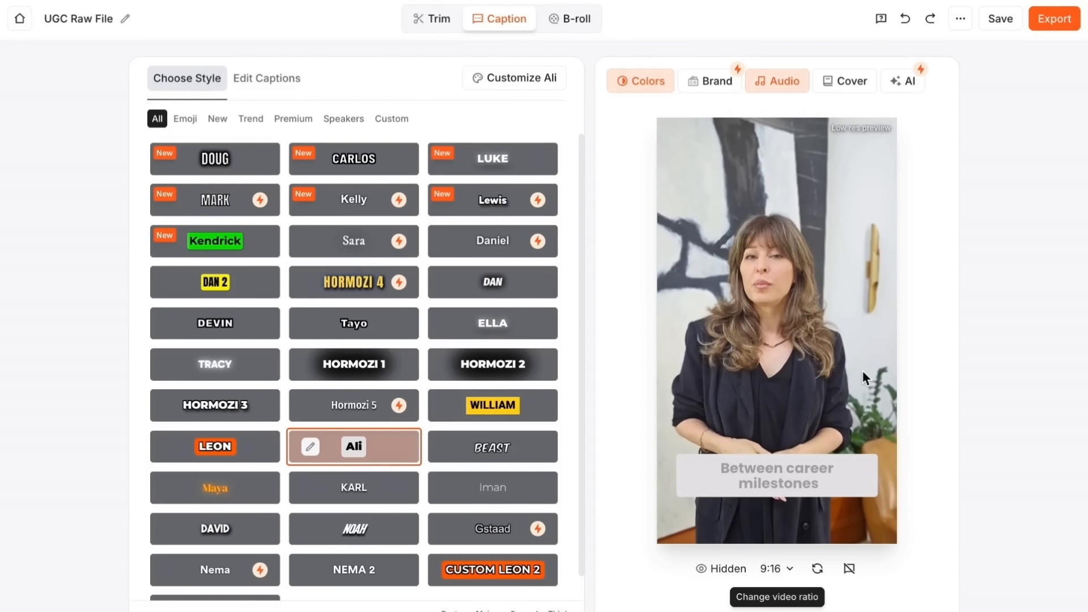
# Check the two-line caption in the 1:1 ratio again and return the video to 9:16.
pyautogui.click(777, 569)
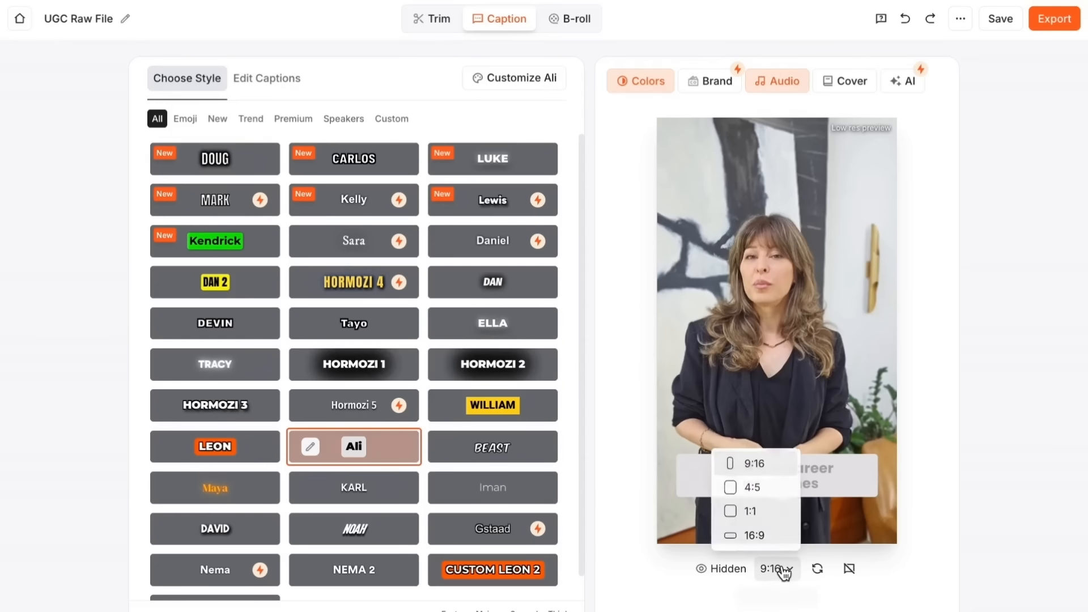
pyautogui.click(758, 513)
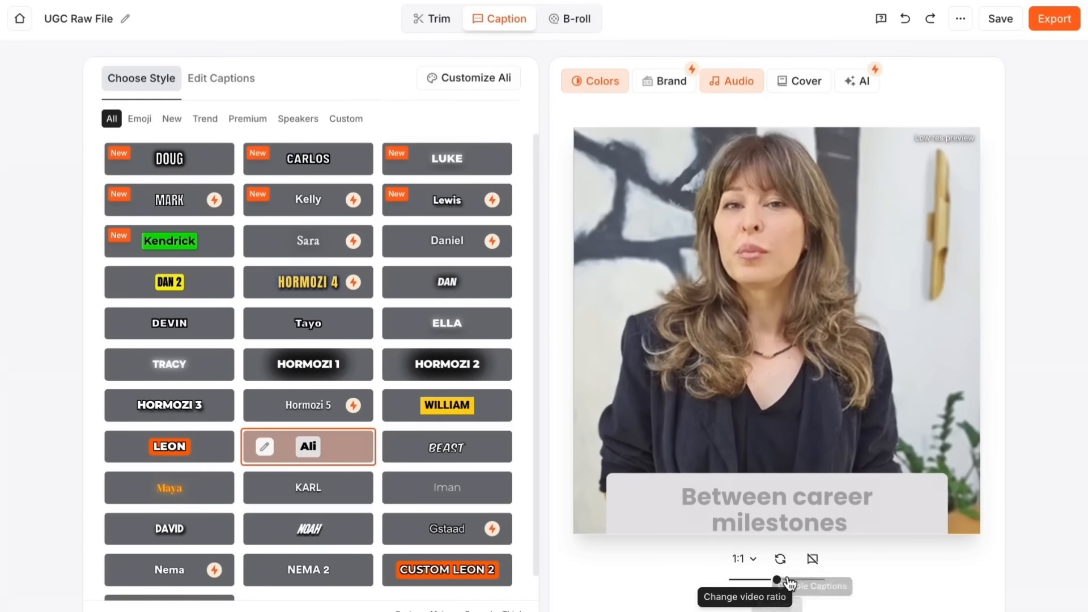
pyautogui.click(742, 559)
pyautogui.click(716, 453)
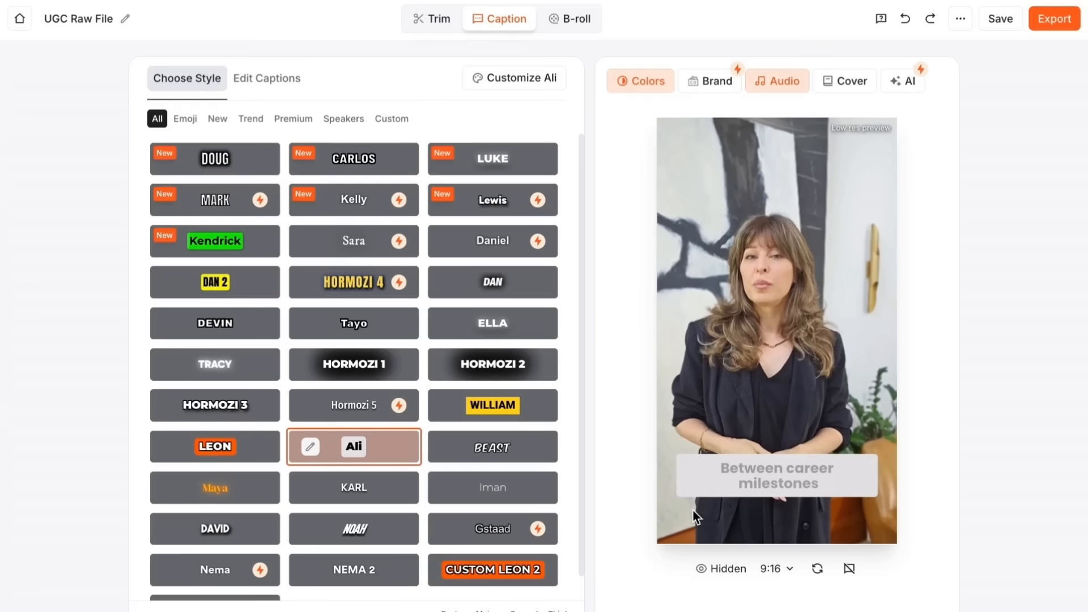
# Generate Magic B-rolls for the video at 35% from the Premium Videos source.
pyautogui.click(592, 21)
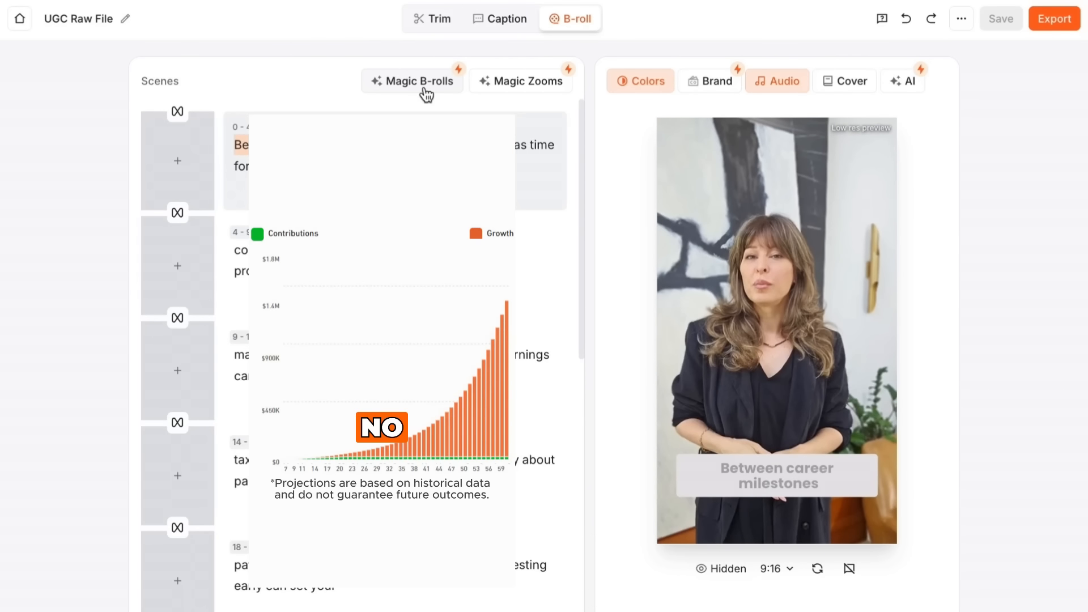
pyautogui.click(426, 91)
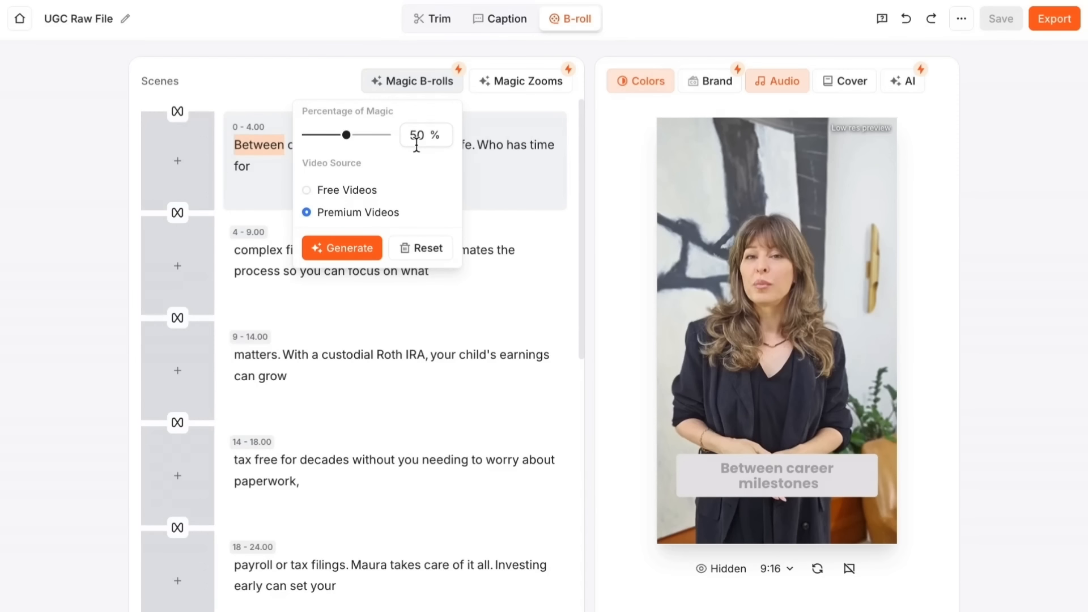
pyautogui.doubleClick(417, 136)
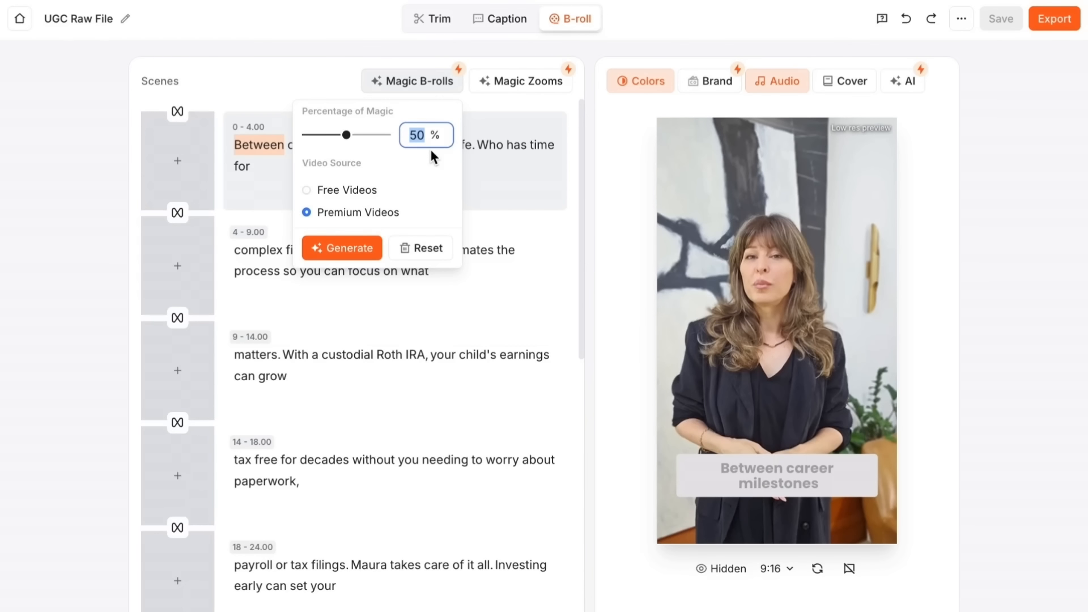
pyautogui.write('35')
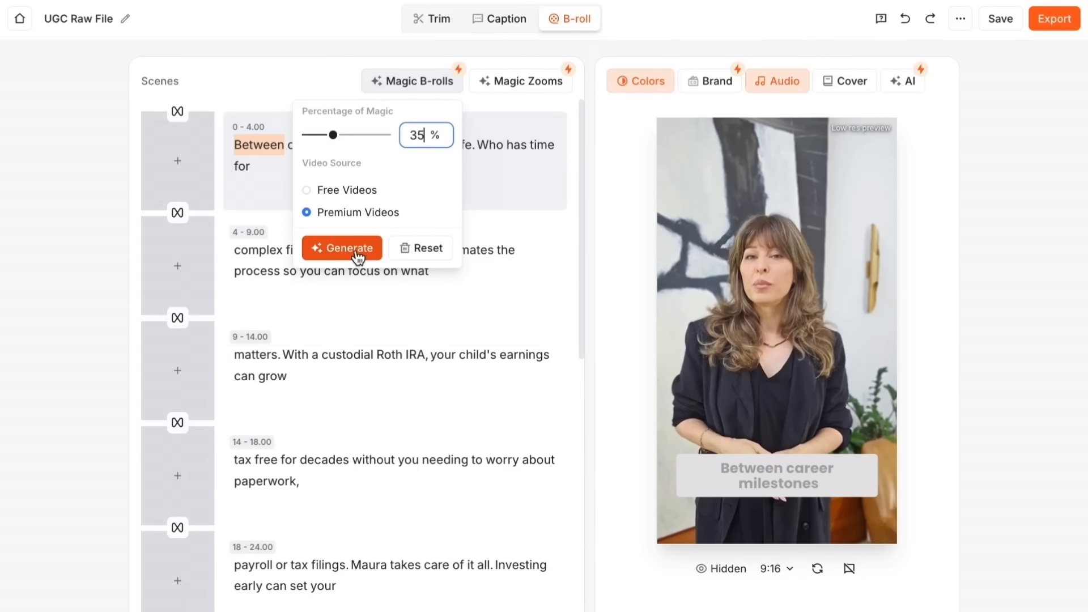
pyautogui.click(350, 249)
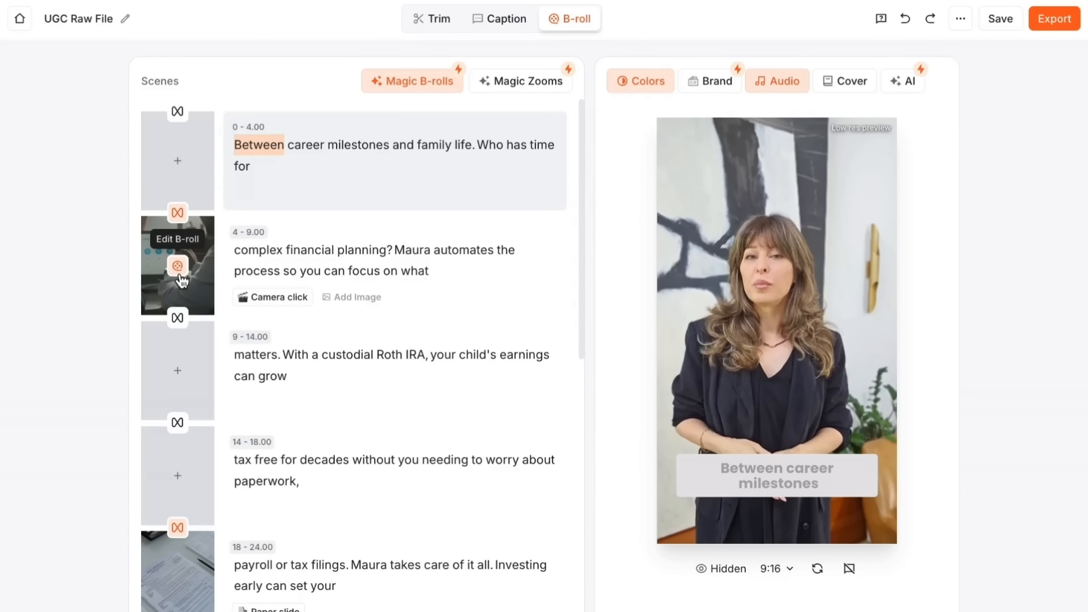
# Review the generated B-roll scenes and set the starting frame of the 4 - 9.00 scene's clip to 4 s.
pyautogui.moveTo(187, 492)
pyautogui.scroll(-9, 182, 544)
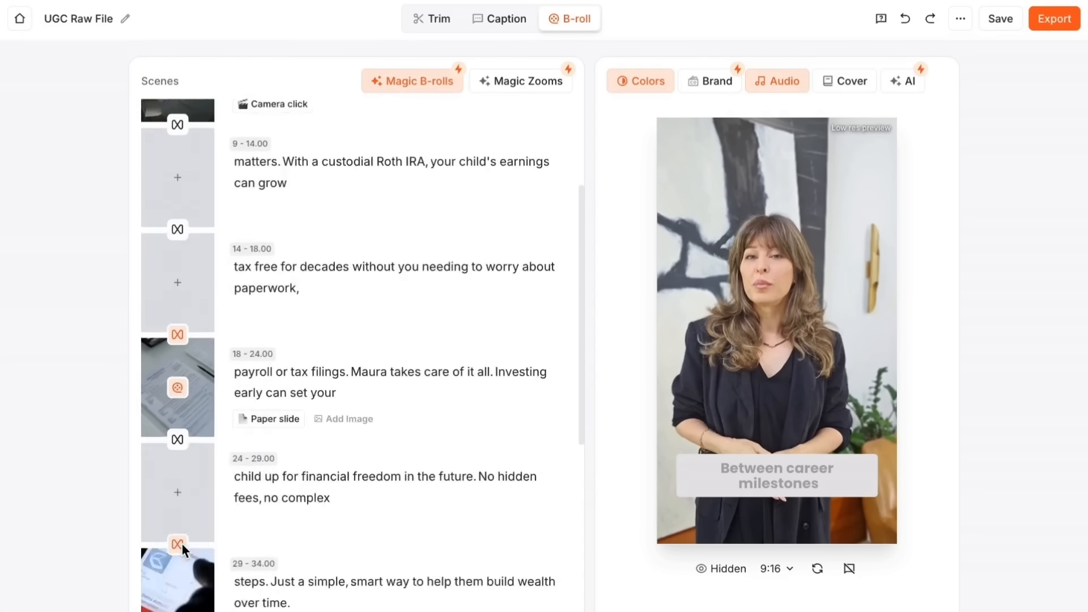
pyautogui.scroll(-2, 182, 543)
pyautogui.scroll(12, 181, 543)
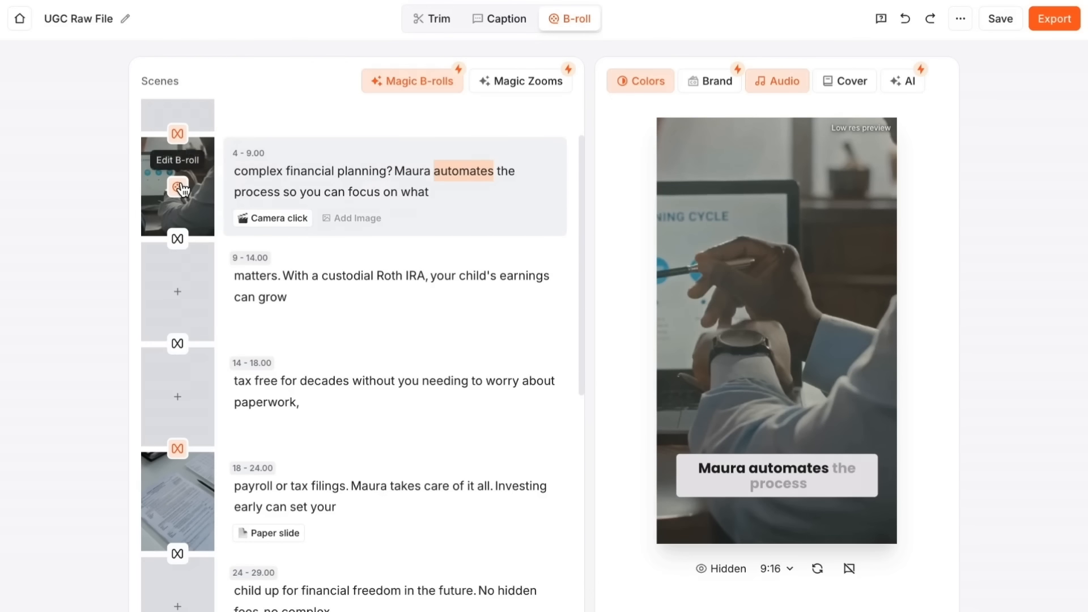
pyautogui.click(178, 187)
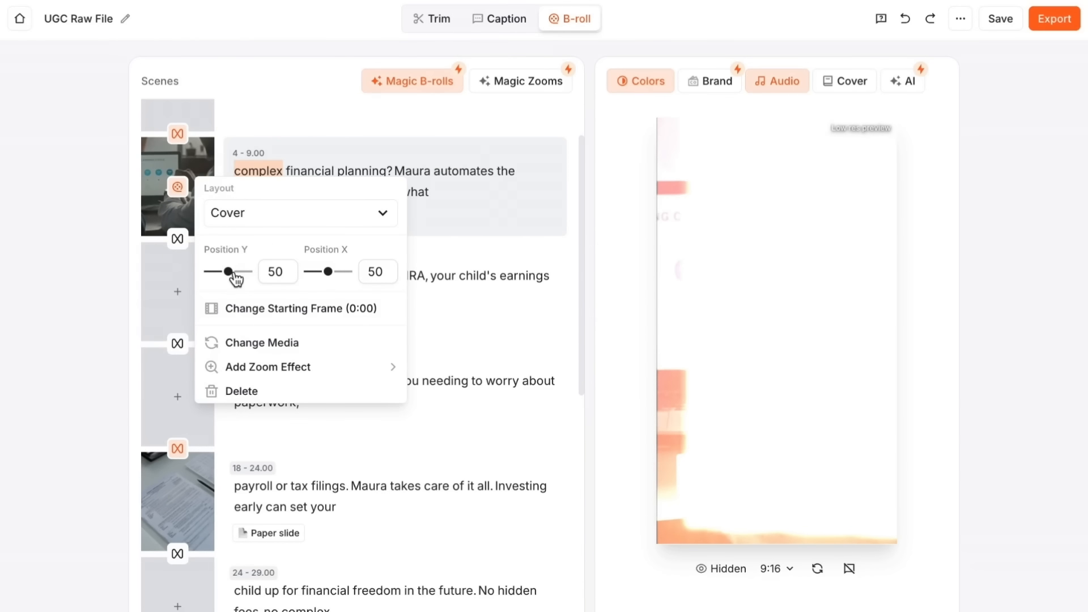
pyautogui.click(243, 311)
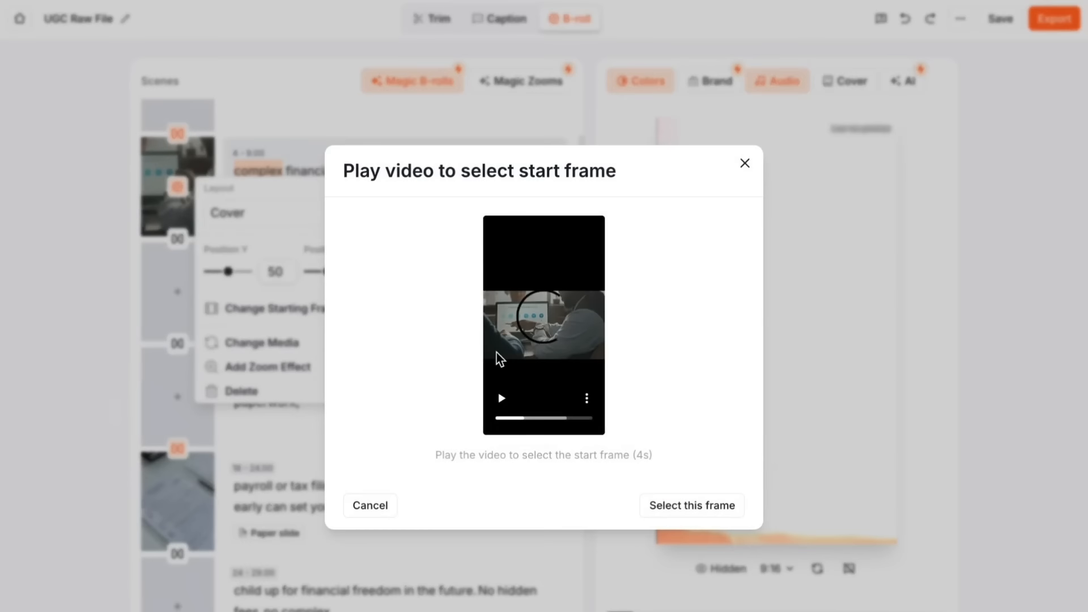
pyautogui.click(676, 507)
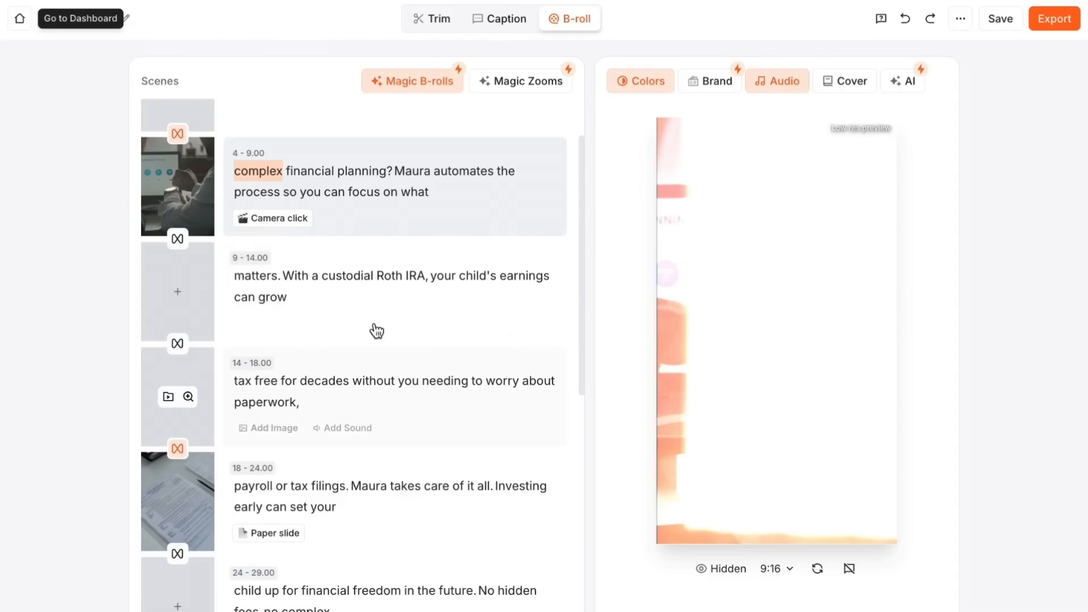
# Add a zoom effect to the 4 - 9.00 scene's B-roll clip and set the scene's sound effect to Whoosh Fire.
pyautogui.click(178, 186)
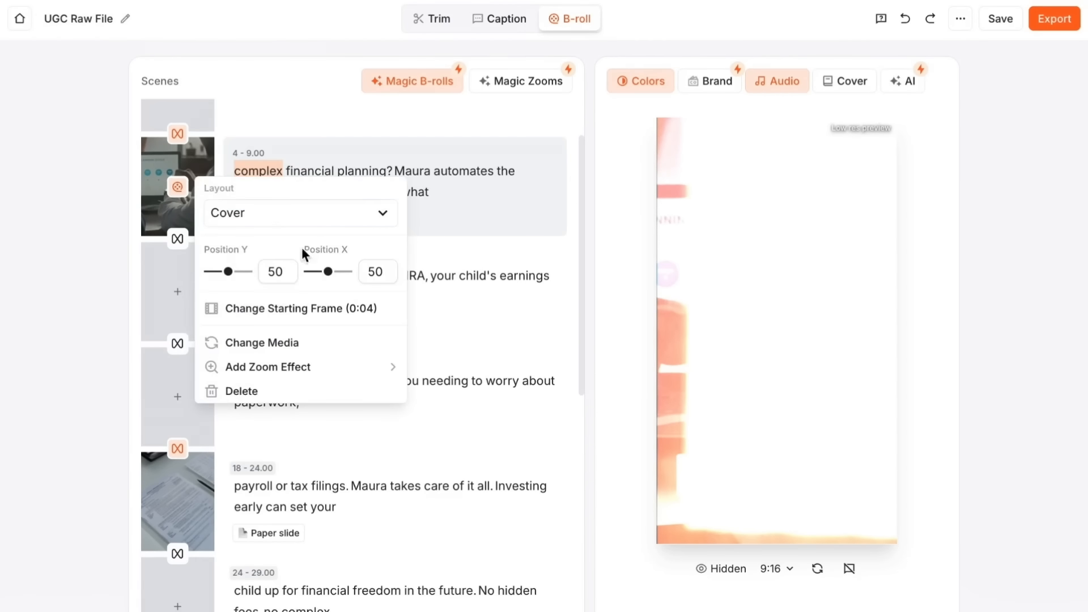
pyautogui.moveTo(353, 368)
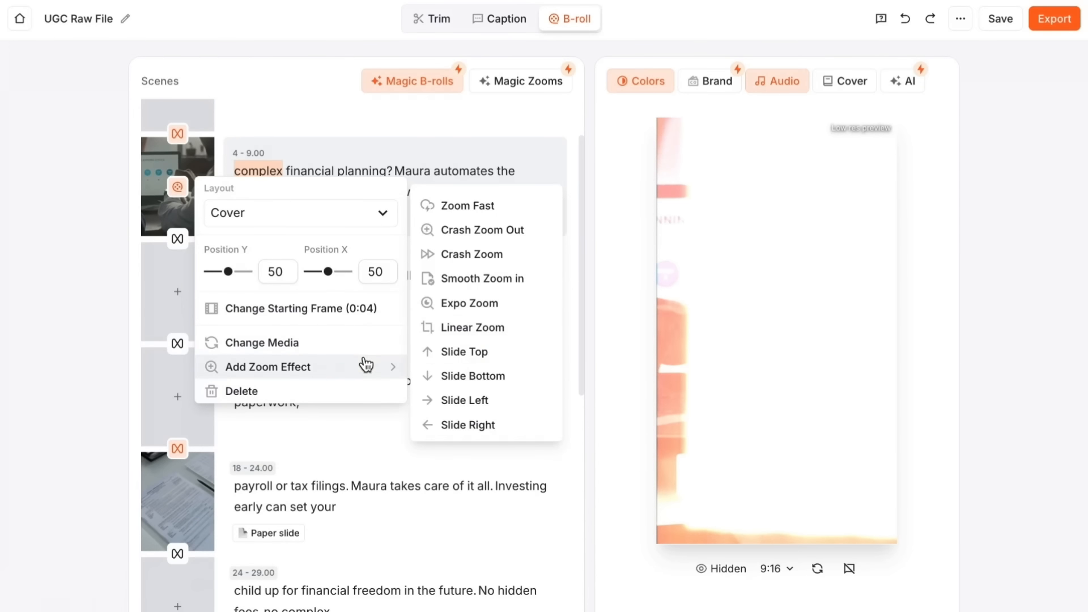
pyautogui.click(278, 239)
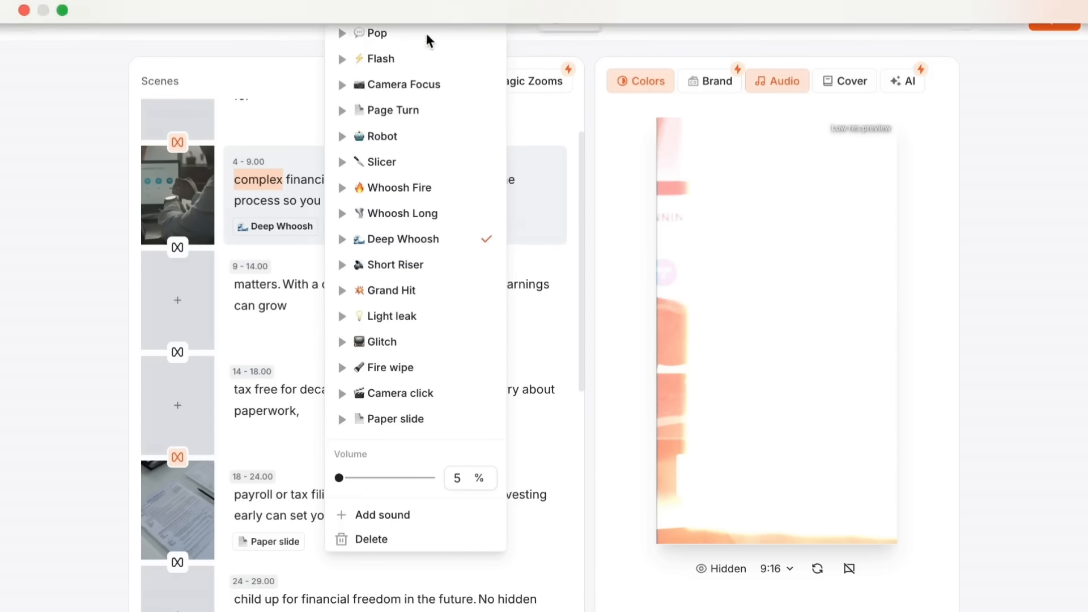
pyautogui.click(433, 199)
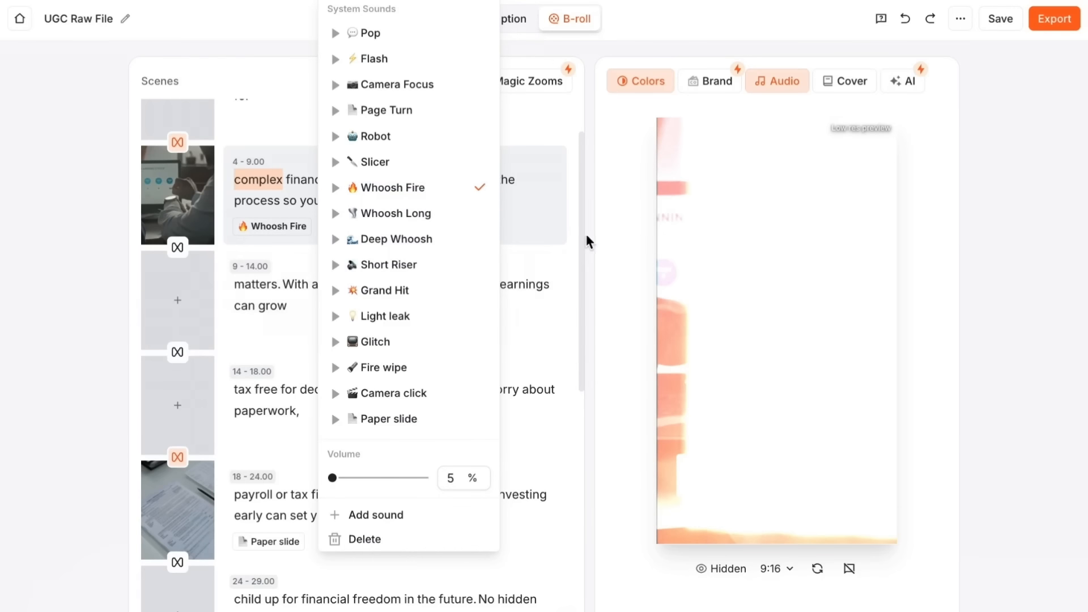
pyautogui.click(179, 248)
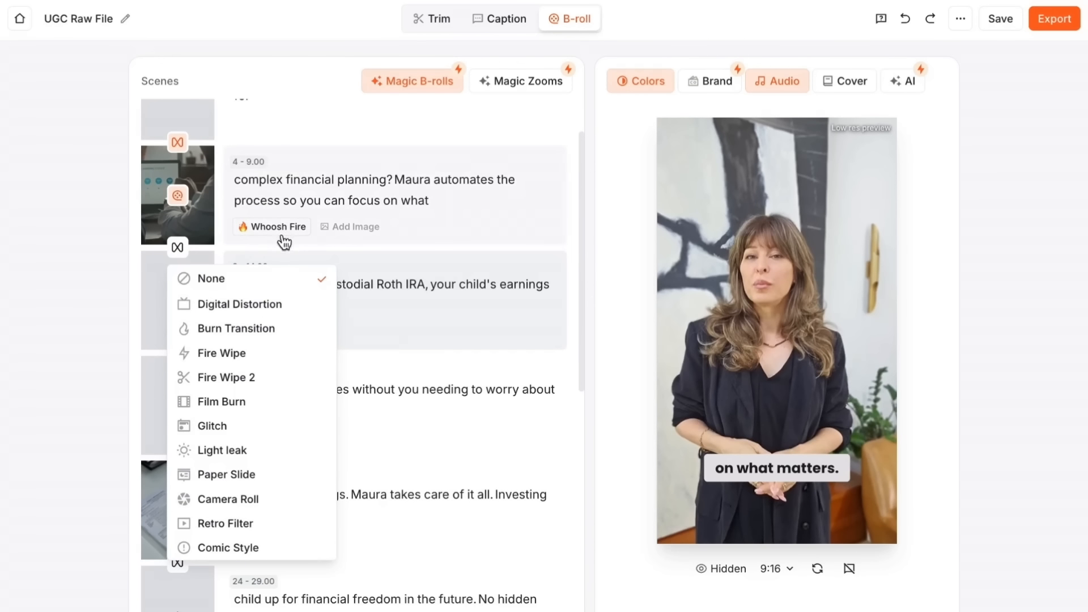
# Replace the 4 - 9.00 scene's B-roll clip with the video of a man in a white shirt facing trading charts.
pyautogui.click(177, 196)
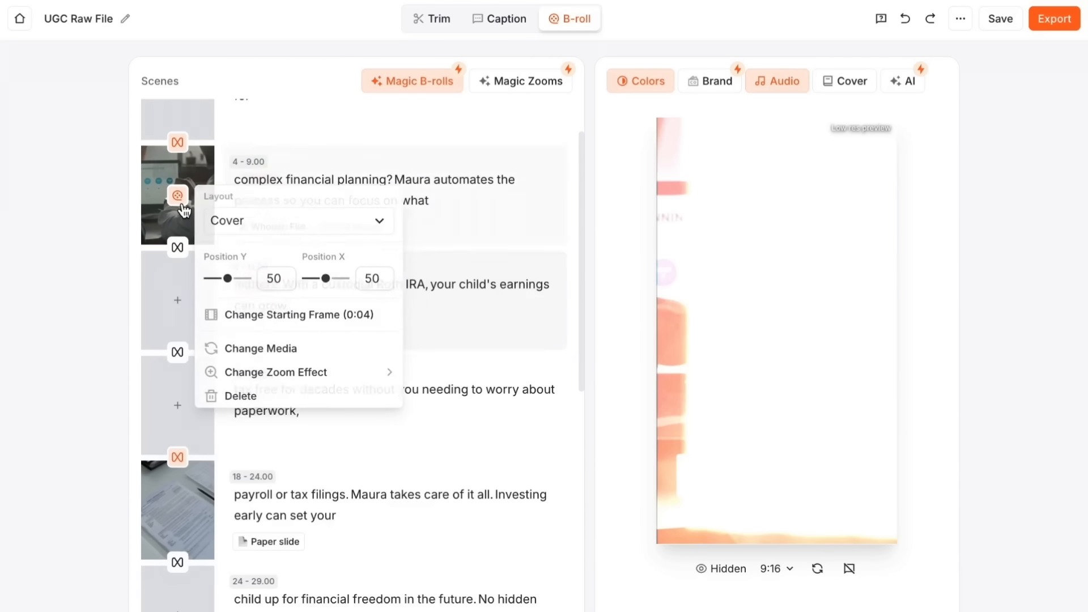
pyautogui.click(310, 356)
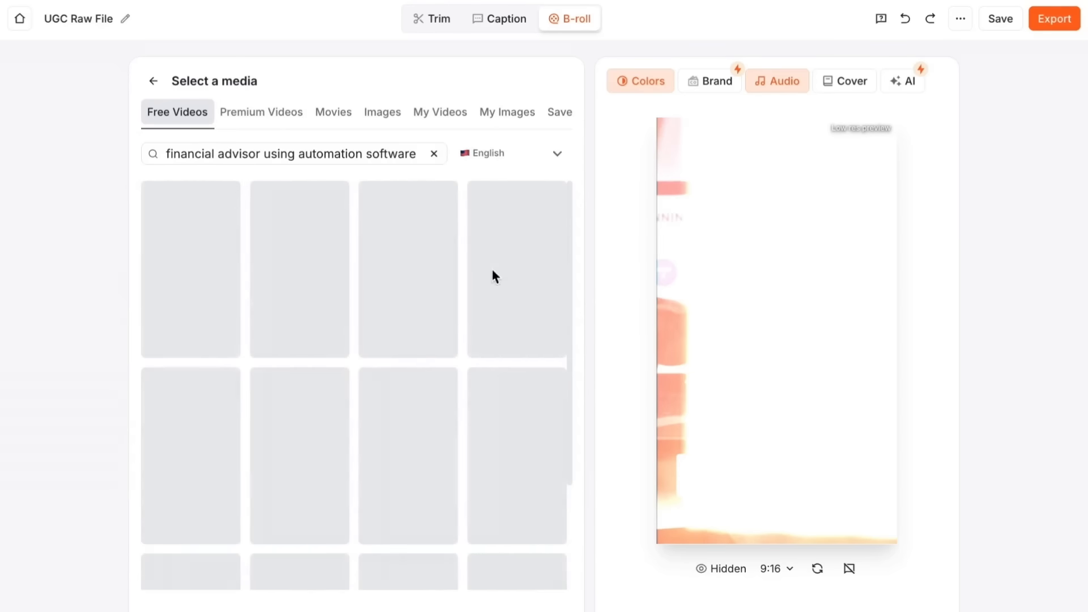
pyautogui.click(343, 257)
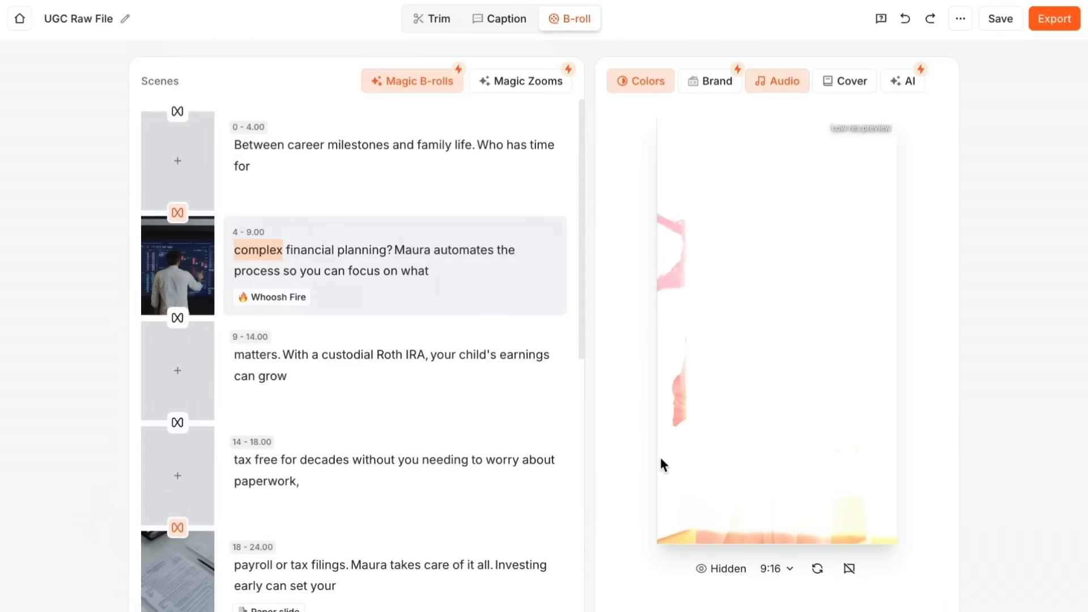
pyautogui.click(178, 265)
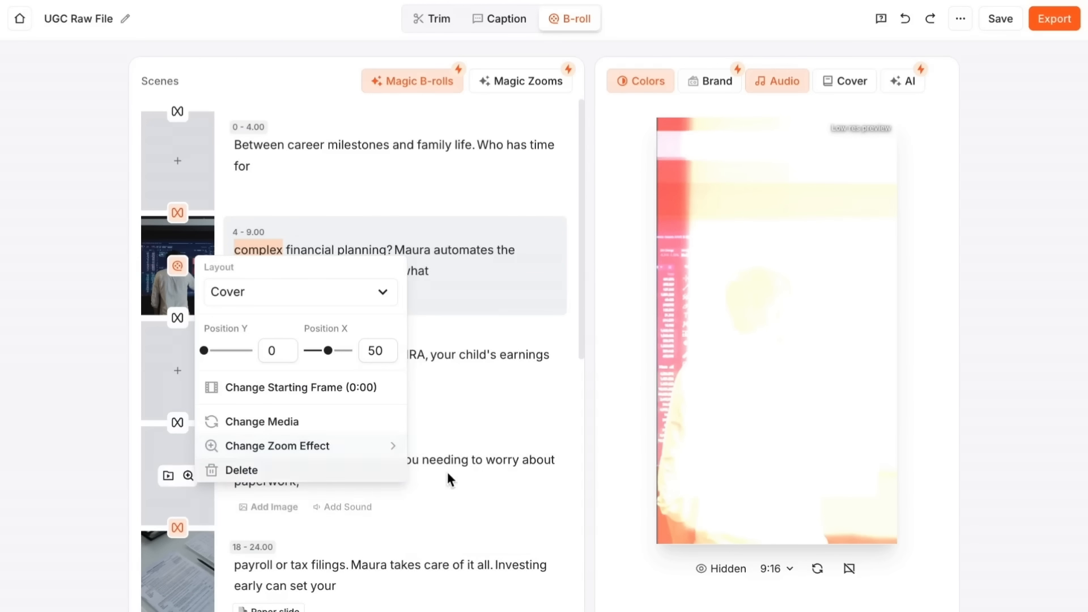
pyautogui.click(111, 434)
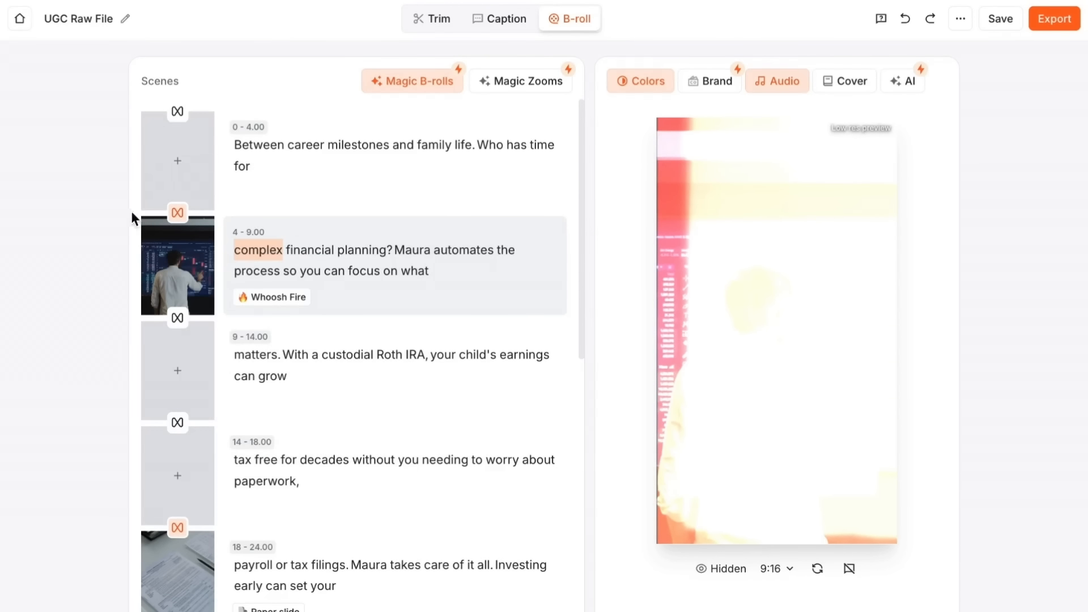
# Play the video from the first scene to review the B-roll clips with their transitions.
pyautogui.click(270, 148)
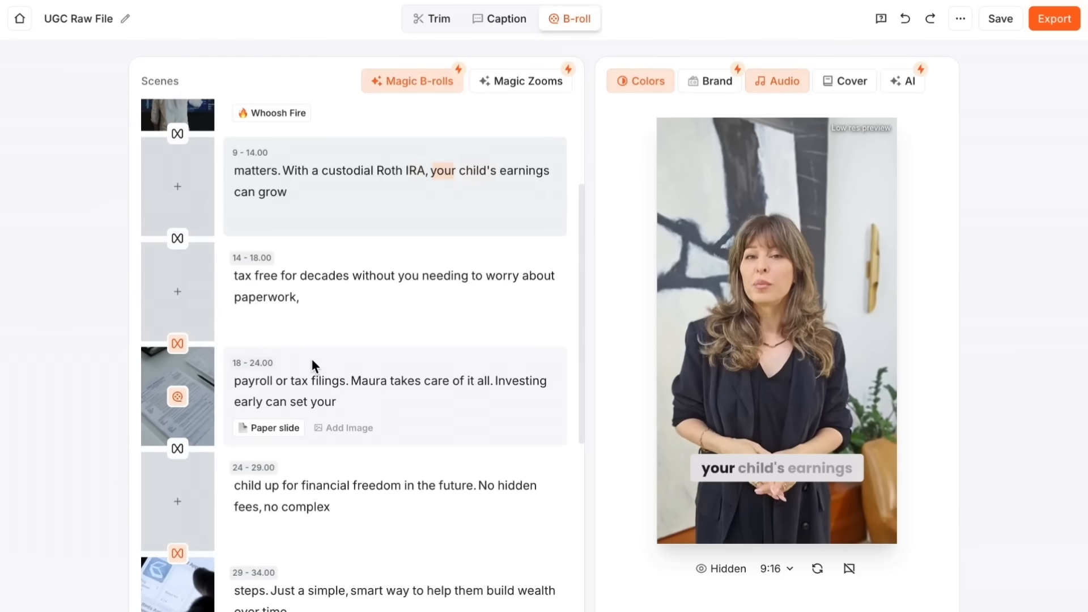
pyautogui.scroll(5, 311, 363)
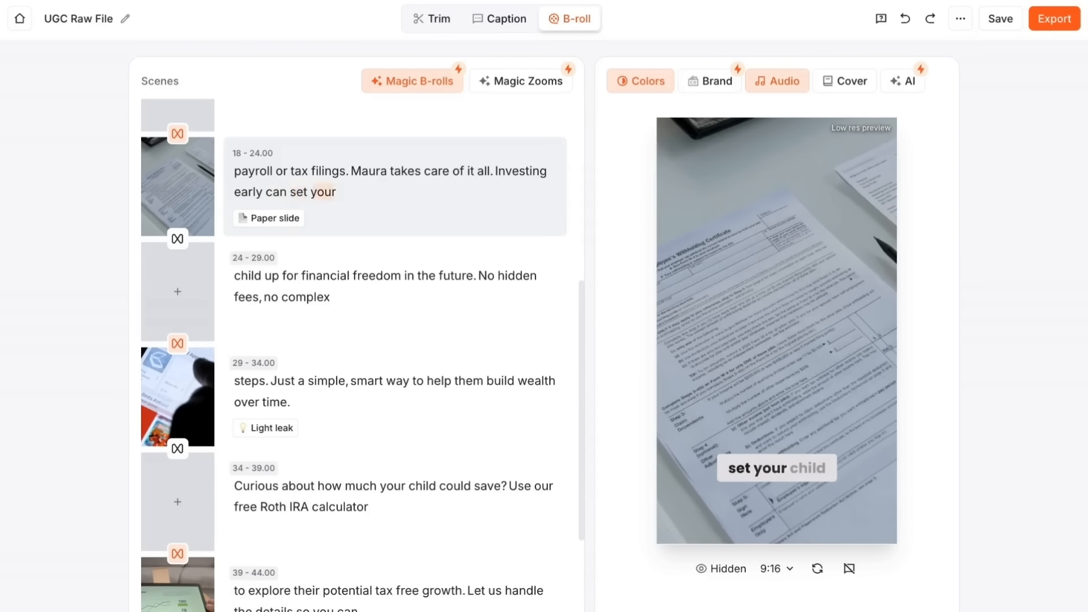
pyautogui.scroll(15, 396, 474)
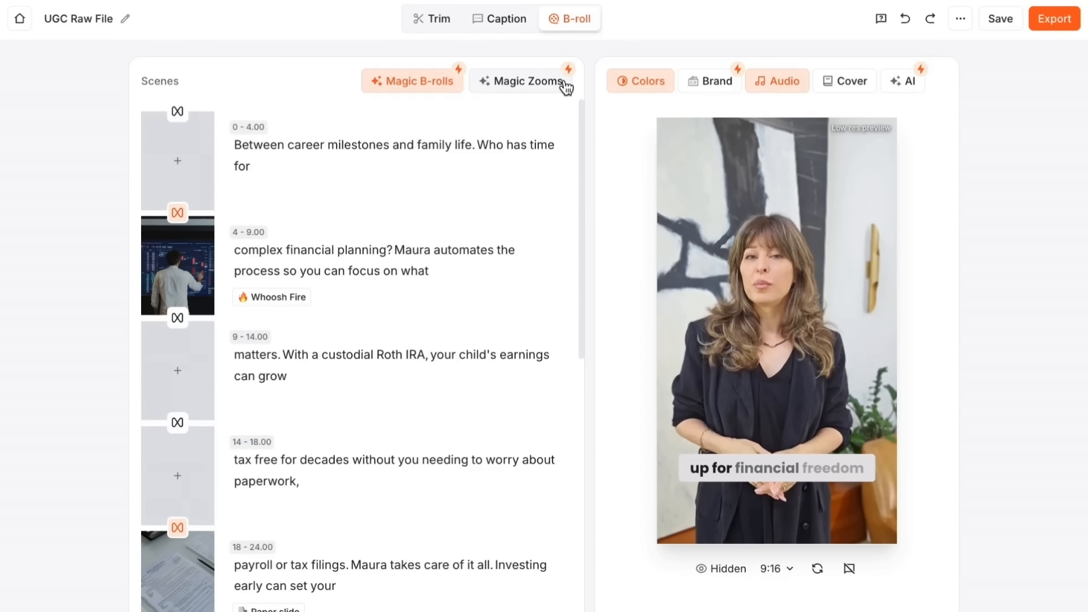
# Apply Magic Zooms to the video and check the zoom effect options of the 0 - 4.00 scene.
pyautogui.click(540, 88)
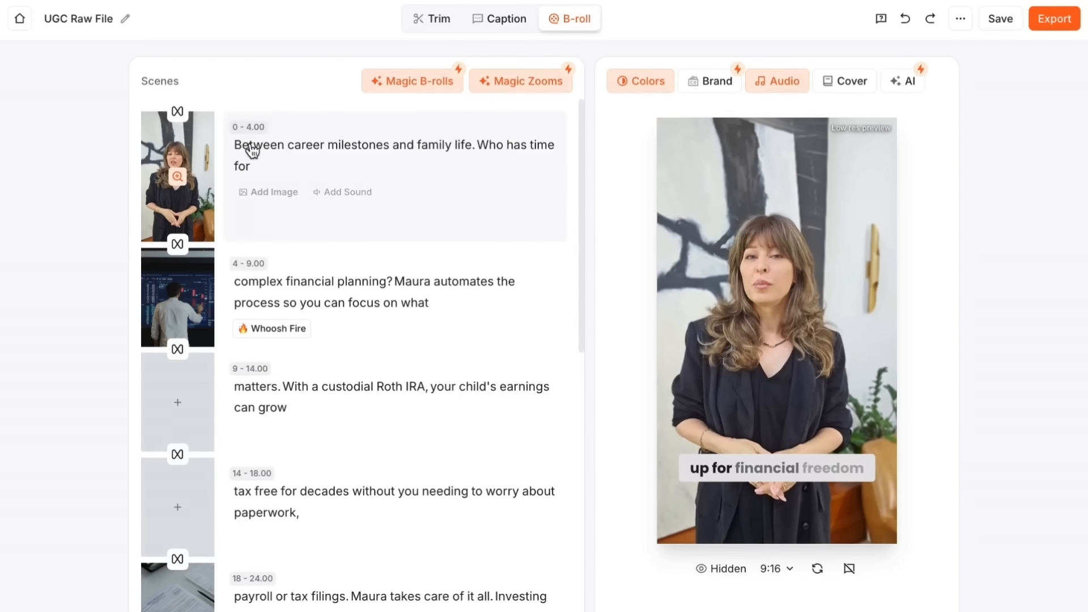
pyautogui.click(178, 179)
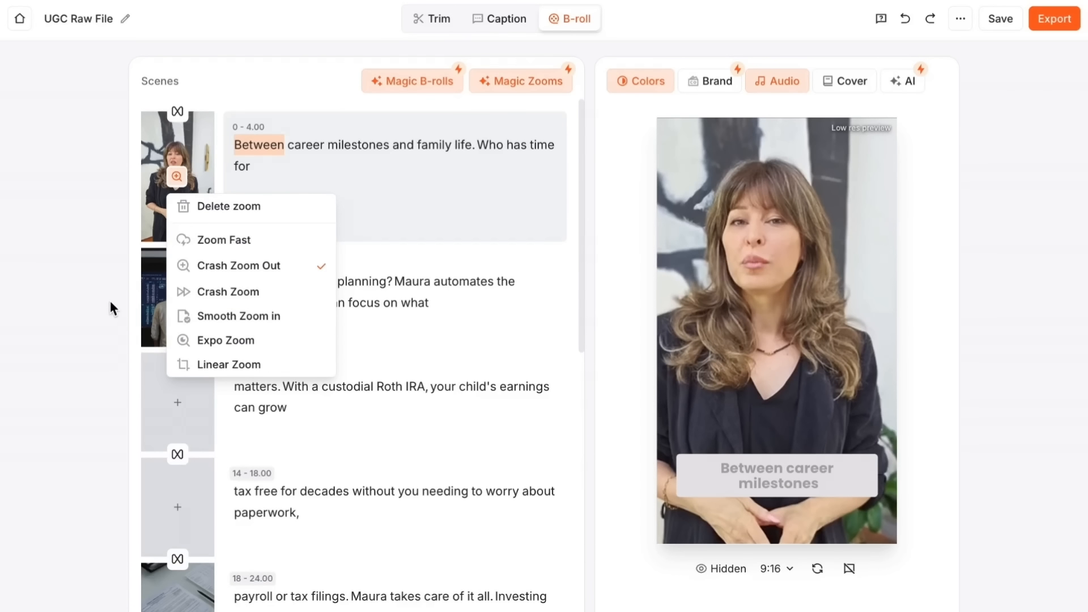
pyautogui.click(85, 247)
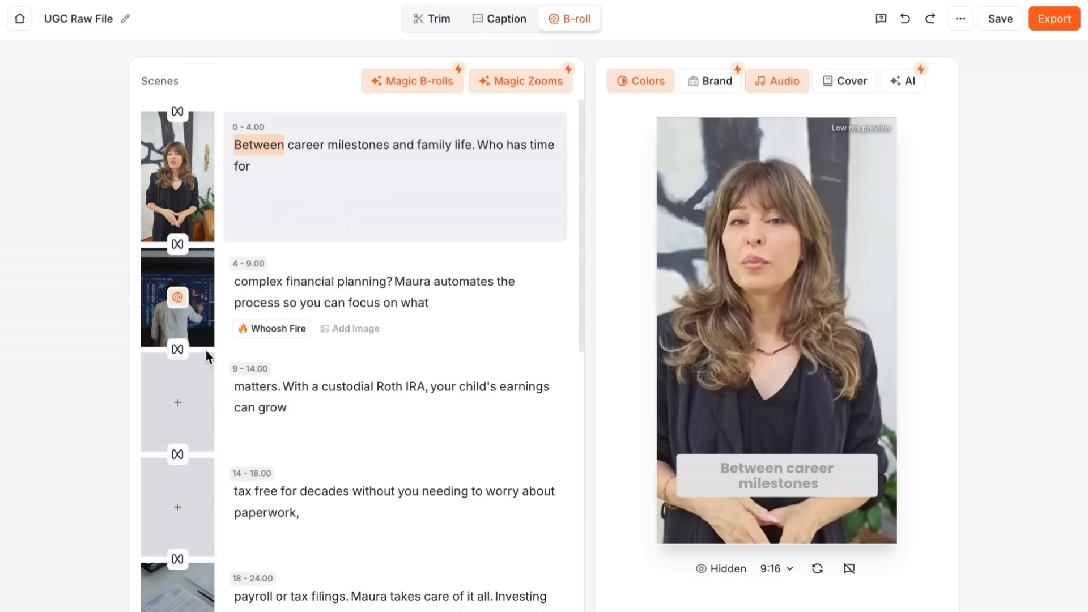
# Add a zoom effect to the 9 - 14.00 scene and change the 0 - 4.00 scene's zoom to Smooth Zoom in.
pyautogui.click(190, 404)
pyautogui.click(250, 480)
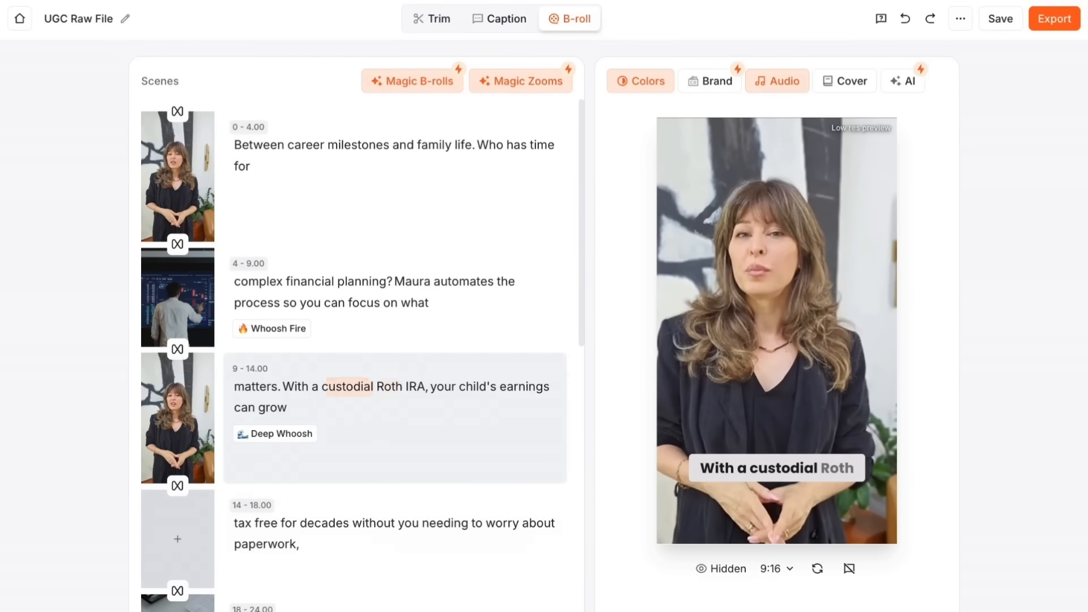
pyautogui.click(258, 145)
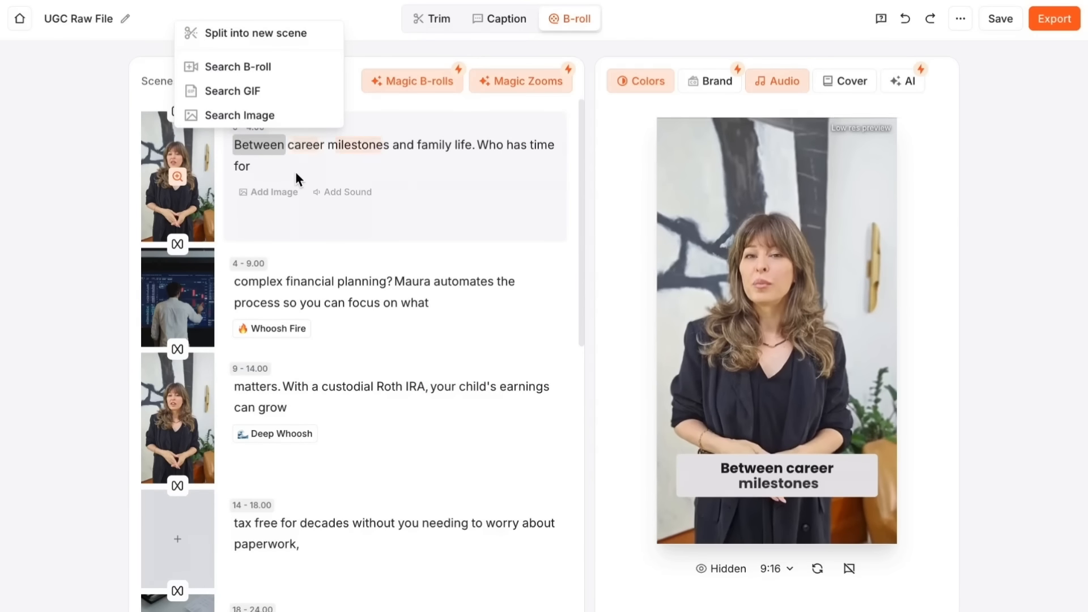
pyautogui.click(178, 176)
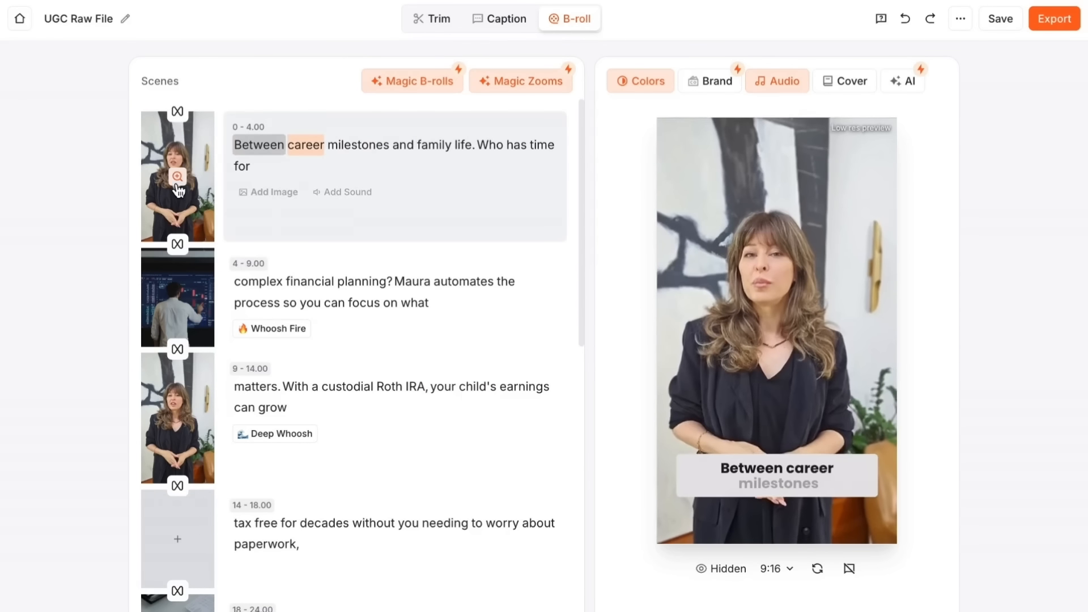
pyautogui.click(177, 177)
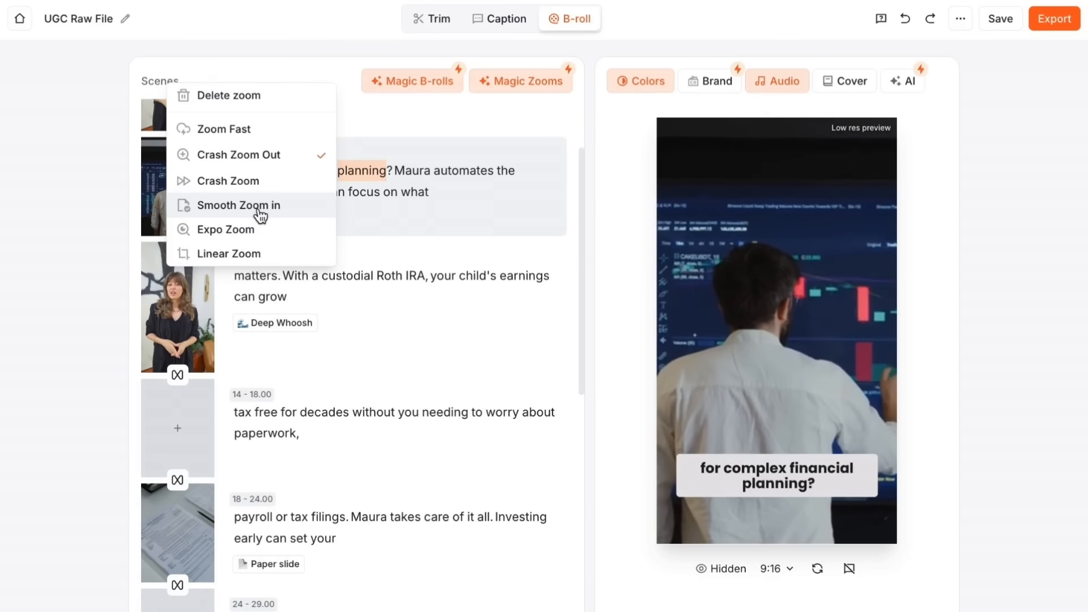
pyautogui.click(260, 209)
# Play the video again from the opening scene to check the zooms and sound effects across the scenes.
pyautogui.click(244, 145)
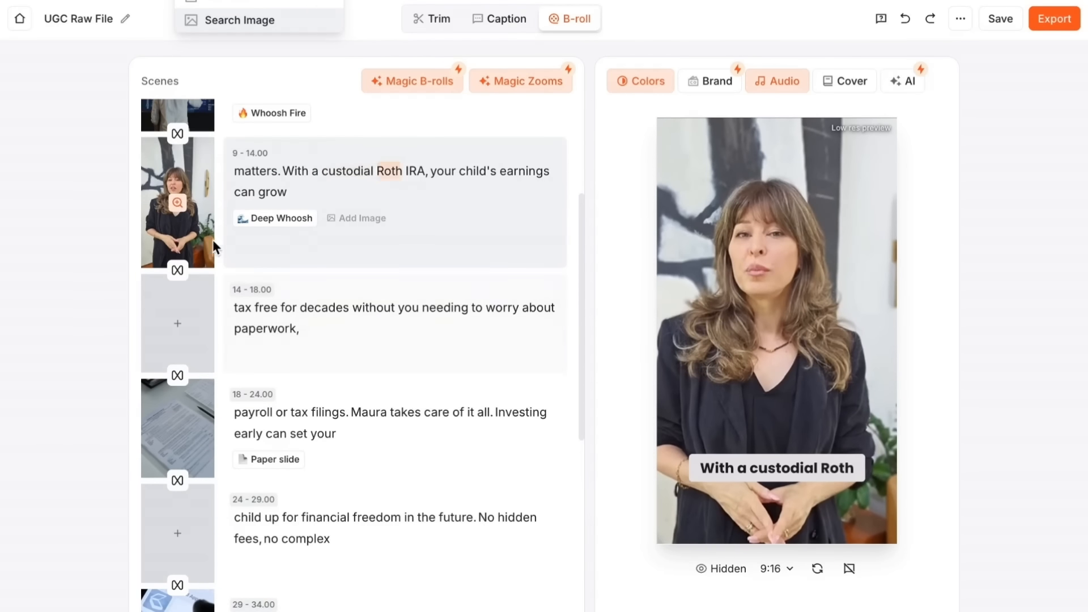
pyautogui.scroll(1, 332, 232)
pyautogui.scroll(3, 331, 233)
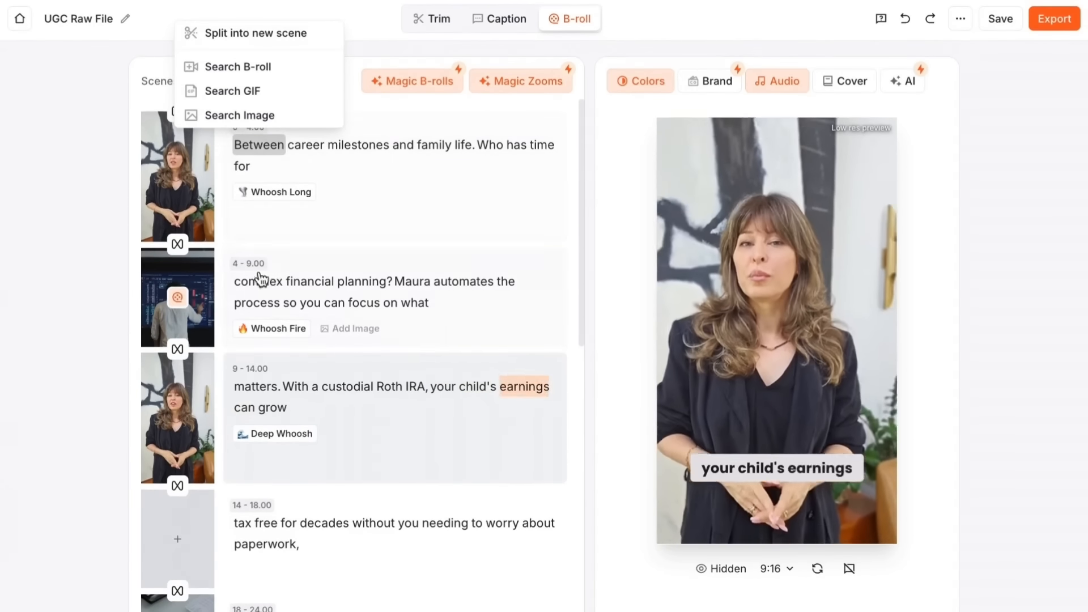
pyautogui.scroll(6, 369, 397)
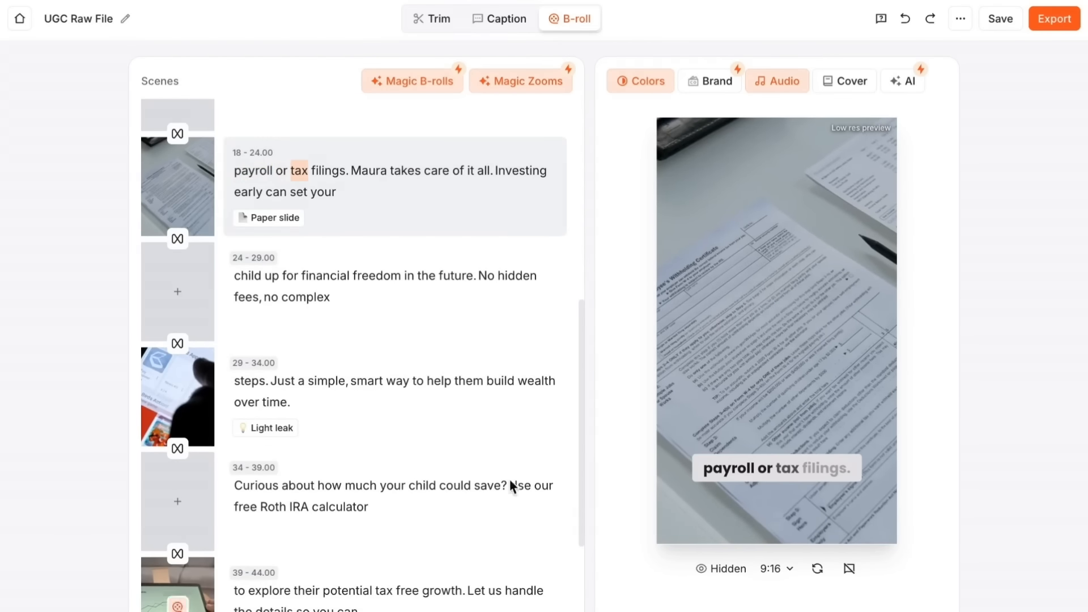
pyautogui.scroll(8, 432, 385)
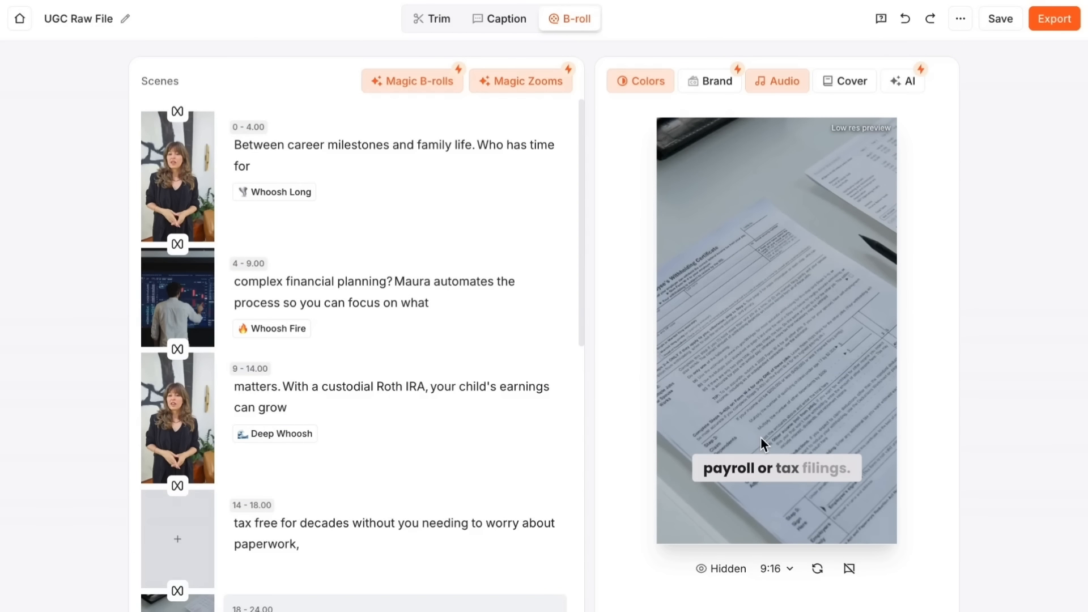
pyautogui.moveTo(162, 509)
# Copy the video's subtitles and paste them into a new message in ChatGPT.
pyautogui.click(959, 23)
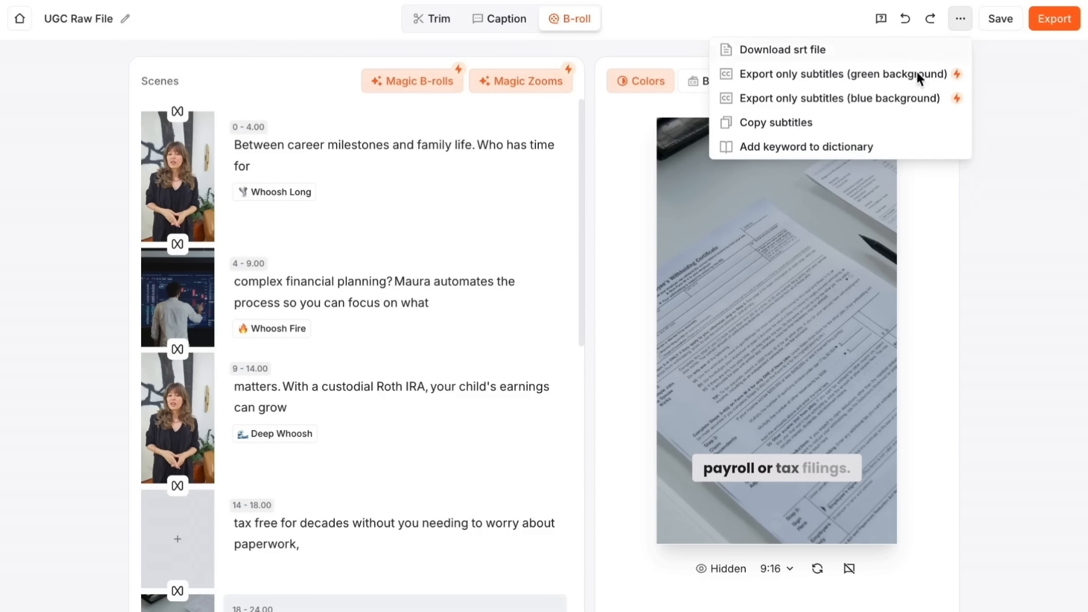
pyautogui.click(790, 123)
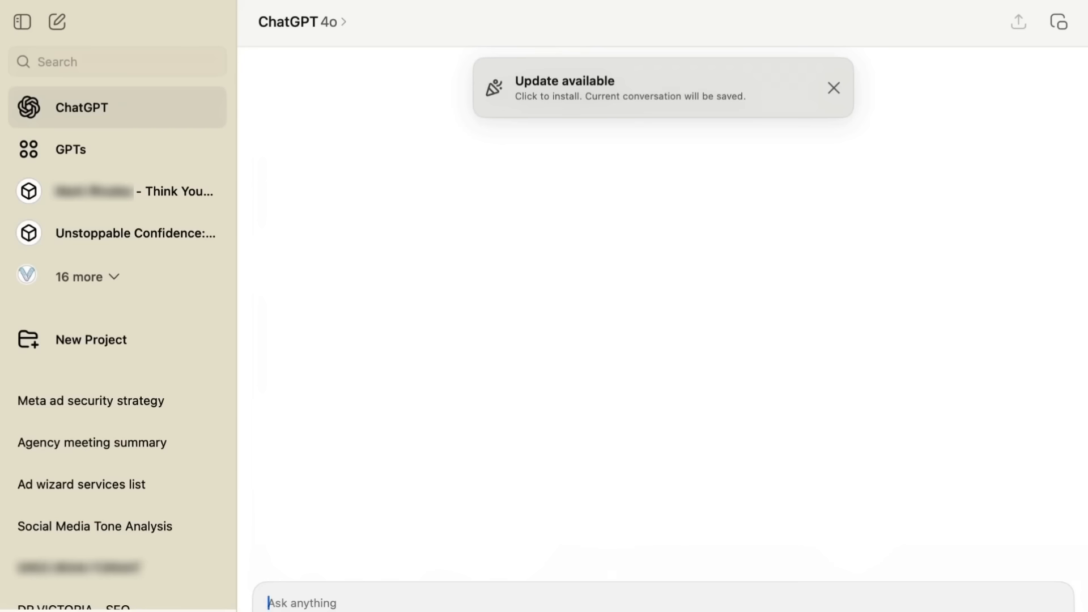
pyautogui.press('super+v')
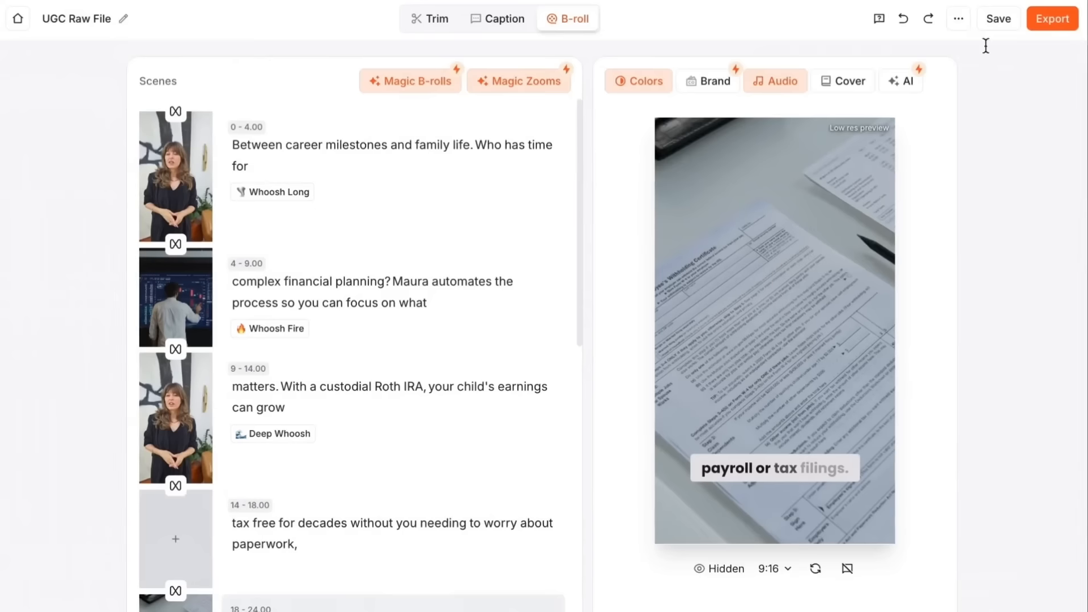
# Return to the video editor, check the subtitle export options, and export the video in Standard (1080p) at 30 FPS with captions.
pyautogui.click(961, 22)
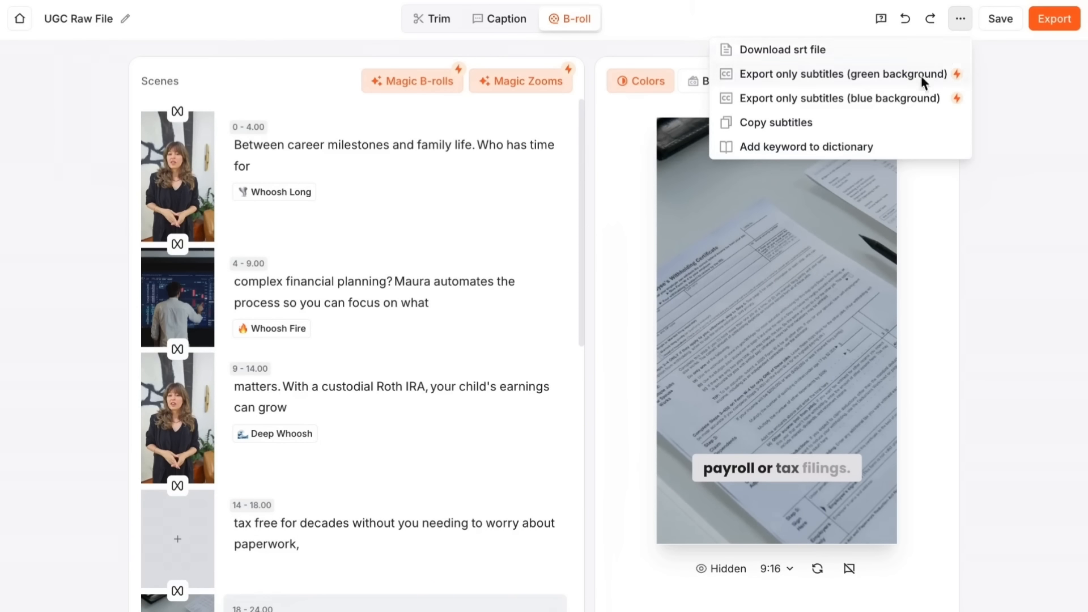
pyautogui.click(905, 122)
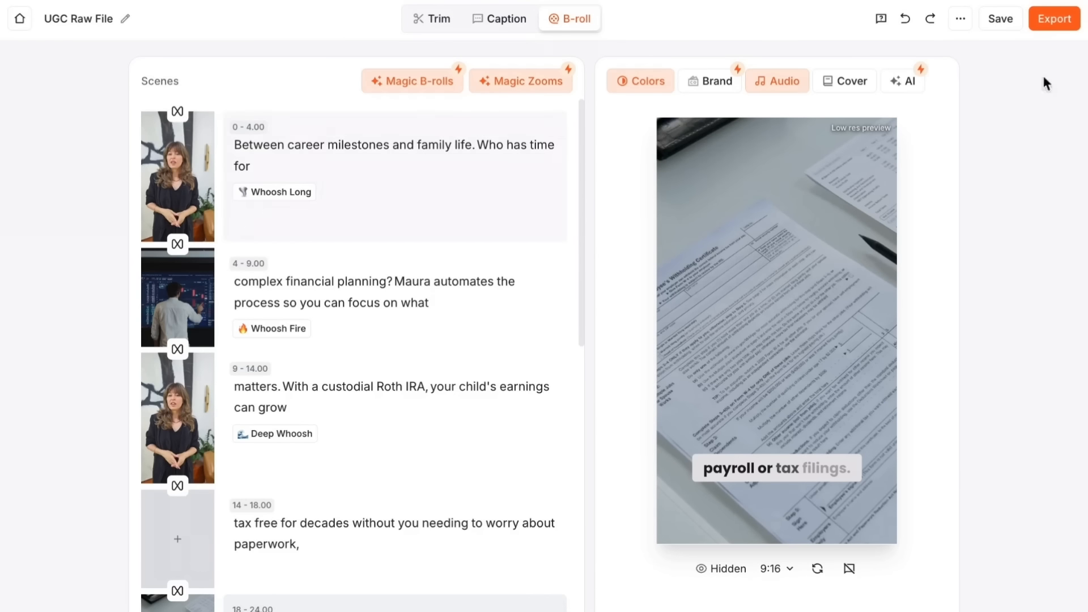
pyautogui.click(1055, 18)
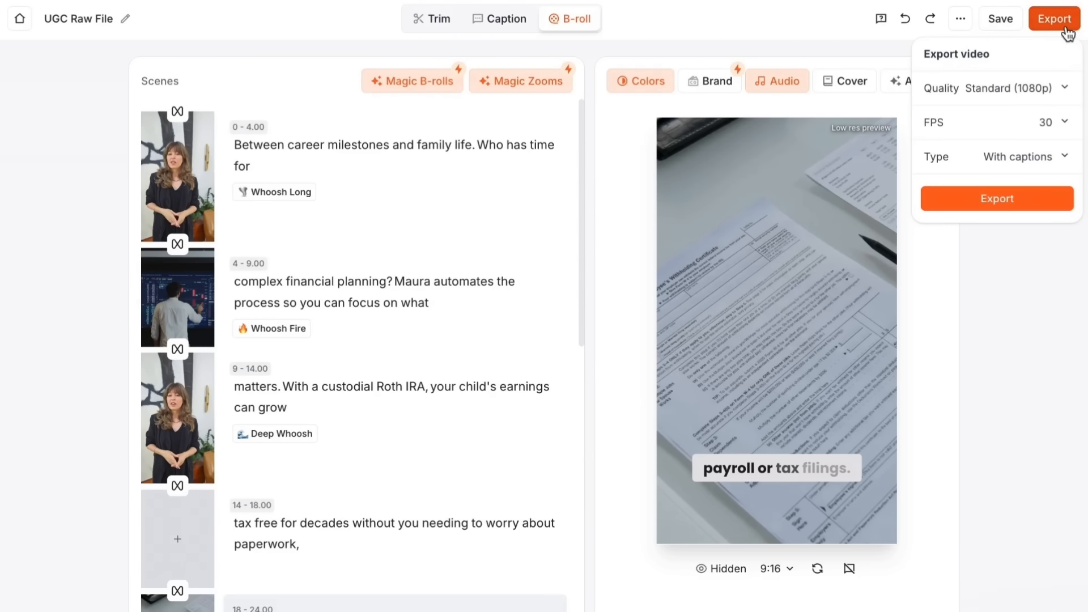
pyautogui.click(1015, 103)
pyautogui.click(1006, 94)
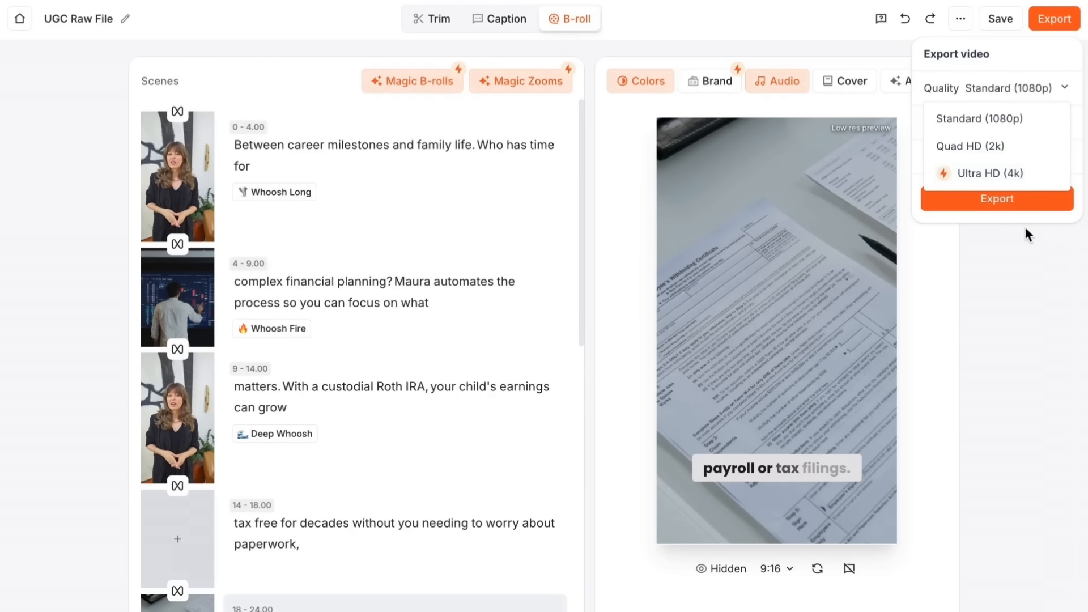
pyautogui.click(1008, 71)
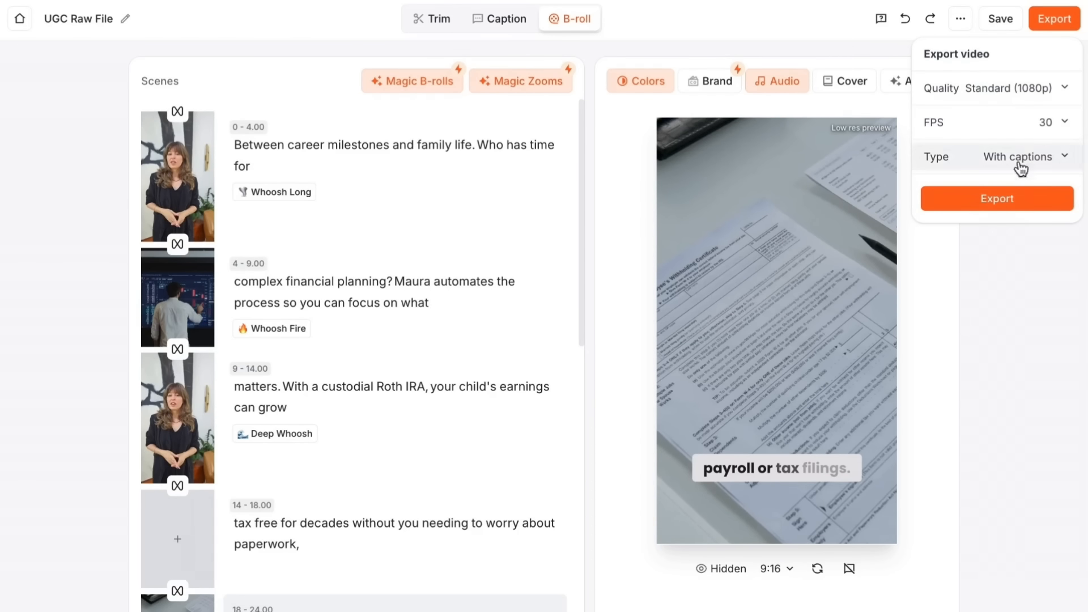
pyautogui.click(1008, 210)
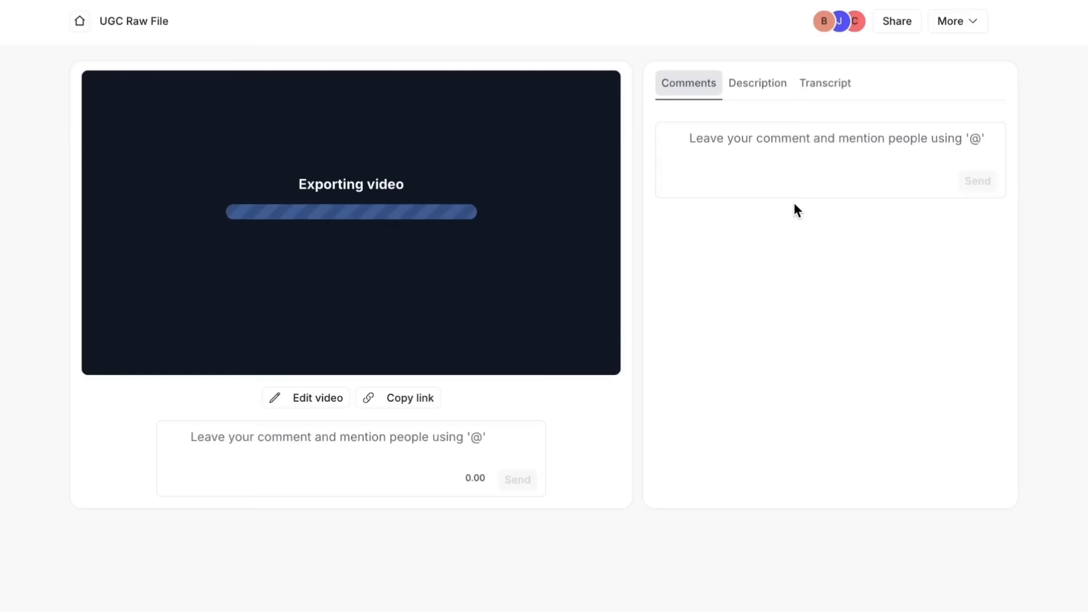
# Show the exported video's transcript, select all of its text, and read through it.
pyautogui.click(825, 85)
pyautogui.click(752, 199)
pyautogui.hotkey('ctrl', 'a')
pyautogui.scroll(-5, 752, 199)
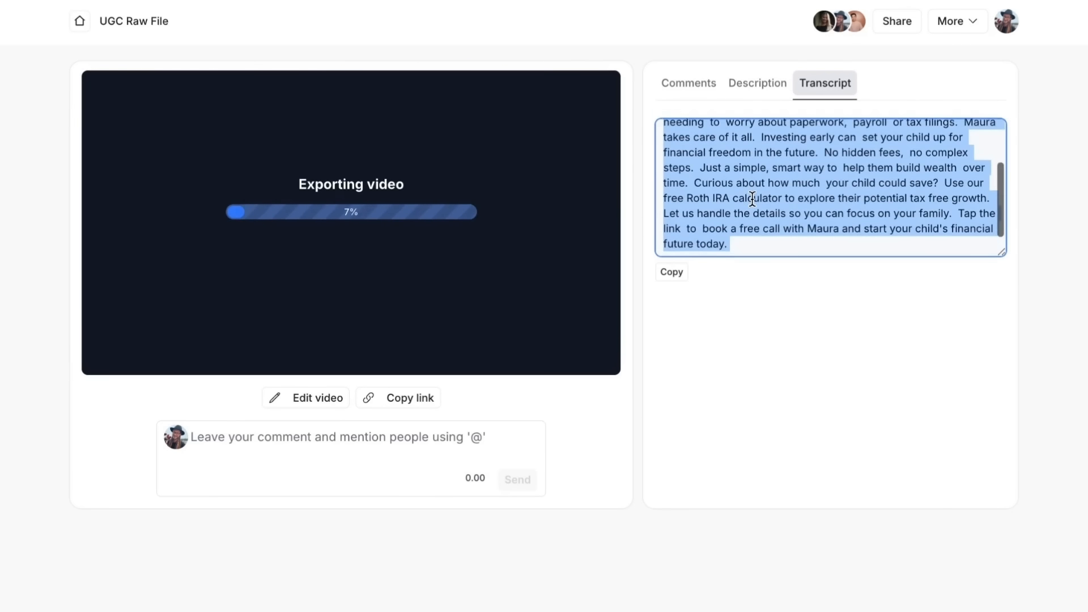
pyautogui.scroll(5, 752, 200)
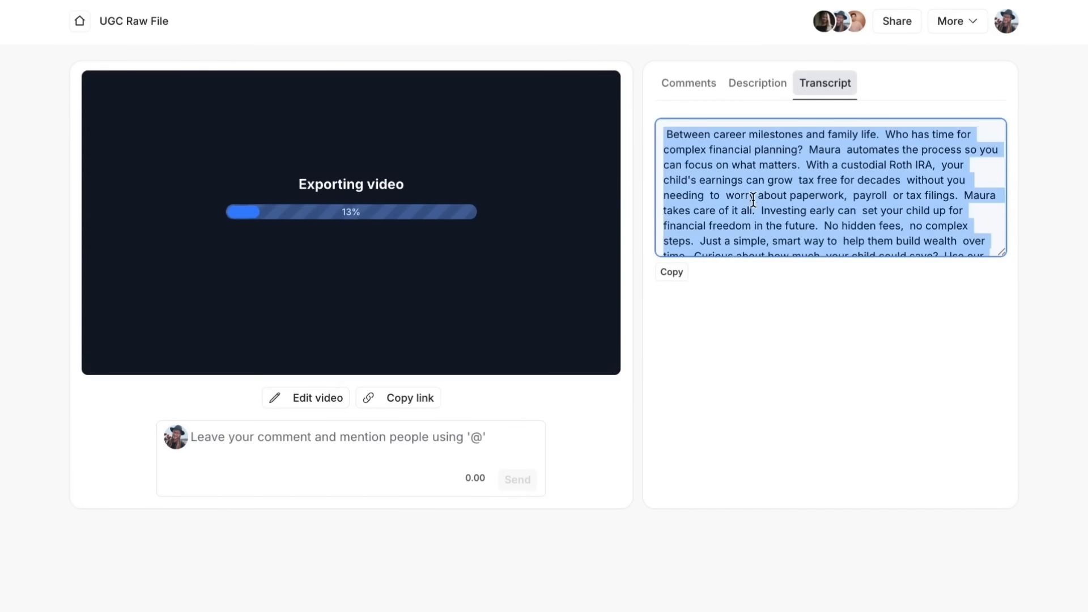
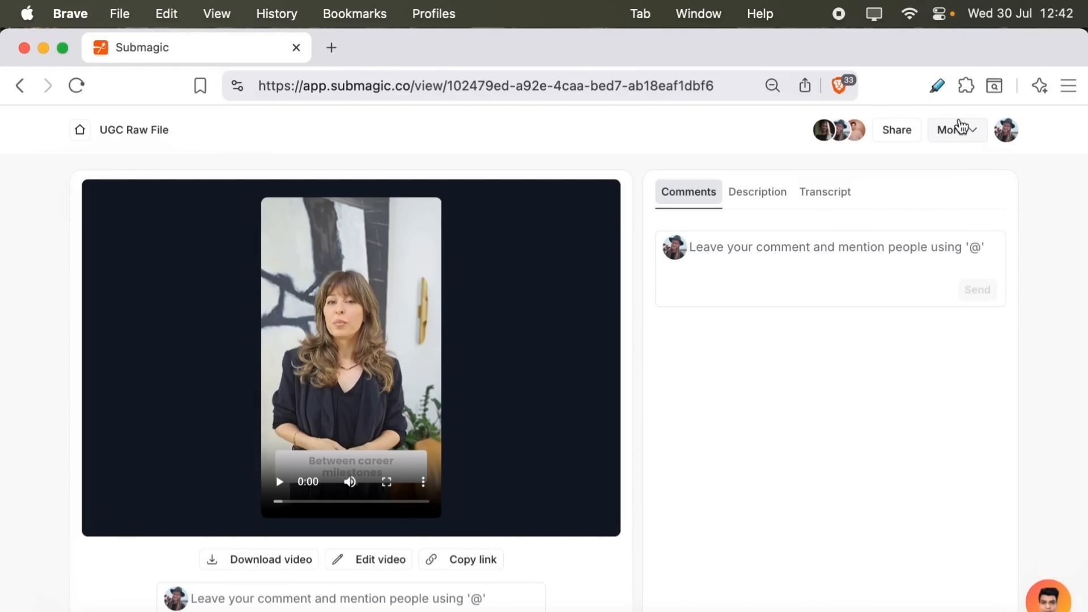
# Return to the project dashboard and duplicate the UGC Raw File project.
pyautogui.click(962, 128)
pyautogui.click(96, 131)
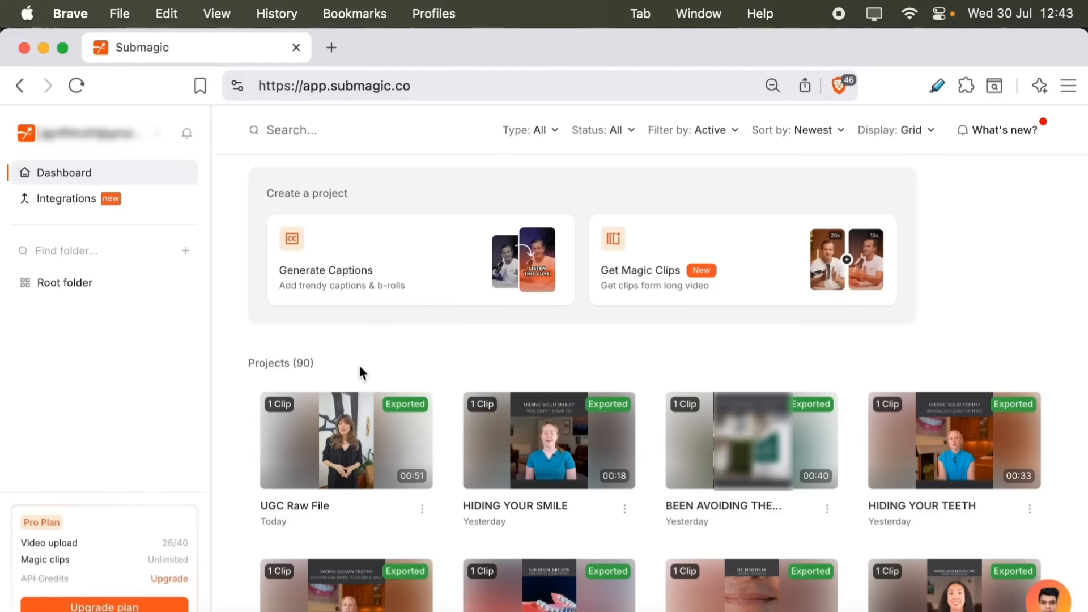
pyautogui.moveTo(435, 437)
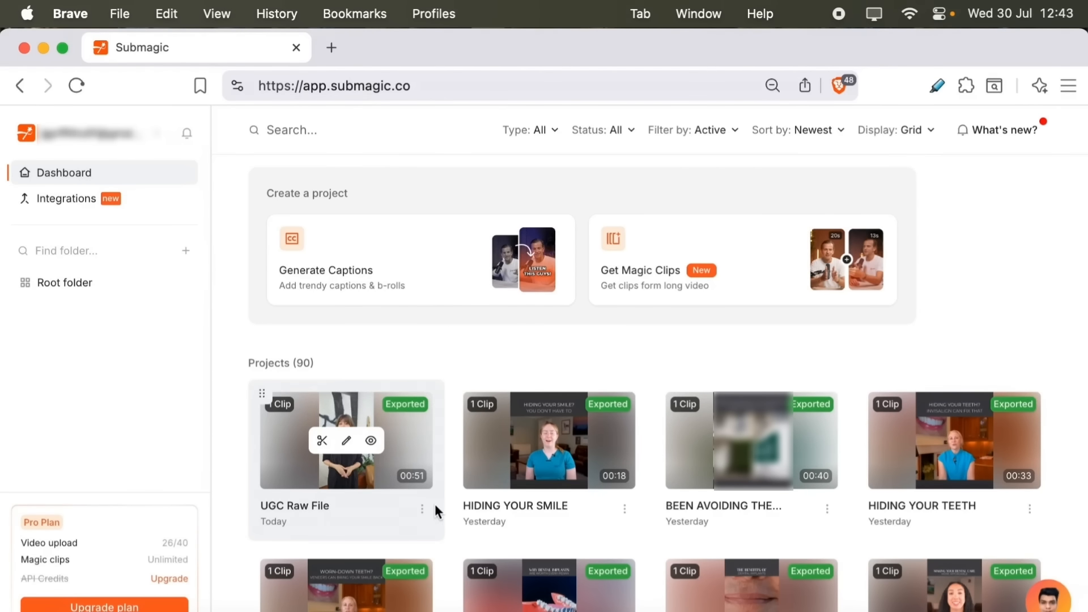
pyautogui.click(423, 510)
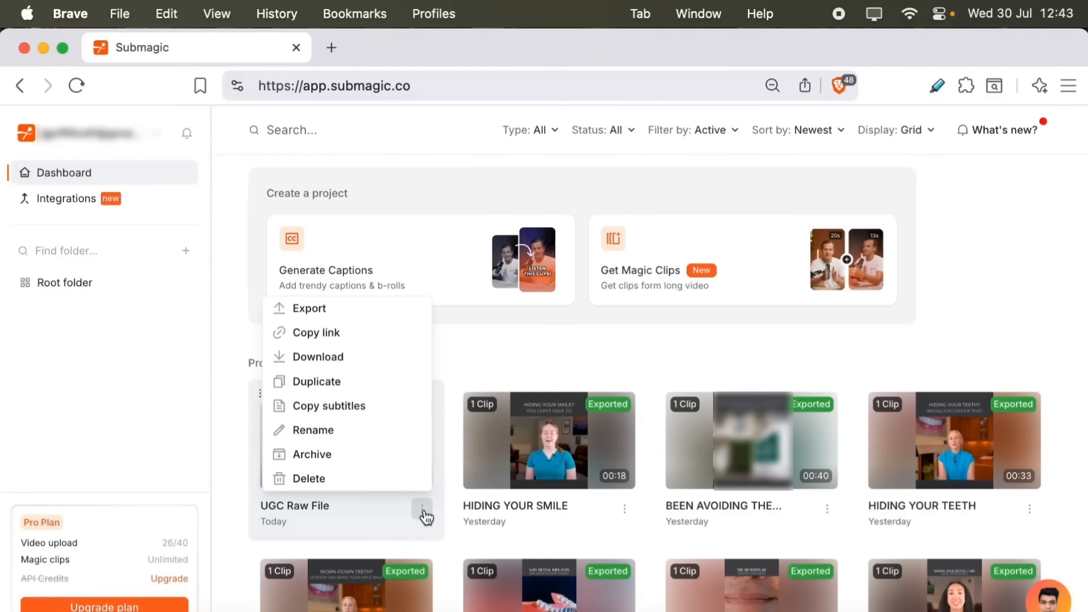
pyautogui.click(370, 385)
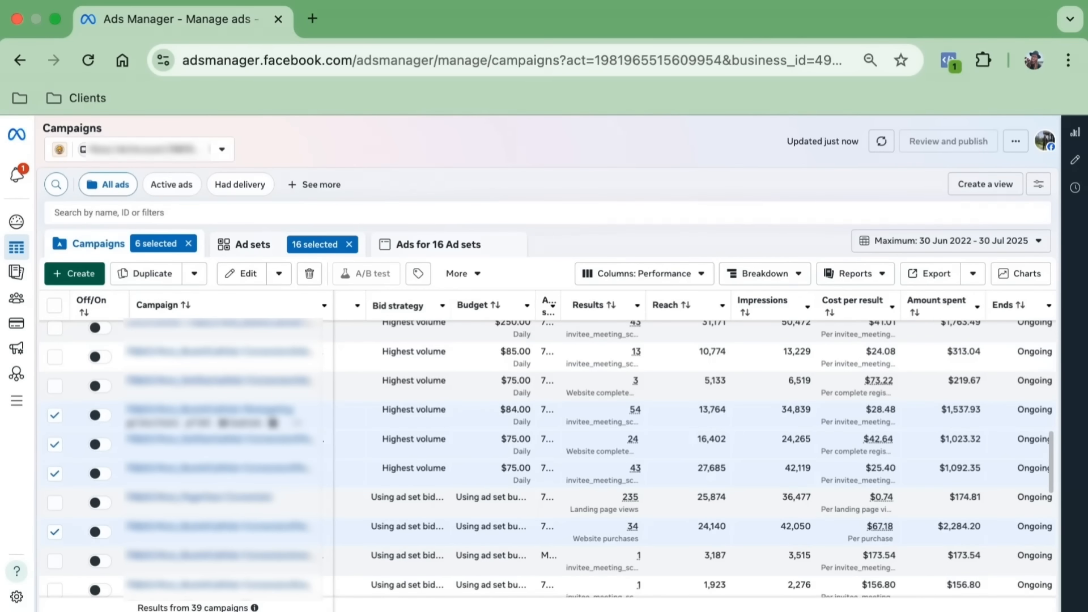
# Switch to Meta Ads Manager, show the ads for the 16 selected ad sets, and compare their results and cost per result.
pyautogui.click(438, 244)
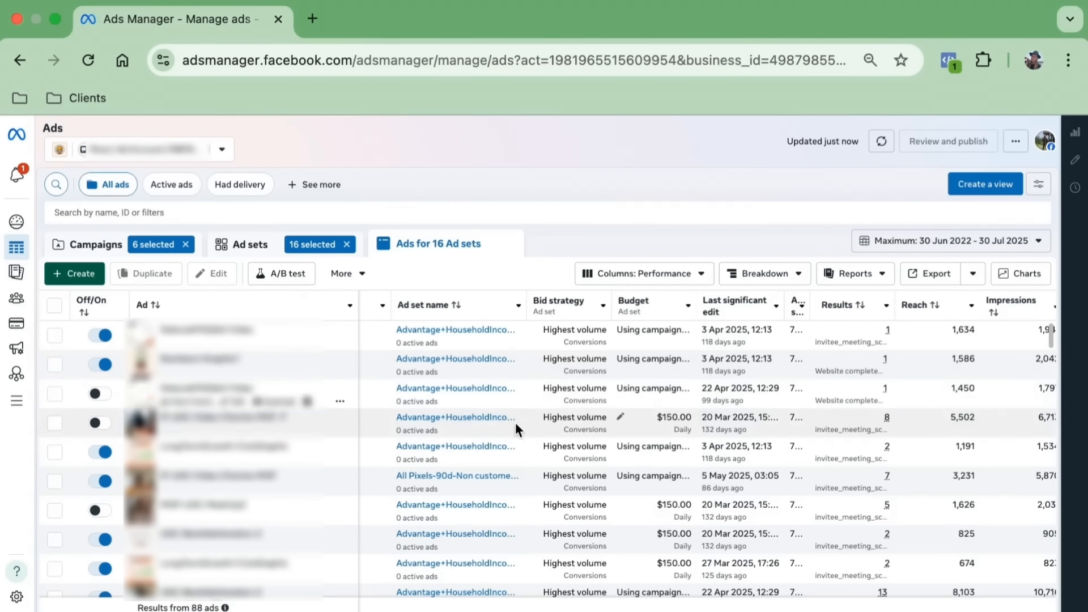
pyautogui.hscroll(2, 513, 430)
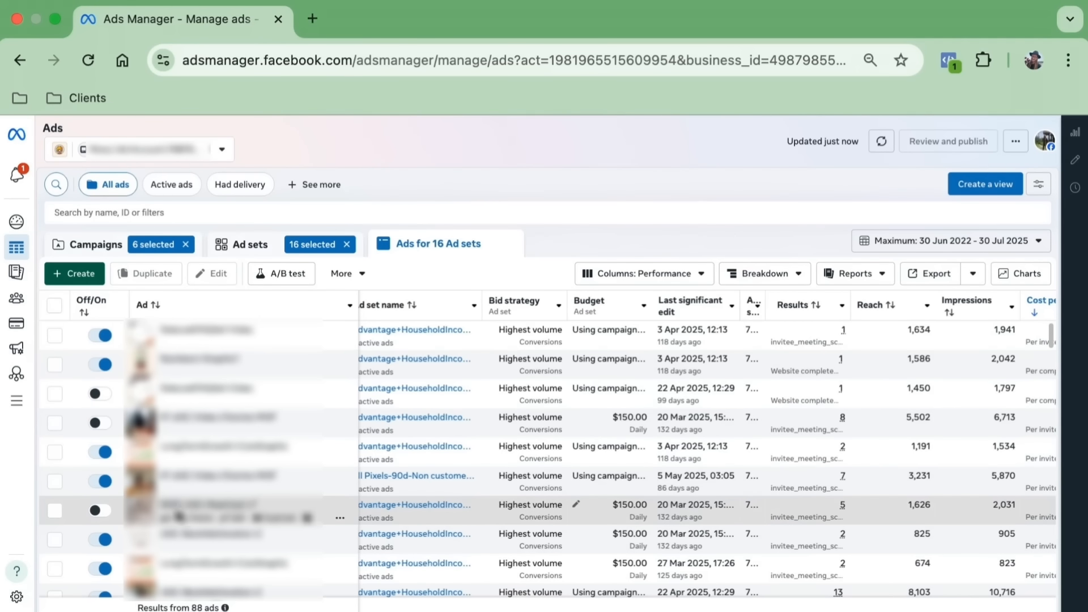
pyautogui.hscroll(1, 220, 512)
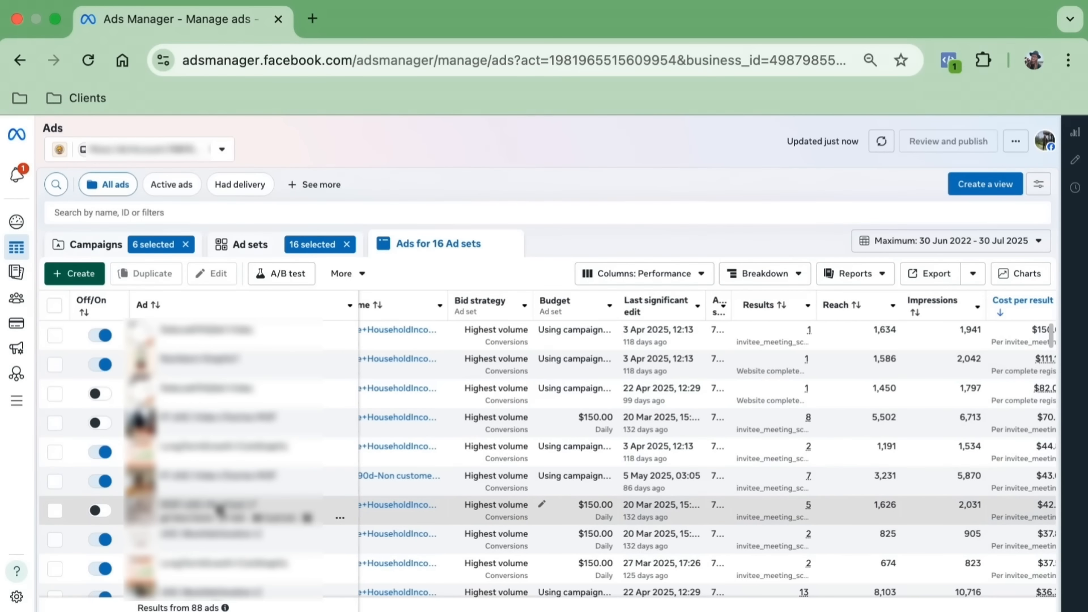
pyautogui.hscroll(2, 457, 479)
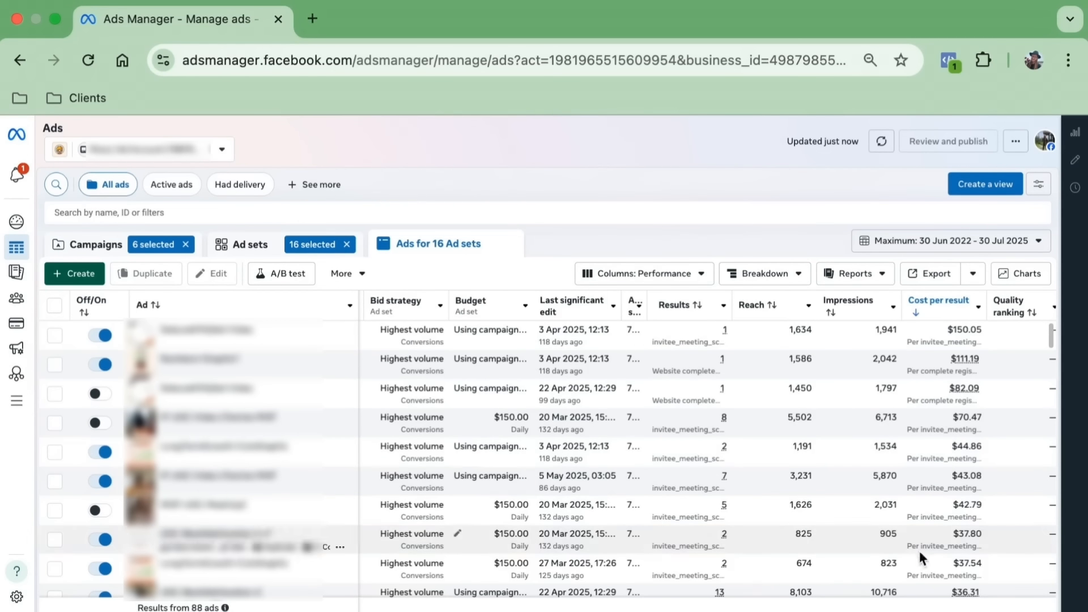
pyautogui.scroll(-1, 848, 567)
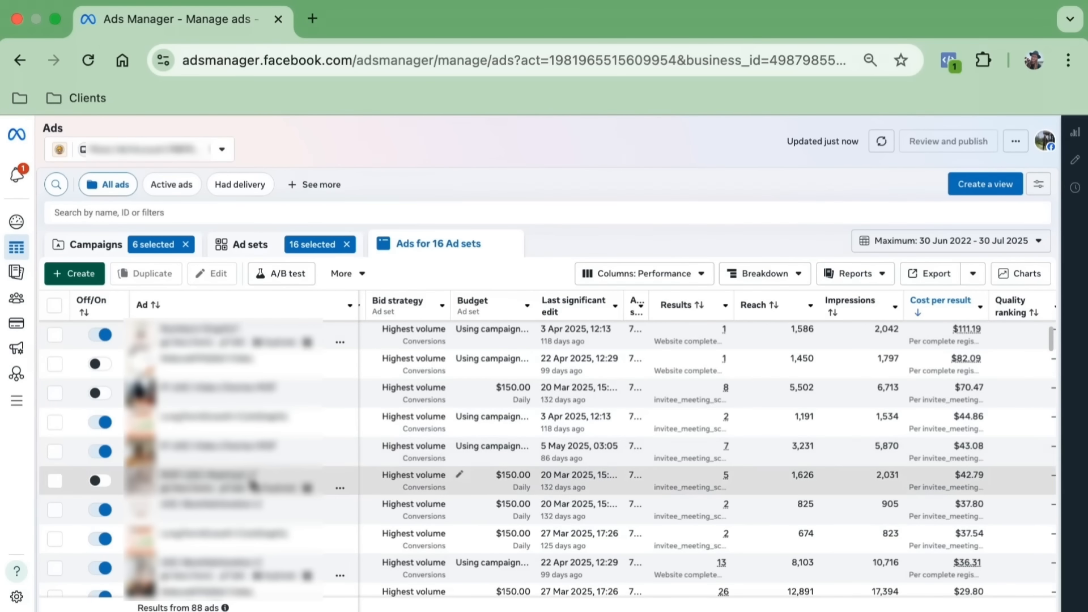
pyautogui.scroll(-3, 553, 448)
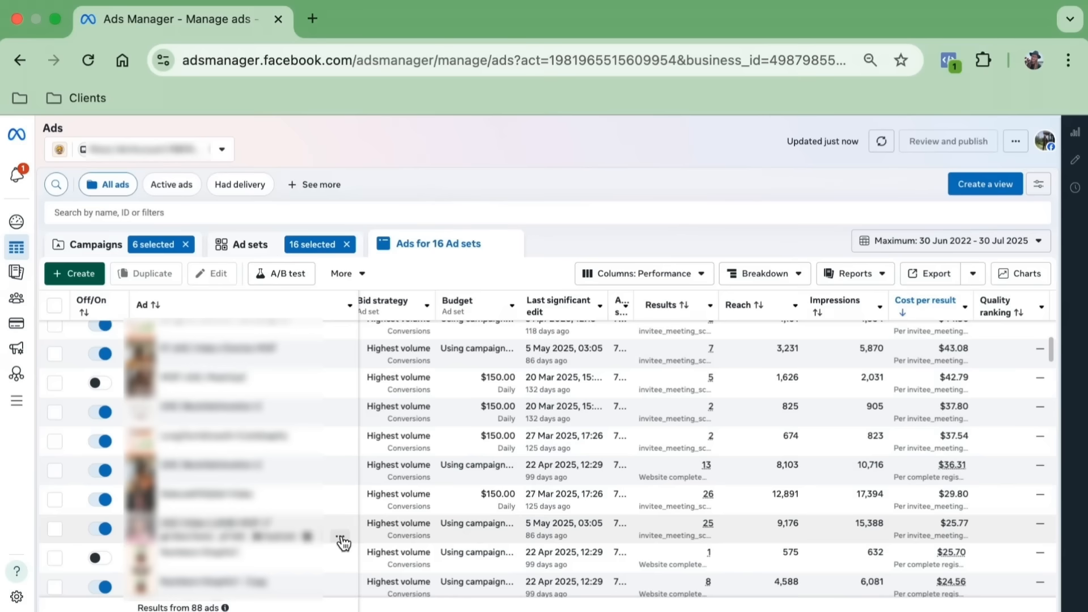
pyautogui.scroll(-2, 341, 535)
pyautogui.scroll(-3, 342, 535)
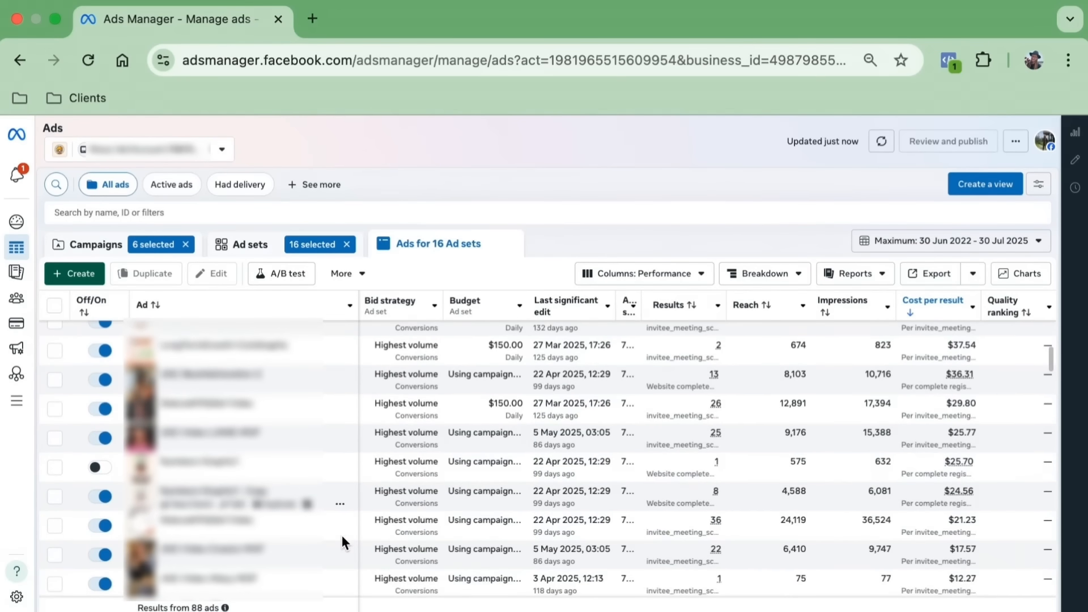
pyautogui.scroll(-1, 341, 535)
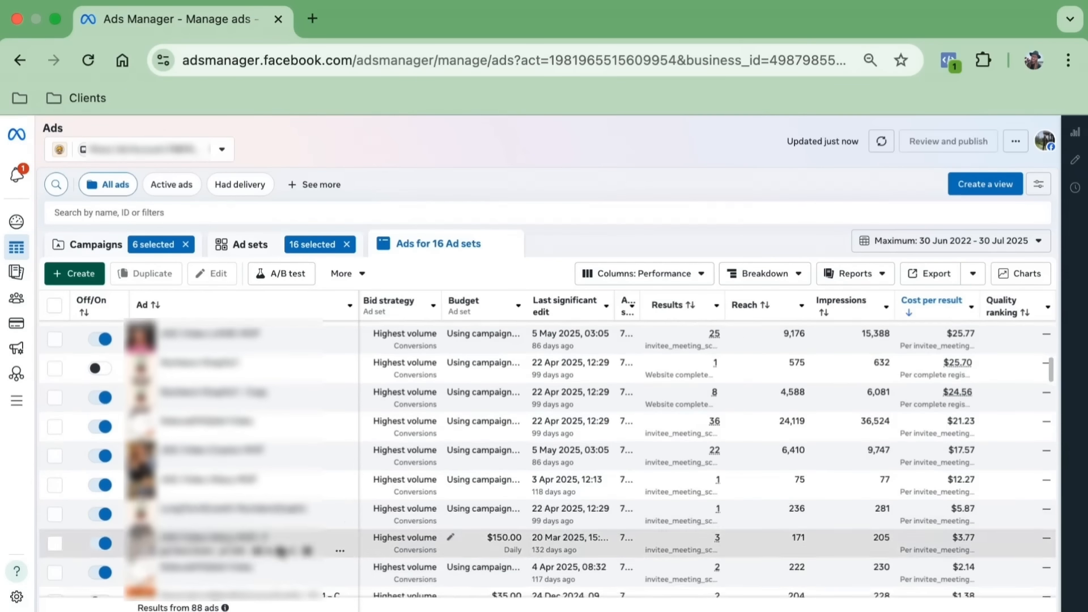
pyautogui.scroll(2, 342, 535)
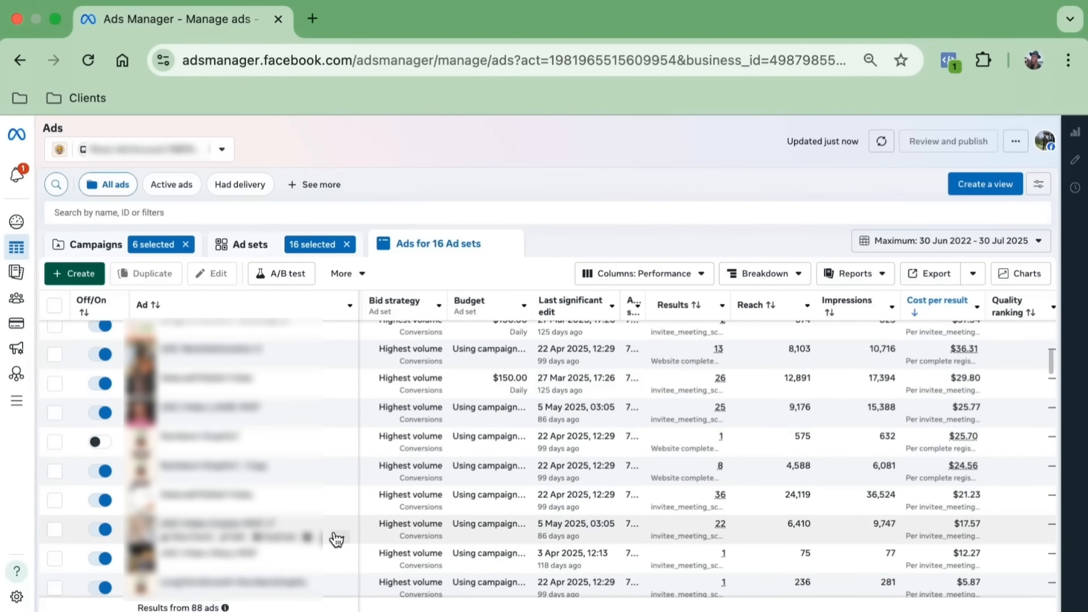
pyautogui.scroll(3, 337, 538)
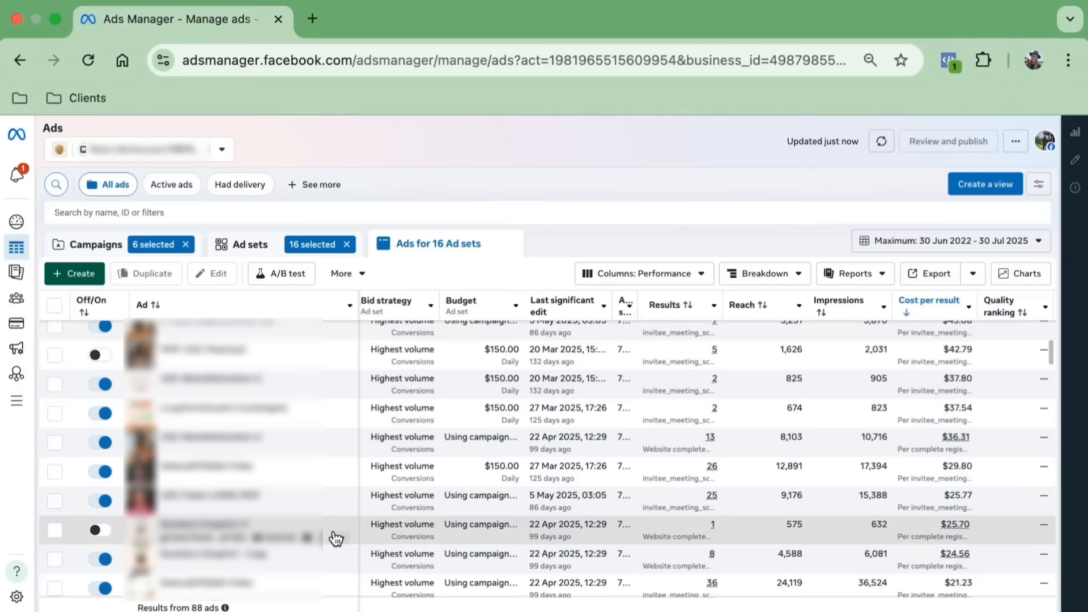
pyautogui.scroll(1, 337, 537)
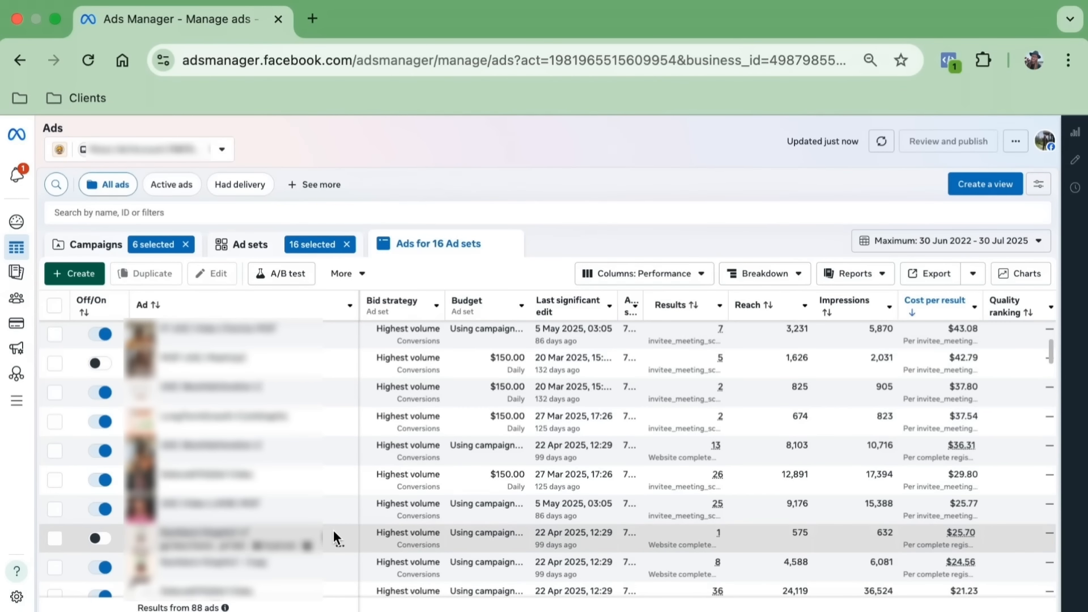
pyautogui.scroll(-4, 333, 536)
# View the ads list of the other ad account and enlarge the page to 75%.
pyautogui.hscroll(-1, 333, 535)
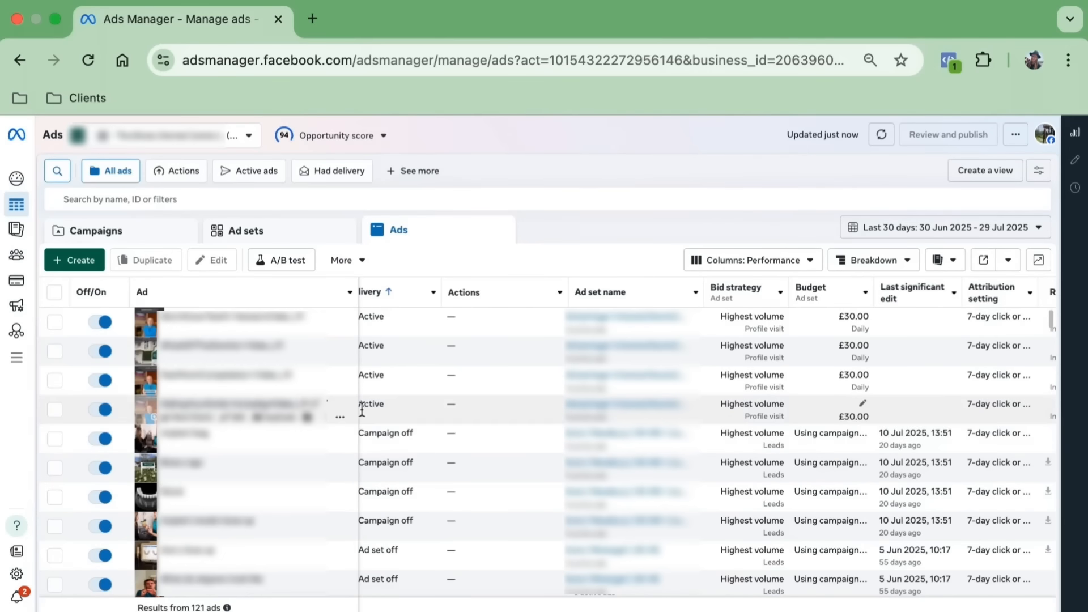
pyautogui.press('super+equal')
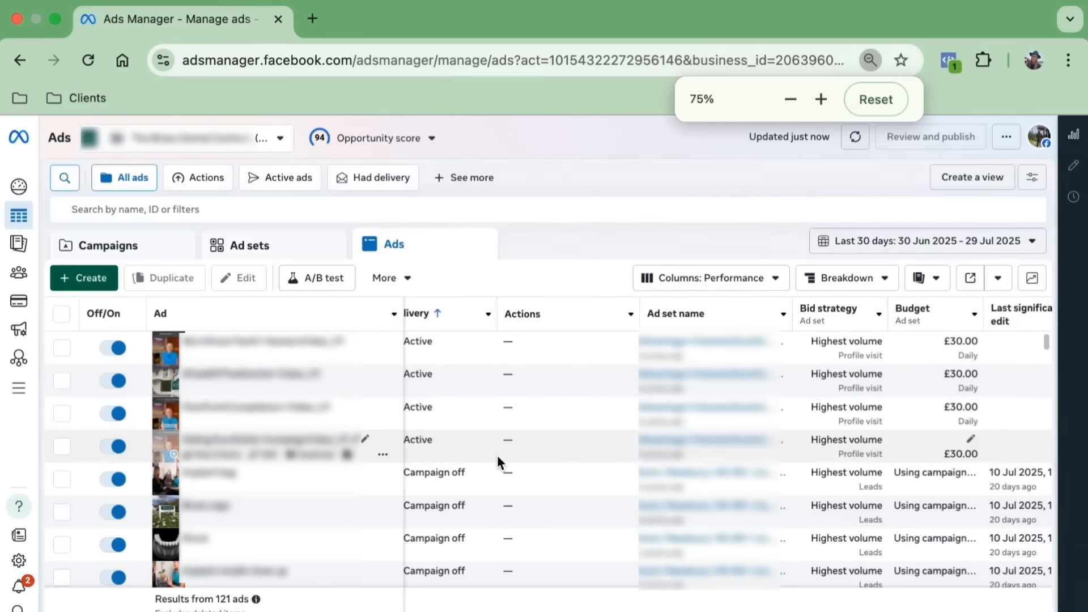